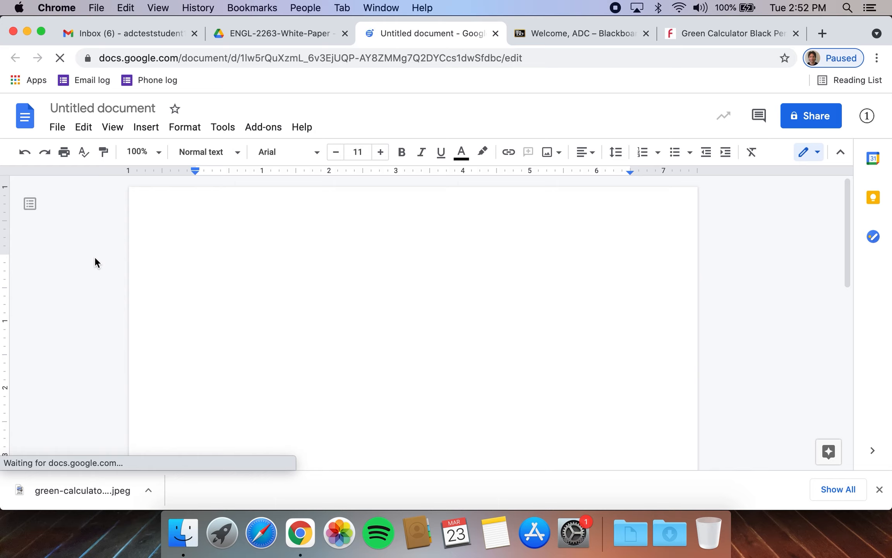
Step: Rename the untitled document as White Paper
left_click(156, 109)
key("BackSpace")
type("White Paper")
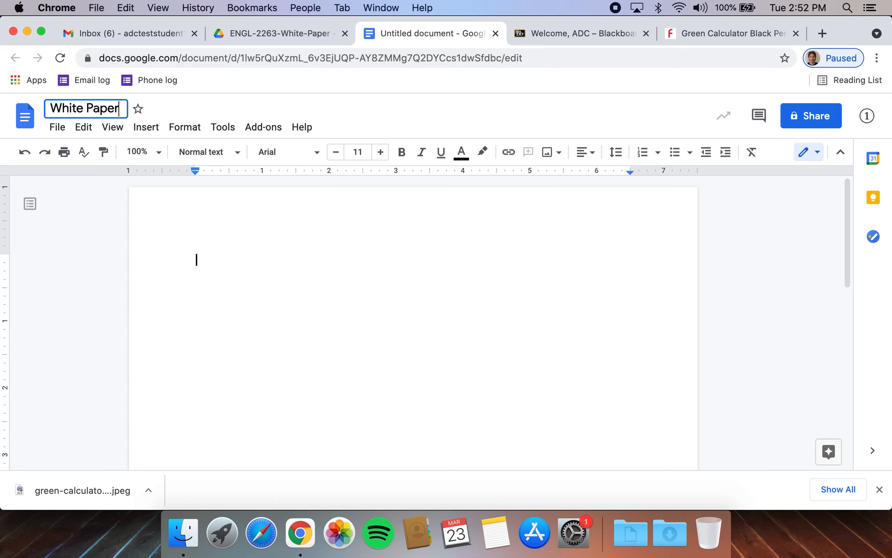
key("Return")
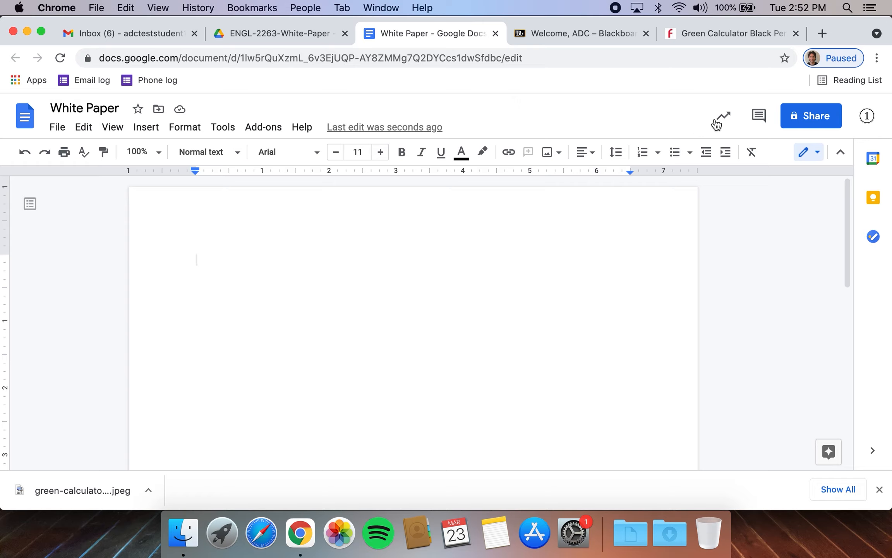
Step: Share the White Paper document with the two other group members as Editors and send them the notification
left_click(808, 118)
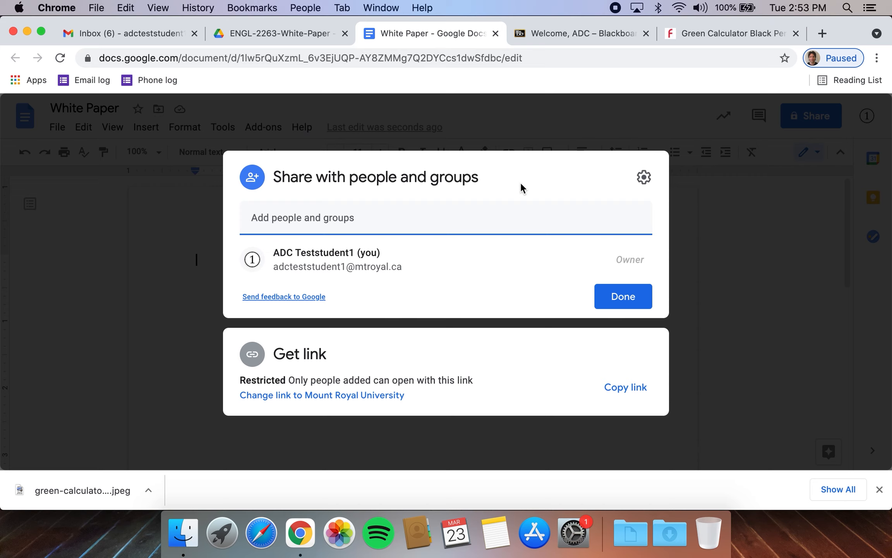
type("ad")
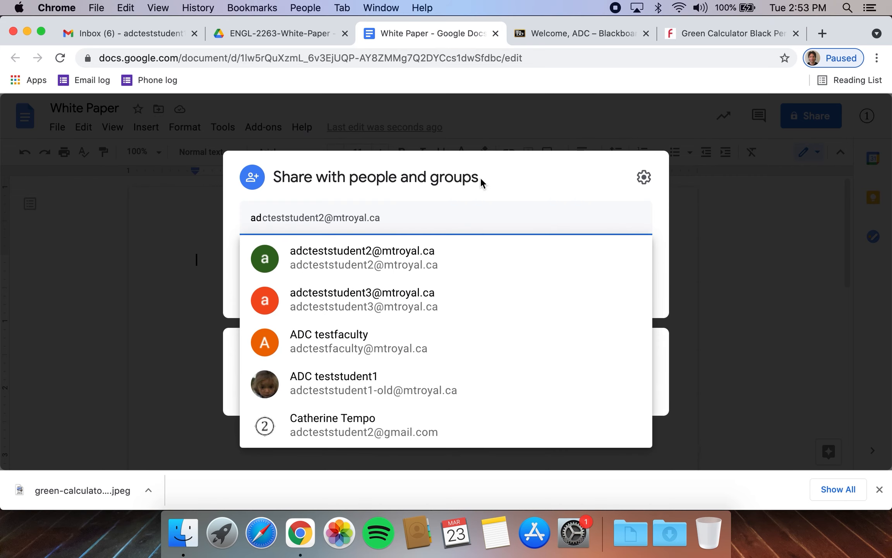
left_click(327, 264)
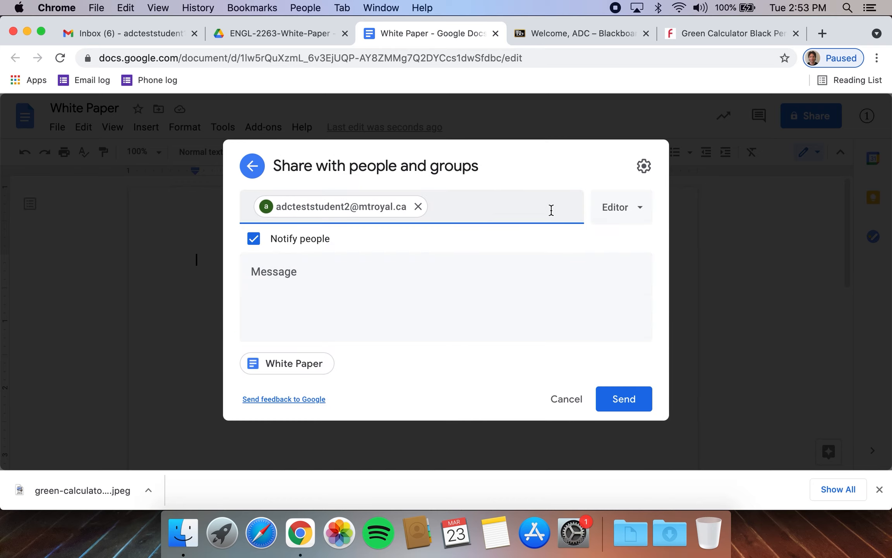
key("super+v")
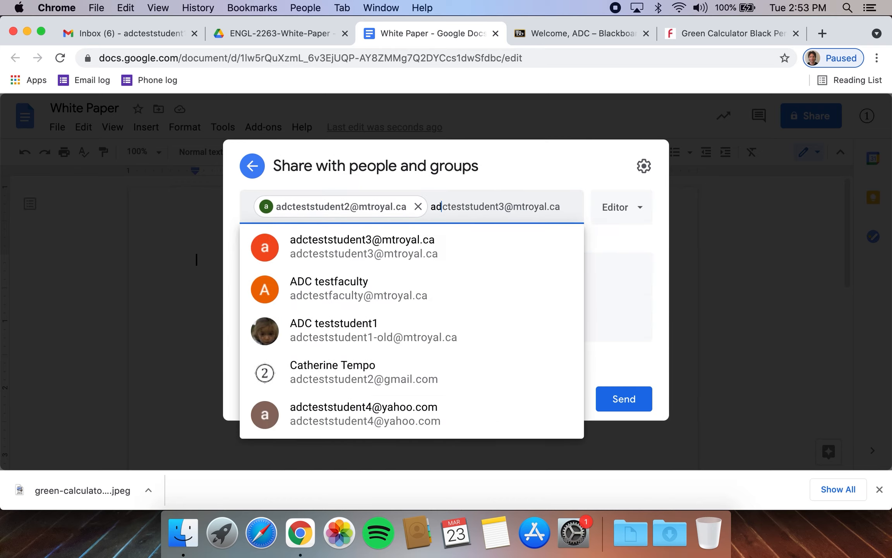
left_click(413, 254)
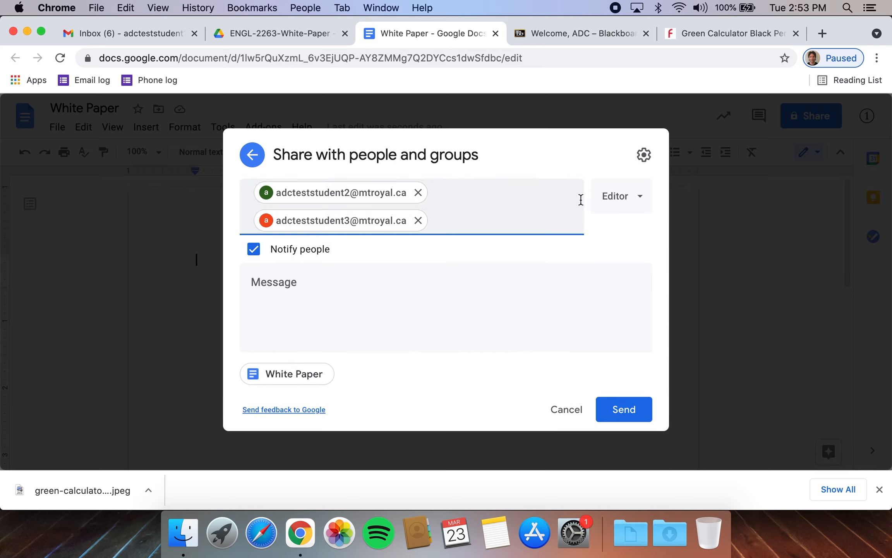
left_click(643, 201)
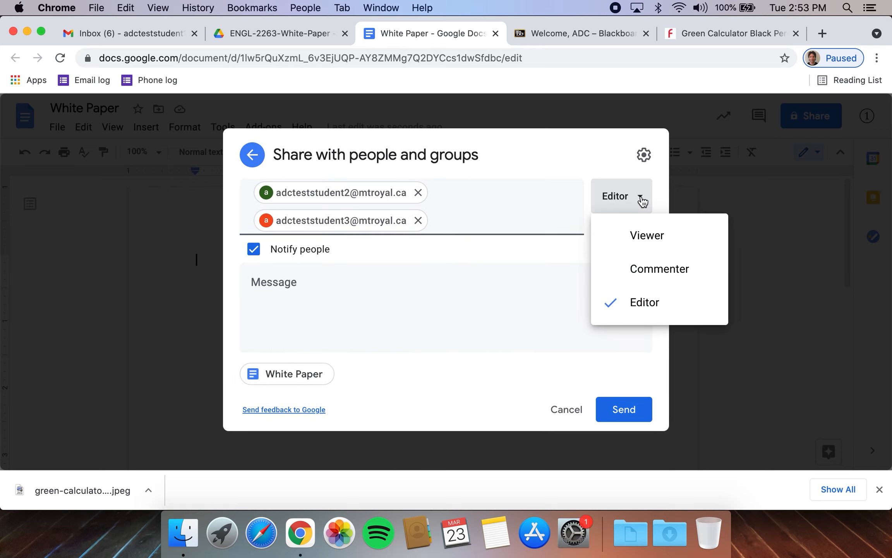
left_click(650, 300)
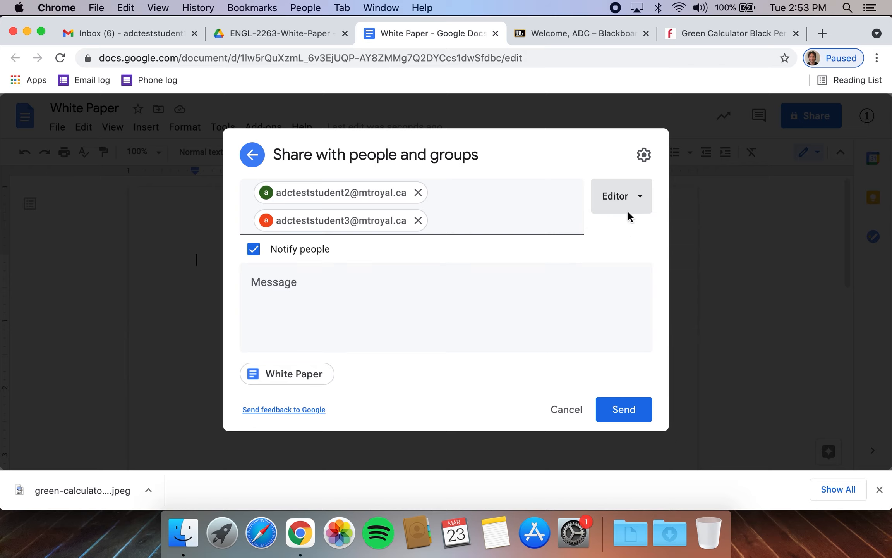
left_click(624, 409)
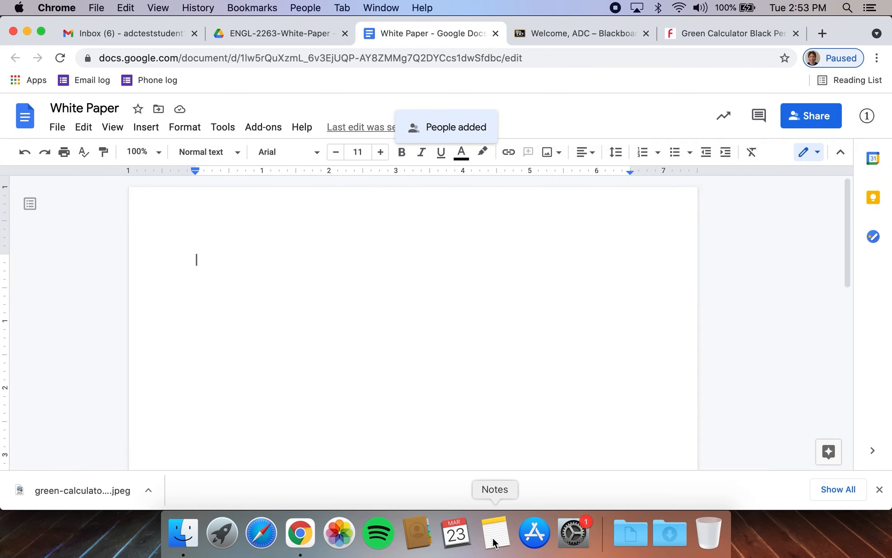
Step: Switch to the first invited student's mailbox and open the White Paper document from its invitation e-mail
right_click(300, 537)
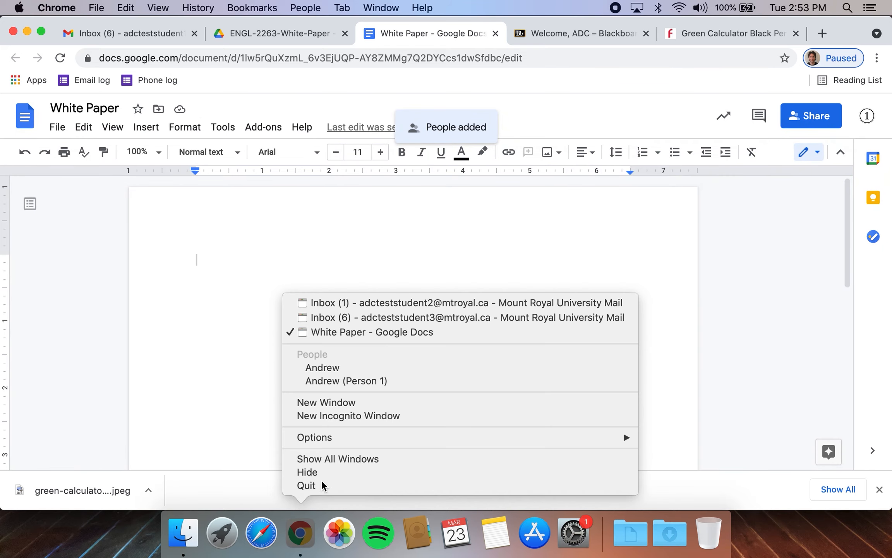
left_click(360, 307)
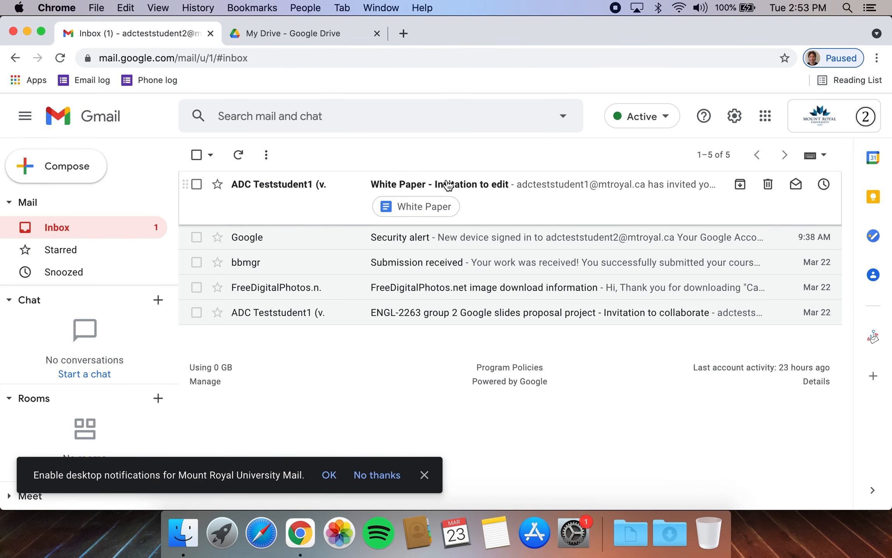
left_click(491, 189)
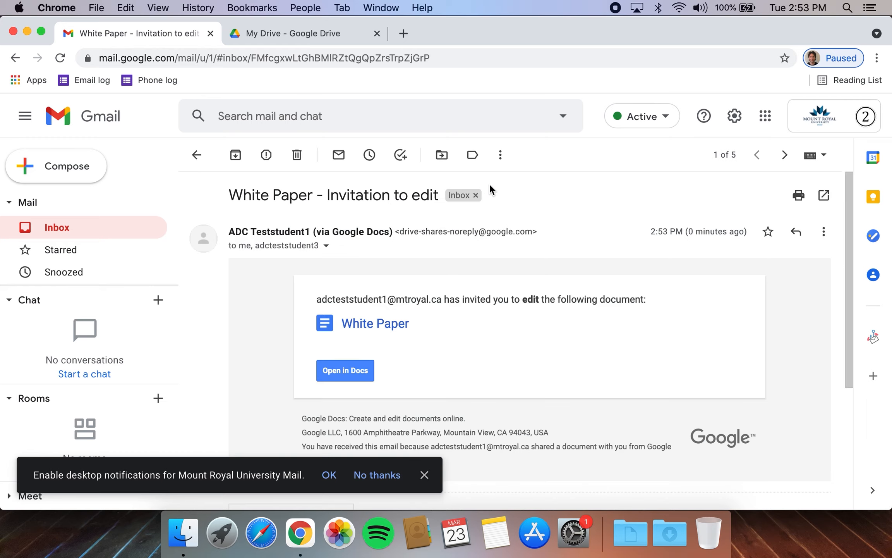
left_click(346, 377)
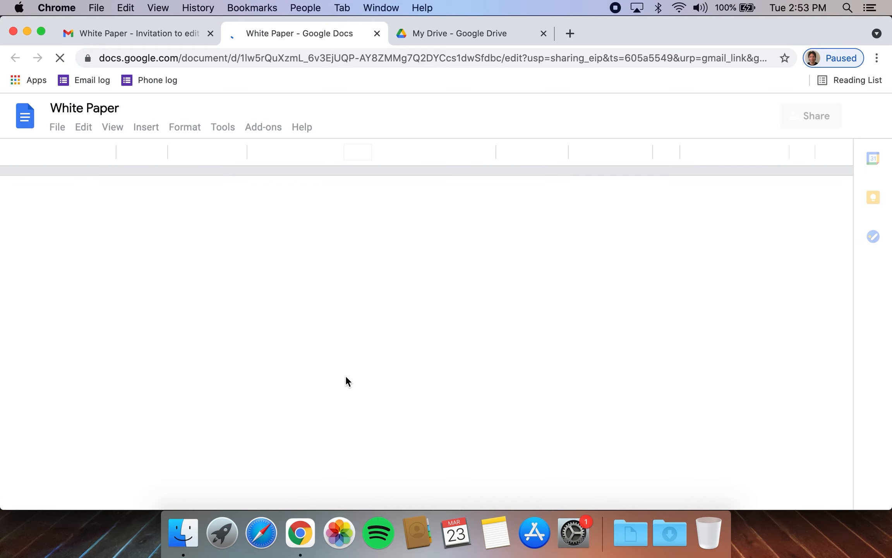
Step: Switch to the second invited student's mailbox and open the White Paper document from its invitation e-mail
right_click(301, 534)
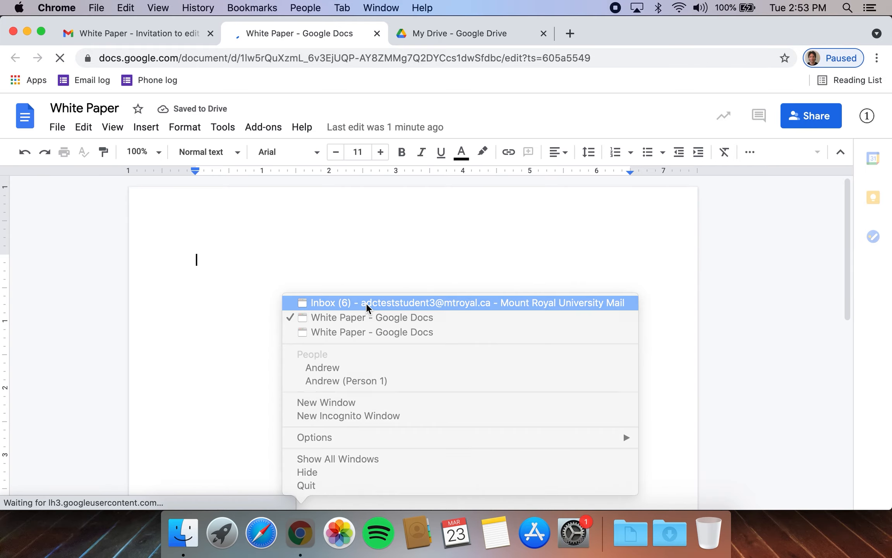
left_click(366, 302)
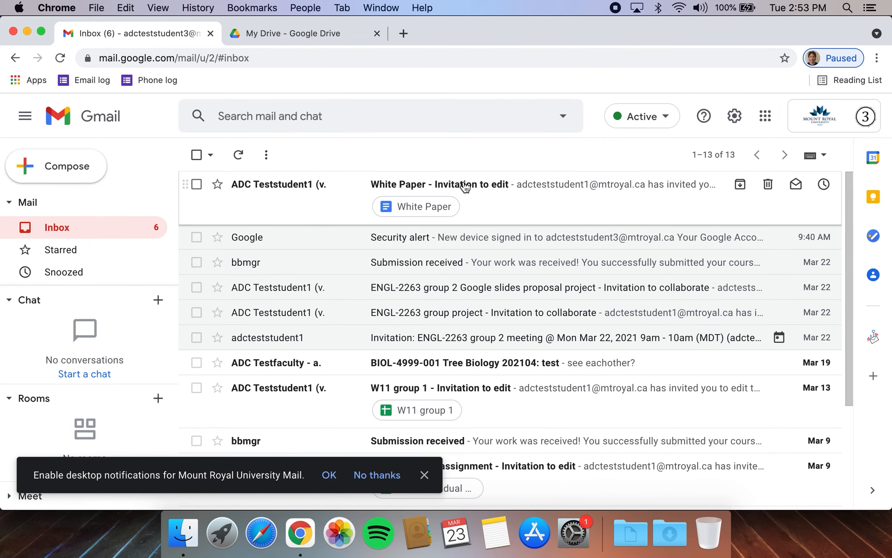
left_click(511, 185)
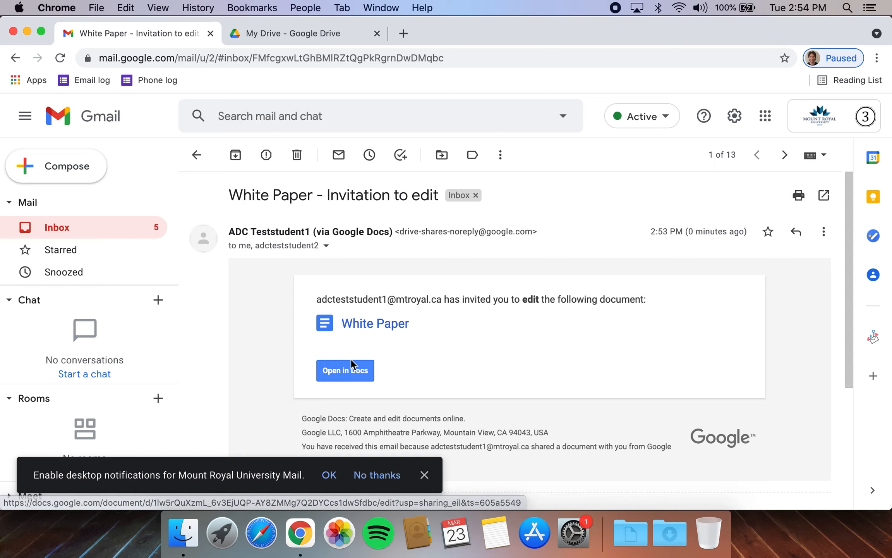
left_click(345, 371)
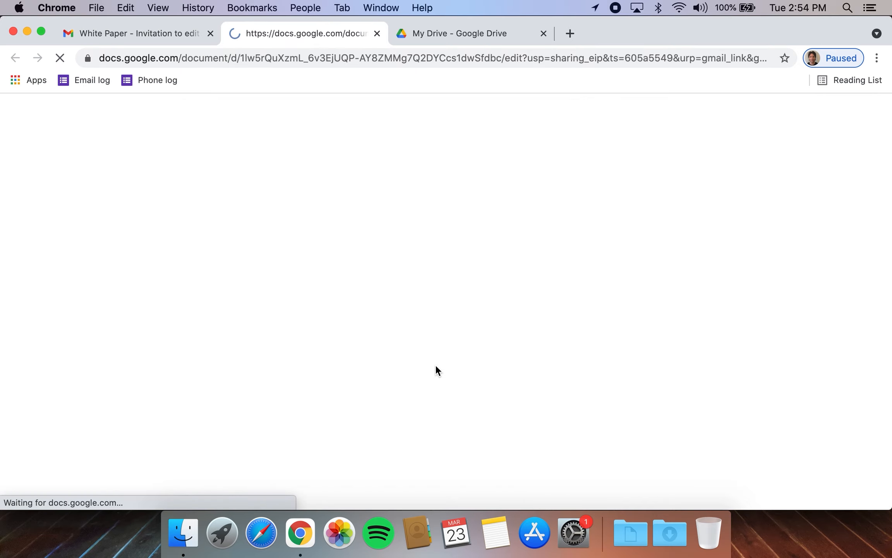
Step: Return to the document owner's White Paper window and add the title "Abstract" in the Heading 1 style
right_click(299, 538)
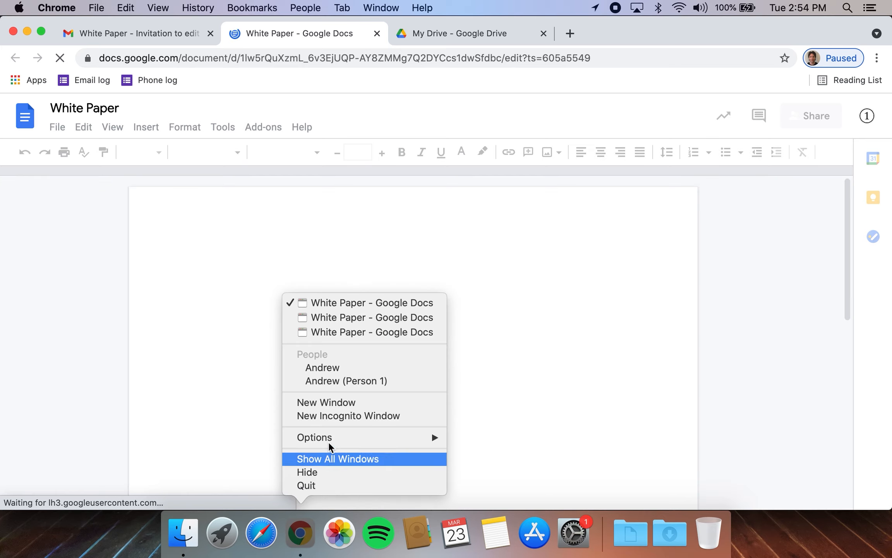
left_click(351, 334)
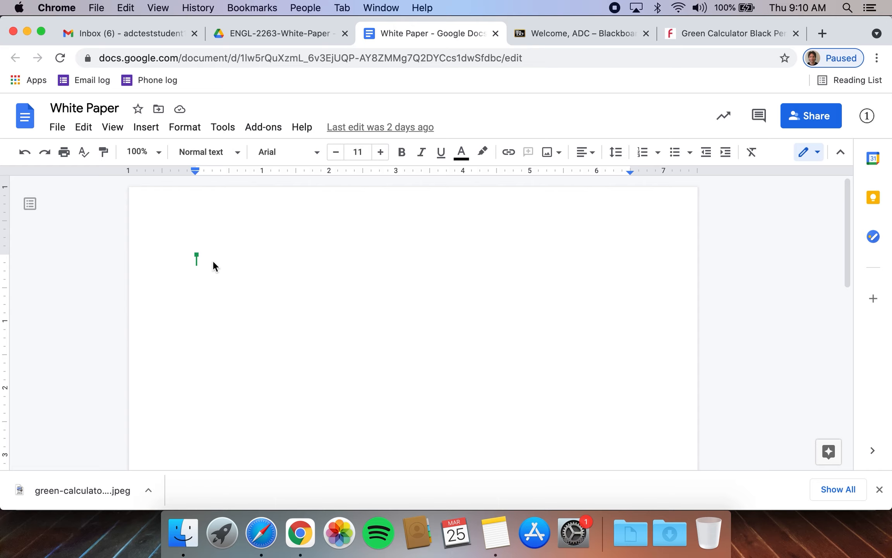
type("Abstract")
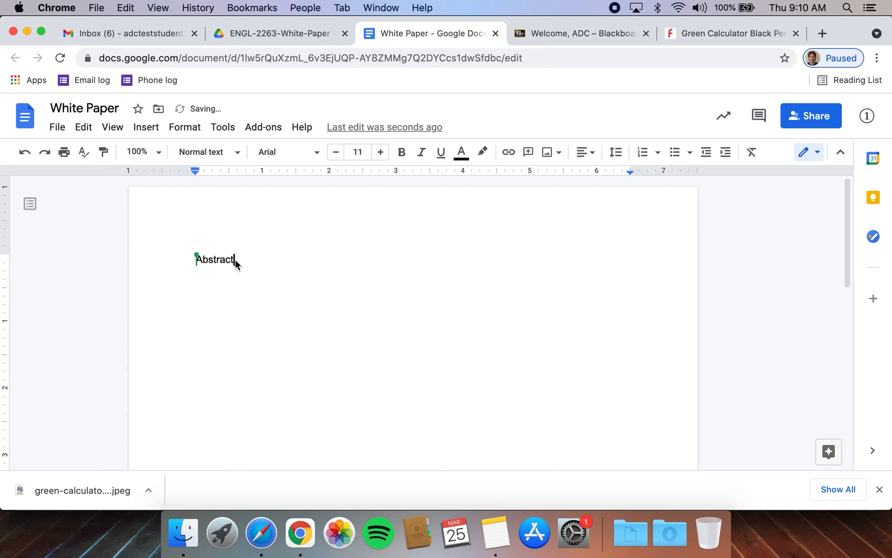
left_click_drag(235, 260, 193, 260)
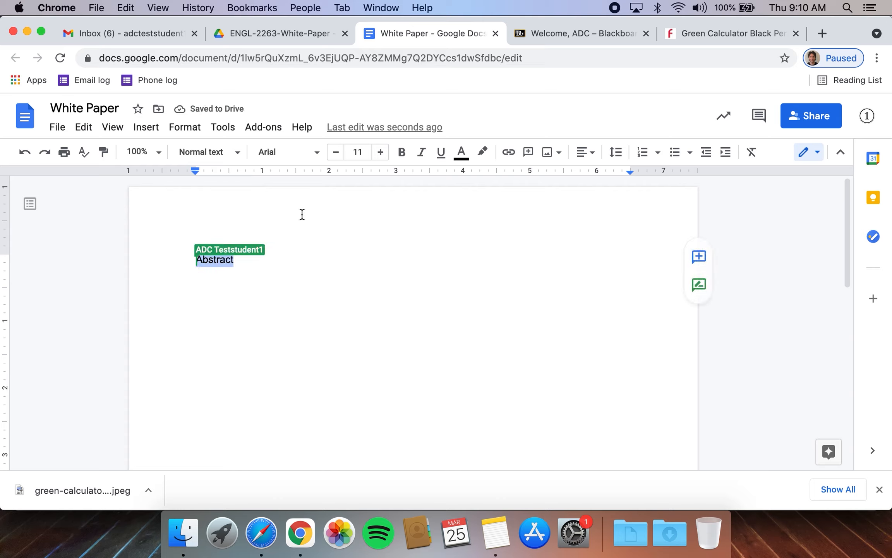
left_click(237, 157)
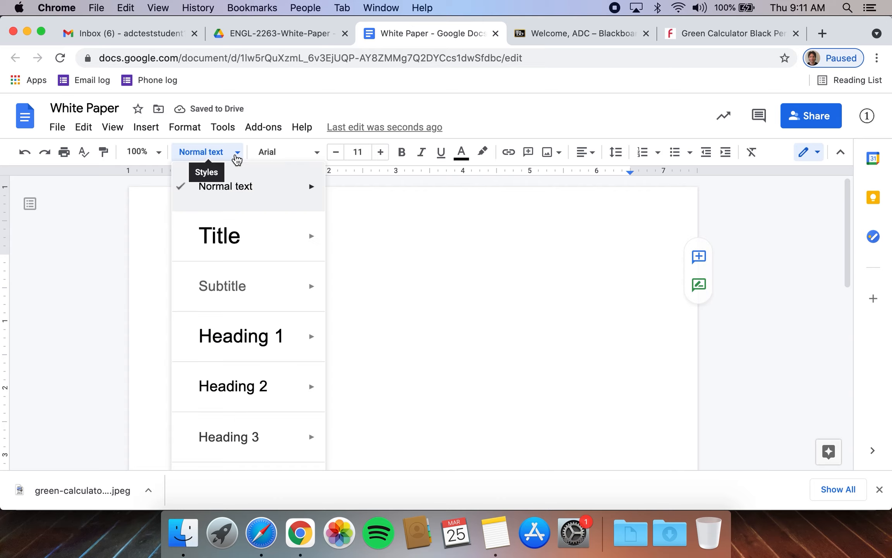
left_click(245, 335)
Step: Add the sentence "The quick brown fox jumped over the lazy dog." on a new line below the Abstract heading
left_click(285, 283)
key("Return")
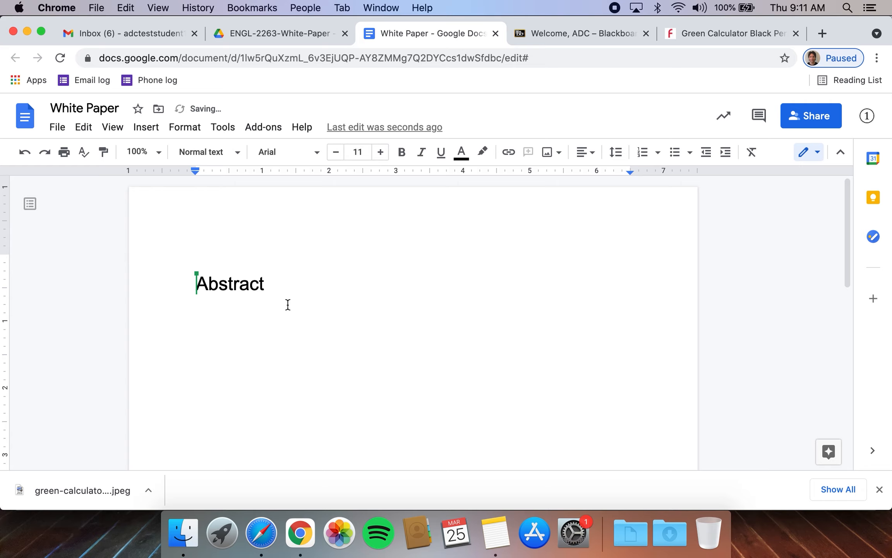
type("The quick brown ")
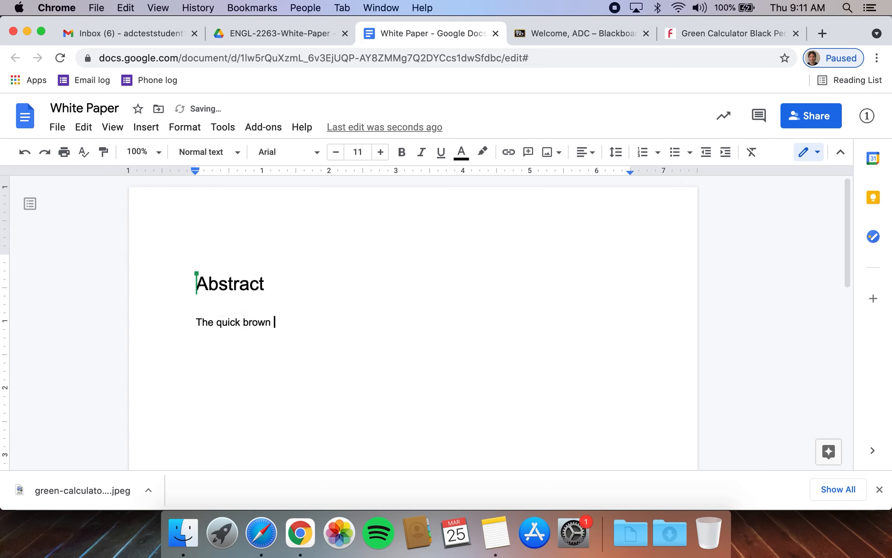
type("fox jumped over the lazy dog.")
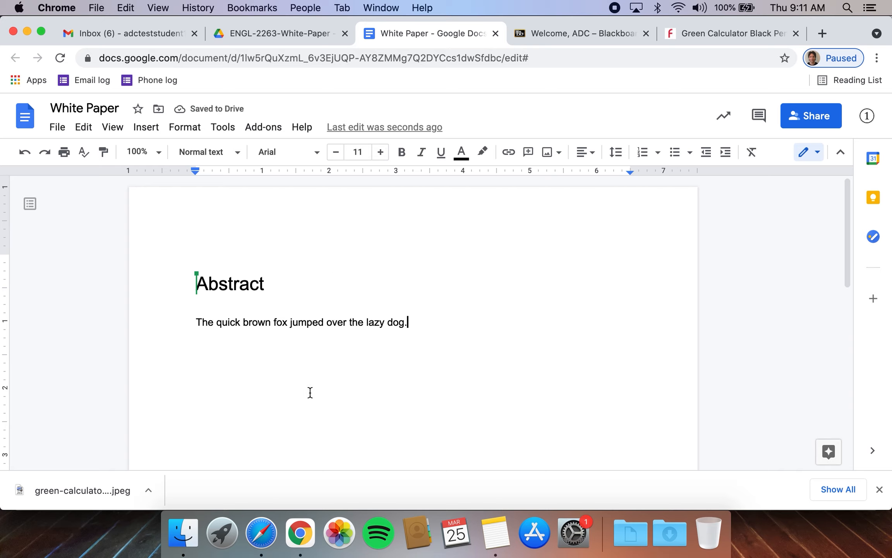
Step: Switch to another collaborator's White Paper window and add blank lines after the sentence below the Abstract heading
right_click(299, 538)
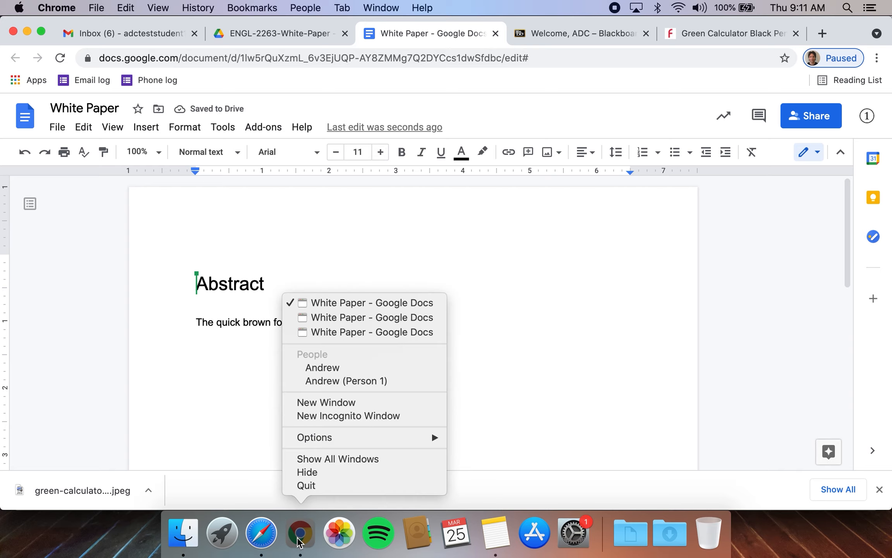
left_click(336, 318)
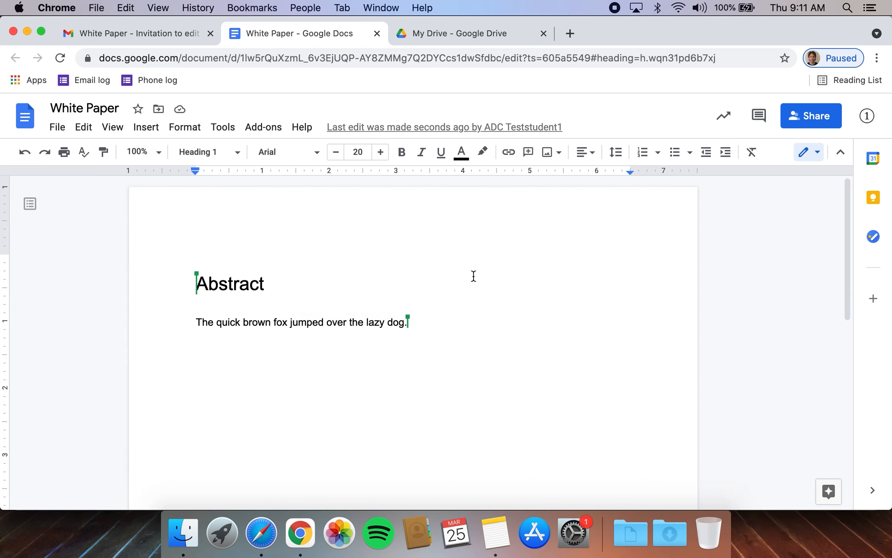
left_click(436, 321)
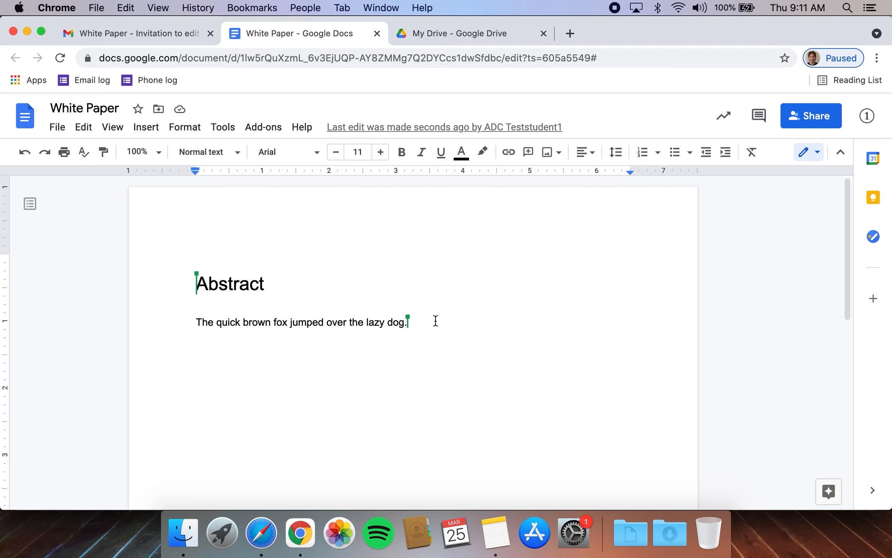
key("Return")
key("Return")
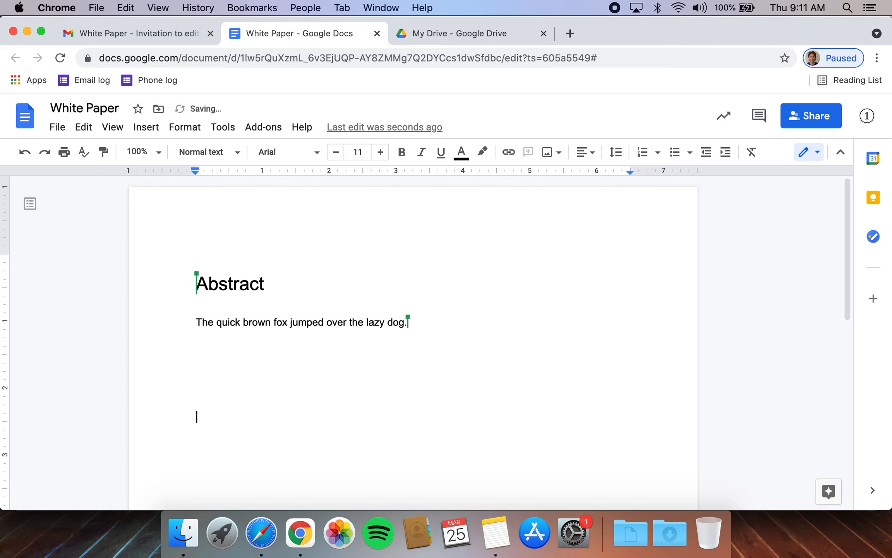
key("Return")
key("Return")
key("Return")
key("Return")
key("Return")
key("Return")
key("Return")
key("Return")
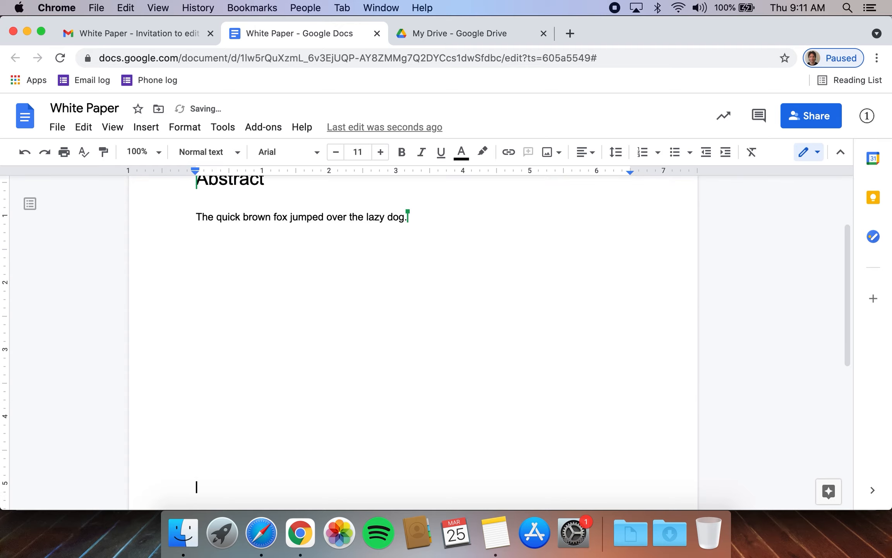
key("Return")
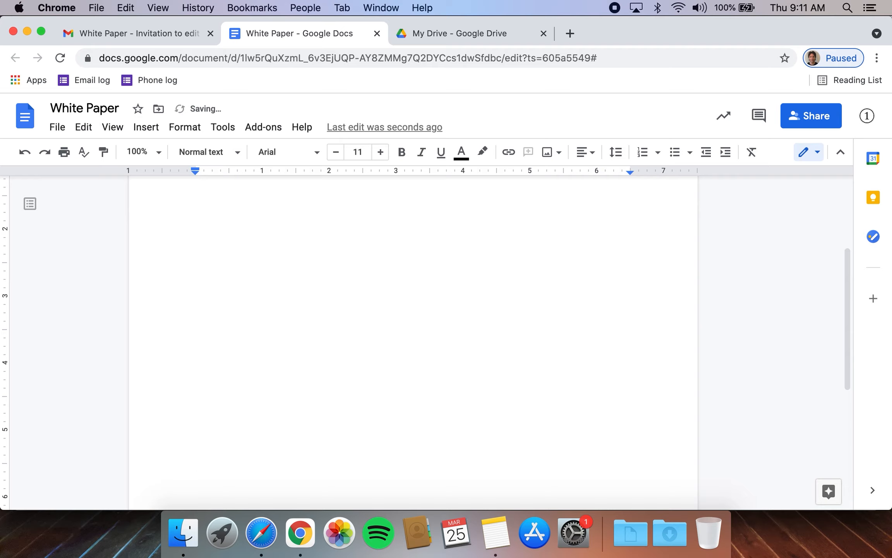
key("Return")
key("Return")
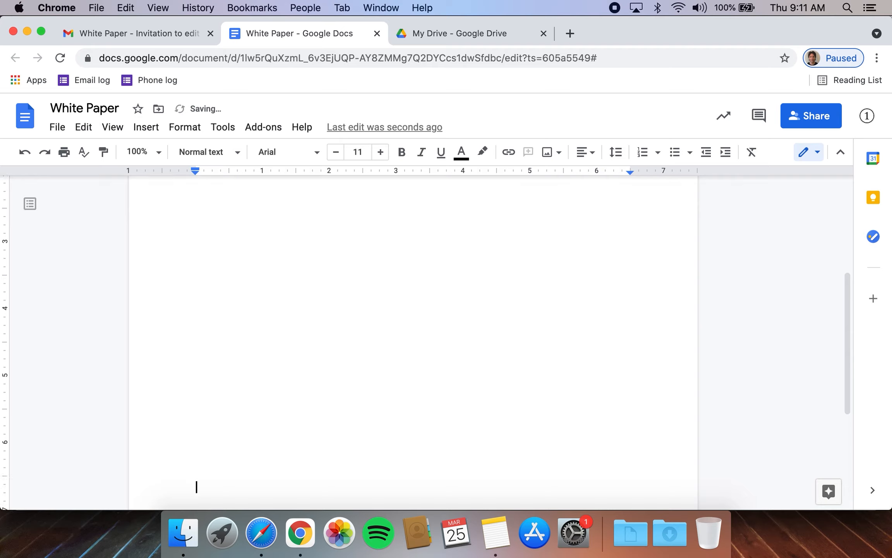
key("BackSpace")
key("BackSpace")
key("BackSpace")
key("BackSpace")
key("BackSpace")
key("BackSpace")
key("BackSpace")
key("BackSpace")
key("BackSpace")
key("BackSpace")
key("BackSpace")
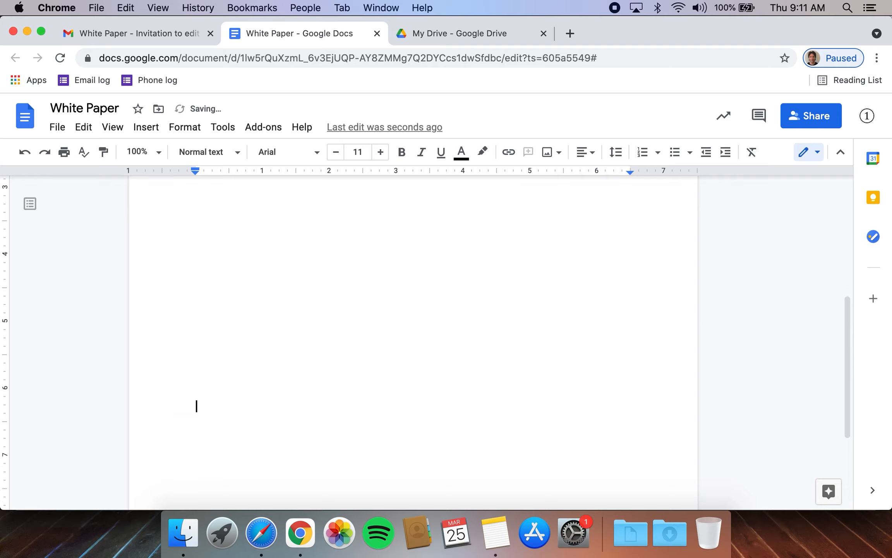
key("BackSpace")
key("BackSpace")
key("BackSpace")
key("BackSpace")
key("BackSpace")
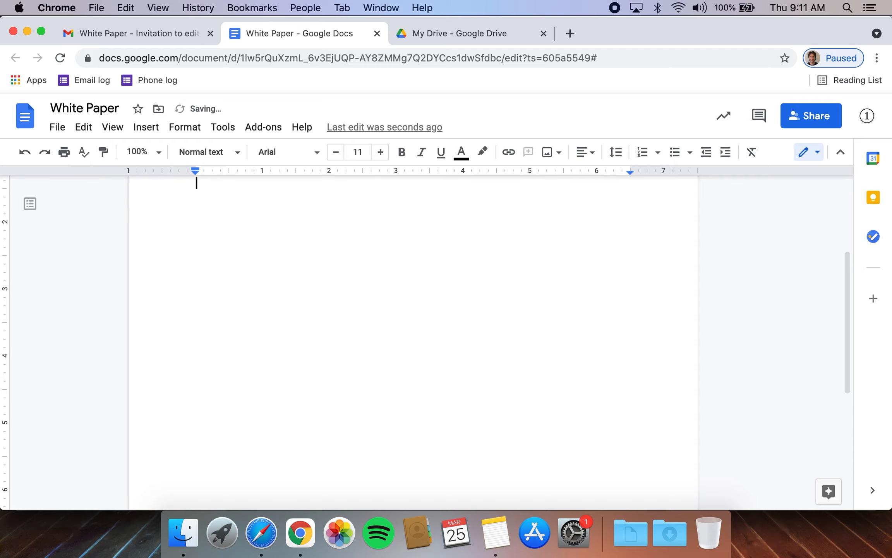
Step: Keep adding blank lines below the Abstract sentence until the insertion point reaches the start of the next page
key("BackSpace")
key("Return")
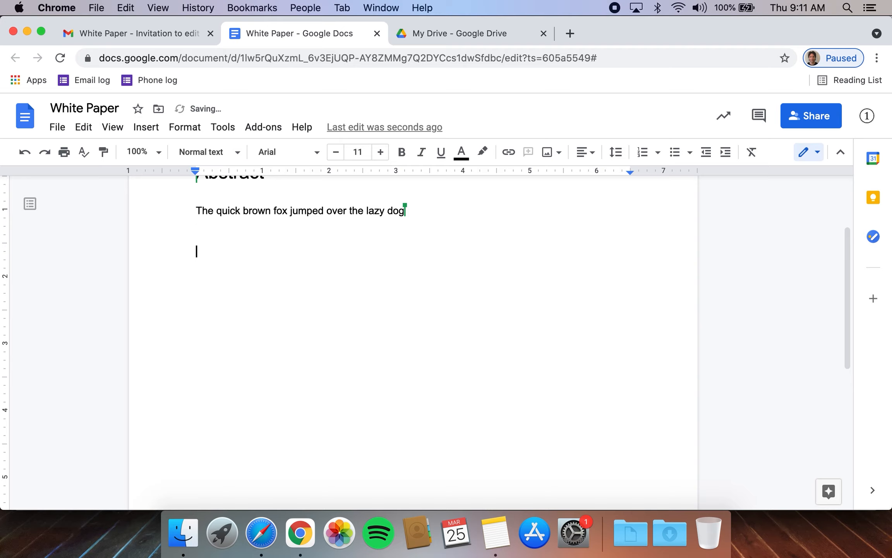
key("Return")
key("Return")
key("Return")
key("Return")
key("Return")
key("Return")
key("Return")
key("Return")
key("Return")
key("Return")
key("Return")
key("Return")
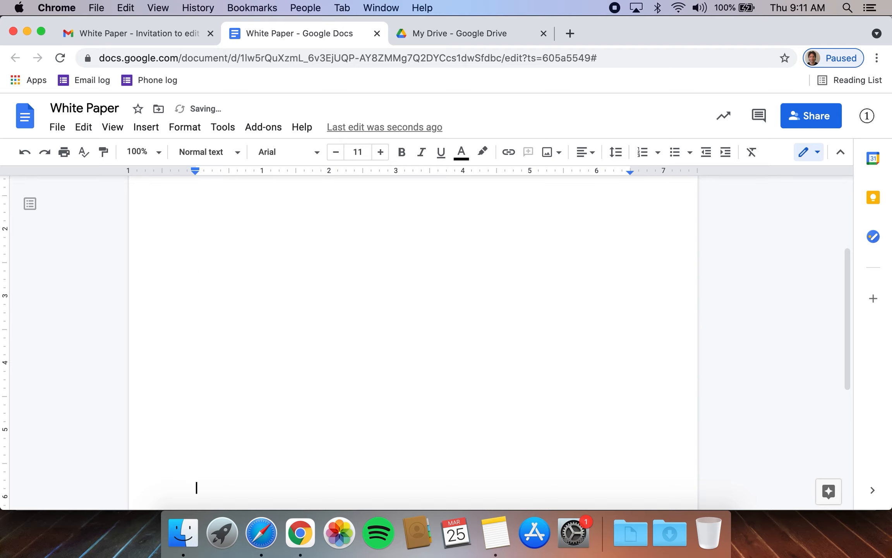
key("Return")
key("Return")
key("Return")
key("Return")
key("Return")
key("Return")
key("Return")
key("Return")
key("Return")
key("Return")
key("Return")
key("Return")
key("Return")
key("Return")
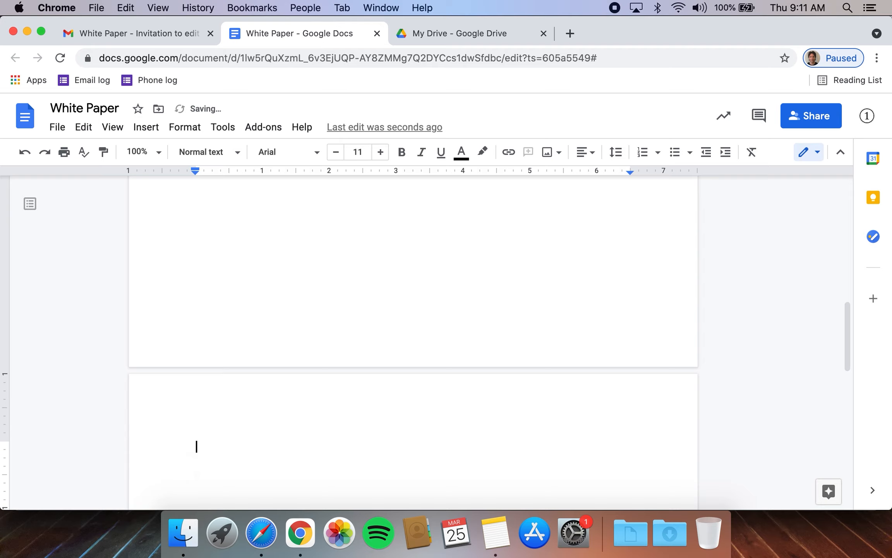
key("Return")
key("Return")
key("Return")
key("Return")
key("Return")
key("Return")
key("Return")
key("Return")
key("Return")
key("Return")
key("Return")
key("Return")
key("Return")
key("Return")
key("Return")
key("Return")
key("Return")
key("Return")
key("Return")
key("Return")
key("Return")
key("Return")
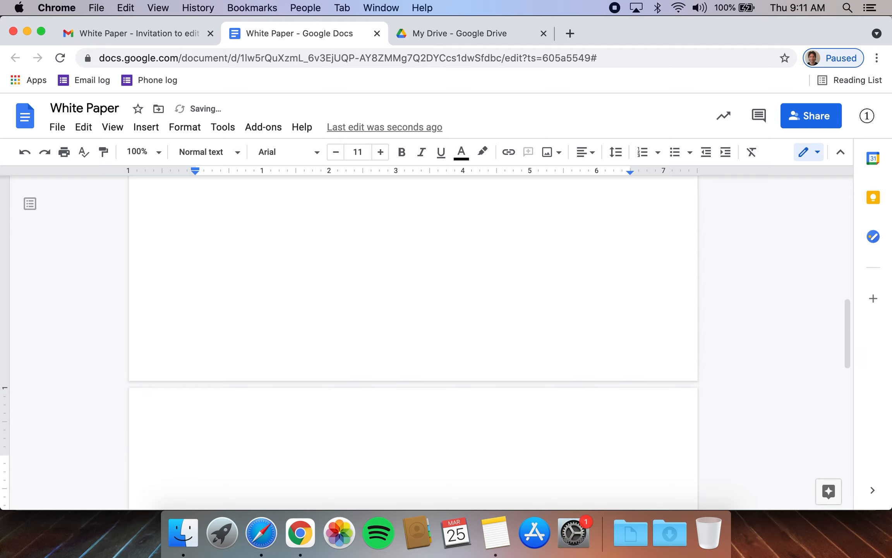
Step: Add the title "Problem Statement" at the start of the new page in the Heading 1 style
type("Problem Statement")
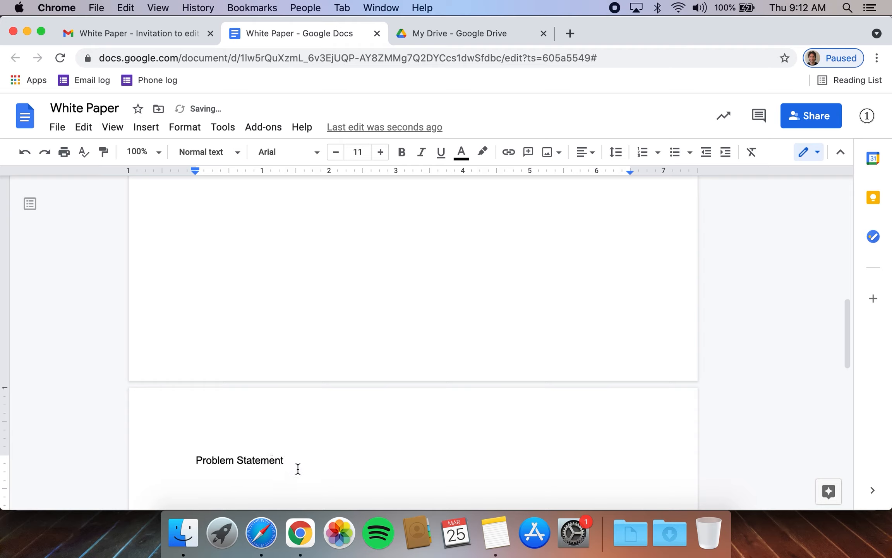
left_click_drag(285, 461, 185, 464)
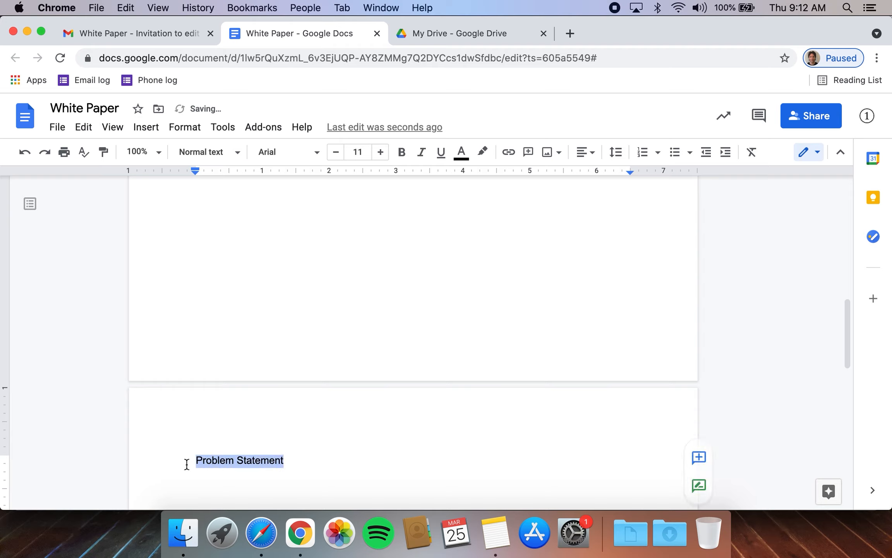
left_click(236, 153)
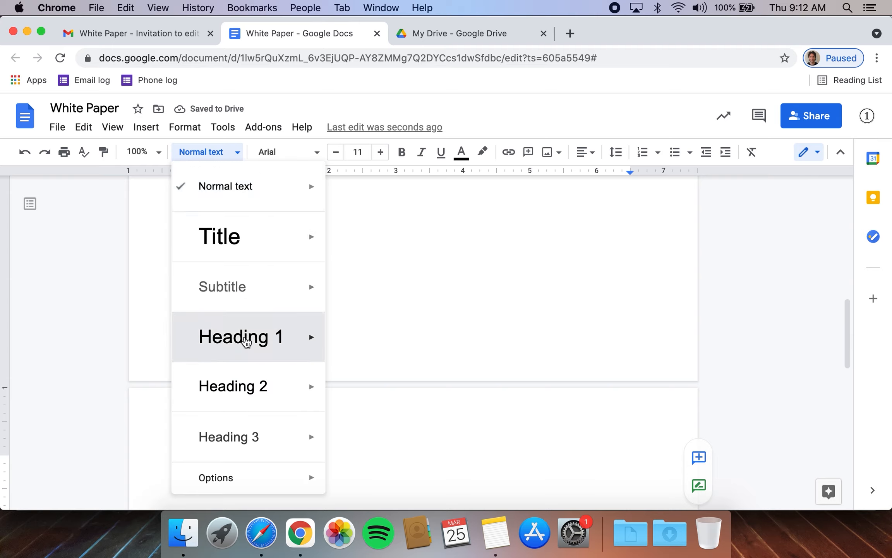
left_click(243, 336)
left_click(381, 461)
Step: Add the sentence "The quick brown fox jumped over the lazy dog." on a new line below the Problem Statement heading
key("Return")
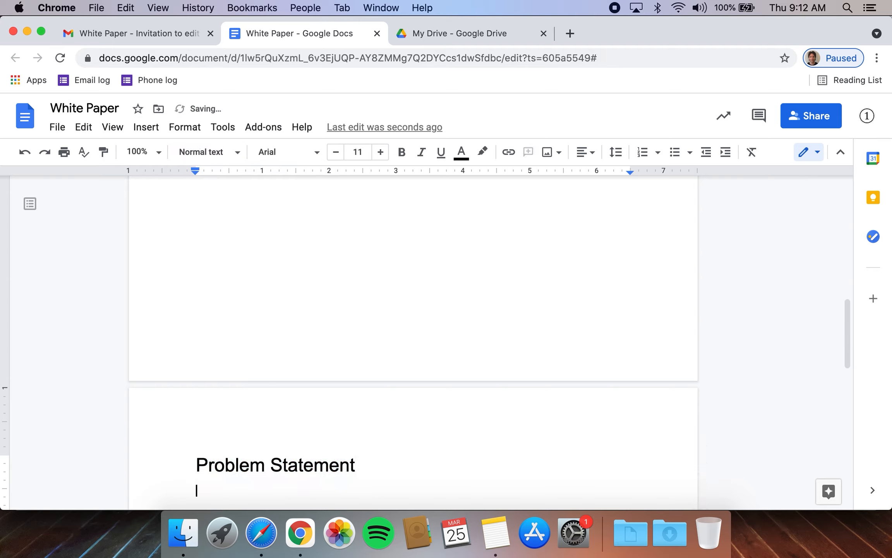
type("The quick br")
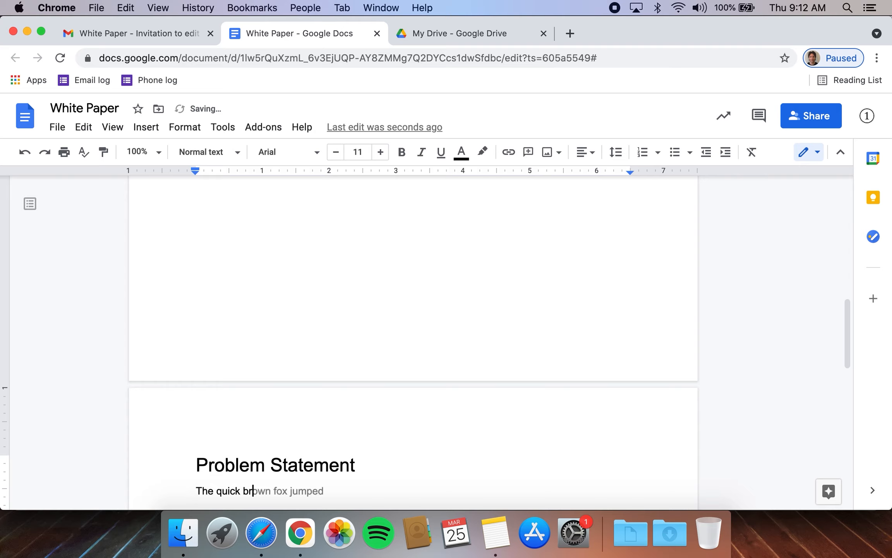
type("own fox jum")
type("ped over the lazy dog.")
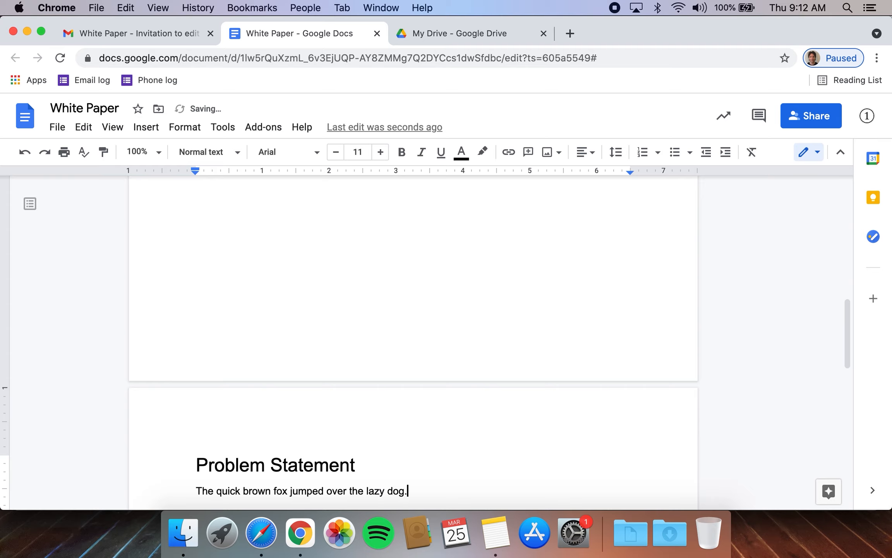
Step: Try the Times New Roman font on the sentence below the Problem Statement heading, and undo the font change
scroll(424, 400, "down", 5)
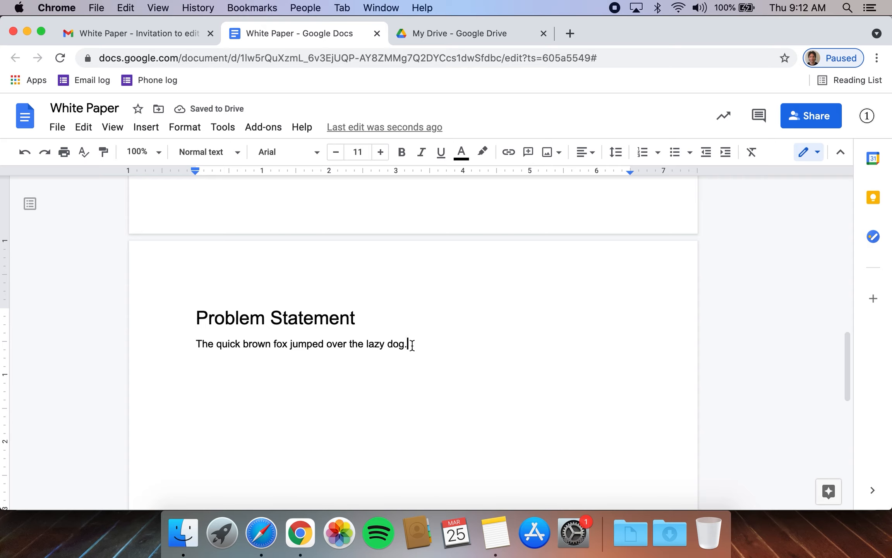
left_click_drag(368, 348, 197, 344)
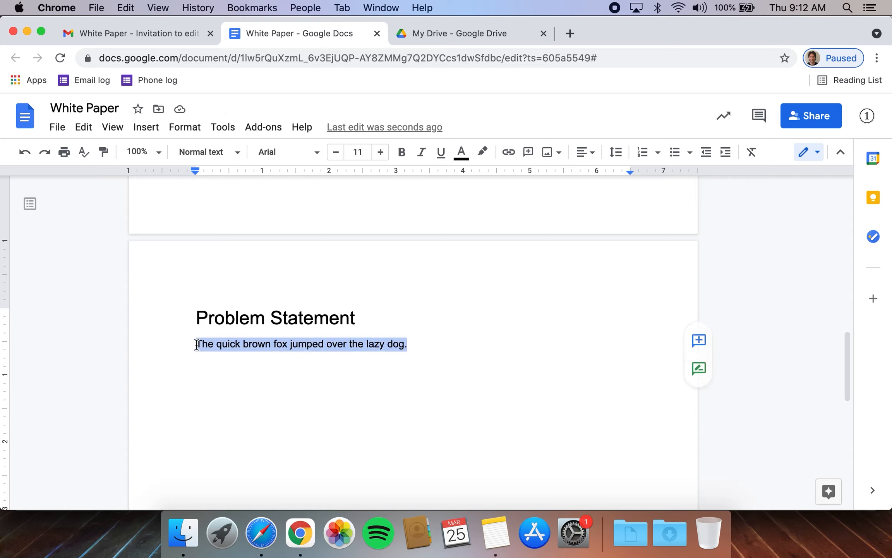
left_click(317, 153)
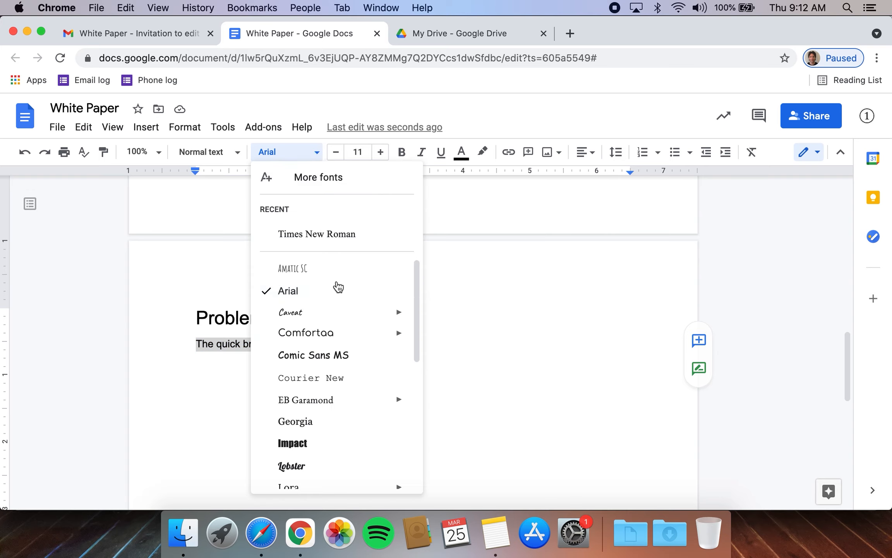
scroll(346, 396, "down", 5)
scroll(347, 396, "down", 3)
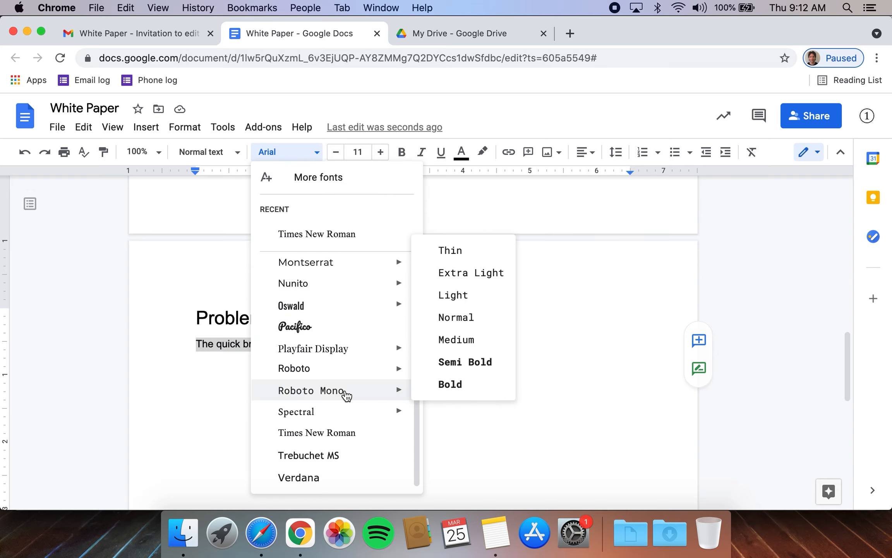
left_click(351, 241)
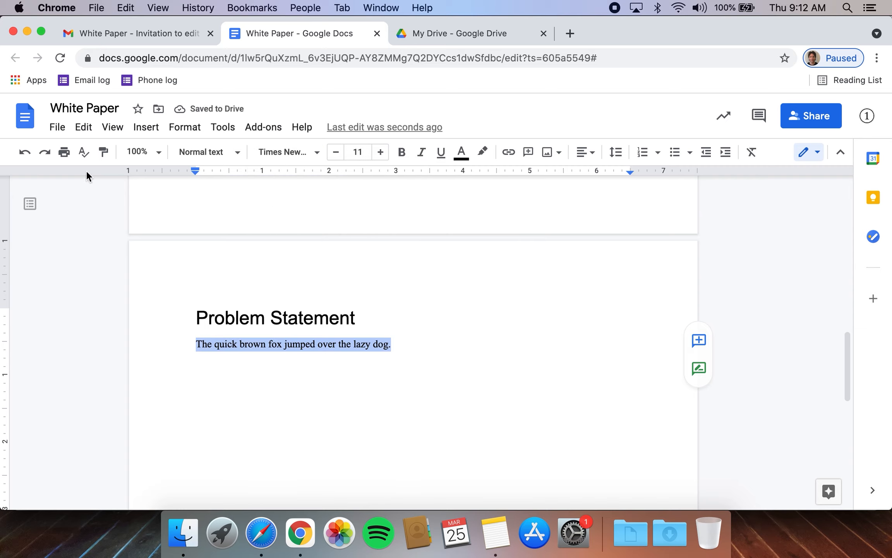
left_click(25, 152)
Step: Try font size 12 on the Problem Statement sentence, and set it back to 11
left_click(426, 342)
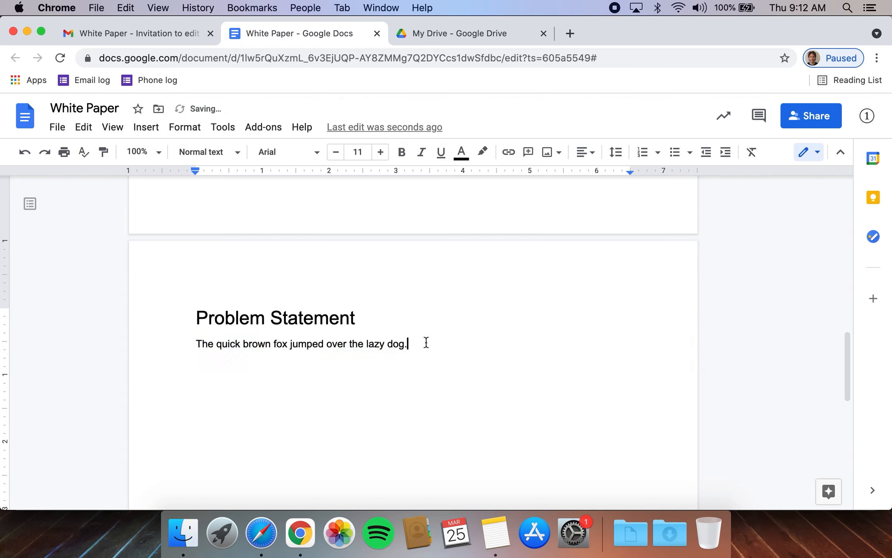
left_click(196, 344, "shift")
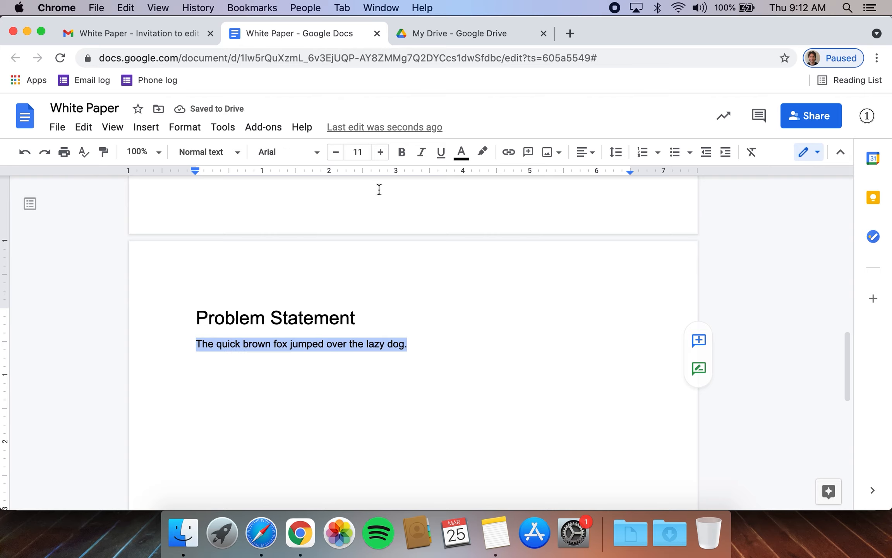
left_click(381, 152)
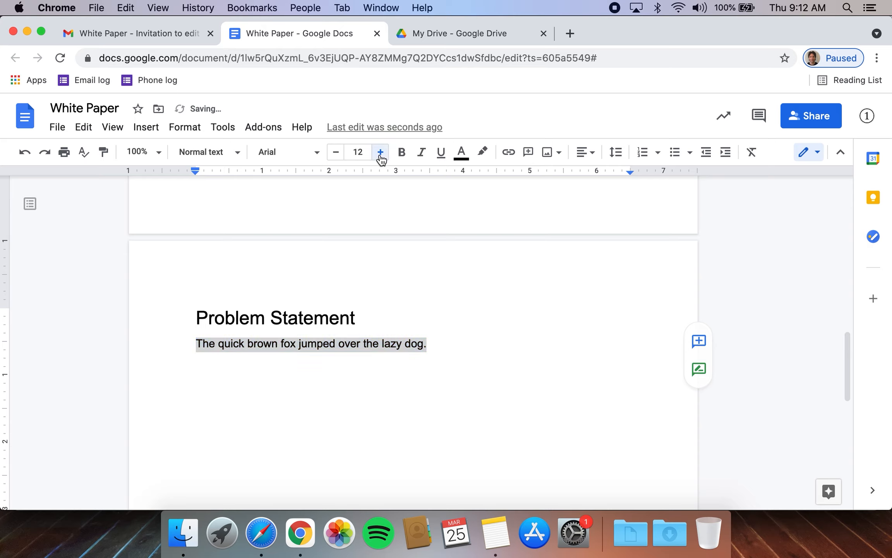
left_click(335, 153)
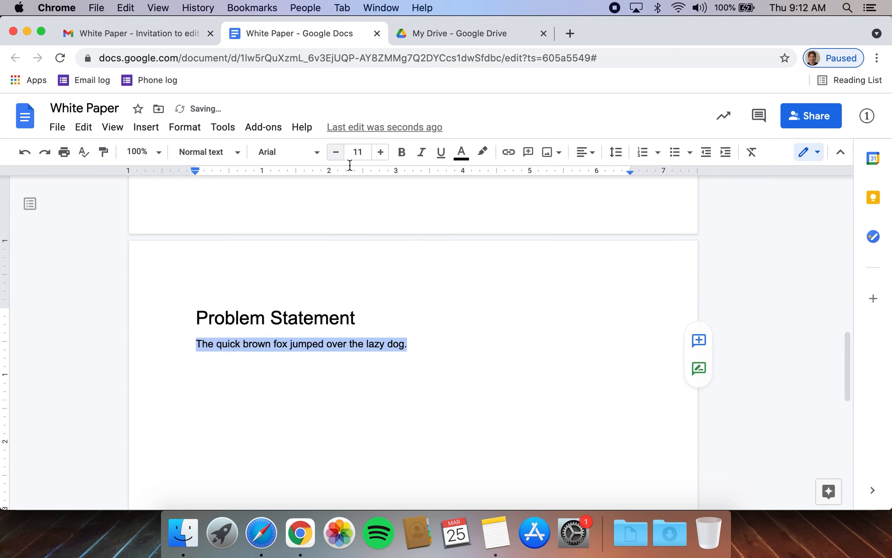
Step: Start a new line below the Problem Statement sentence and view the available line spacing options
left_click(412, 346)
key("Return")
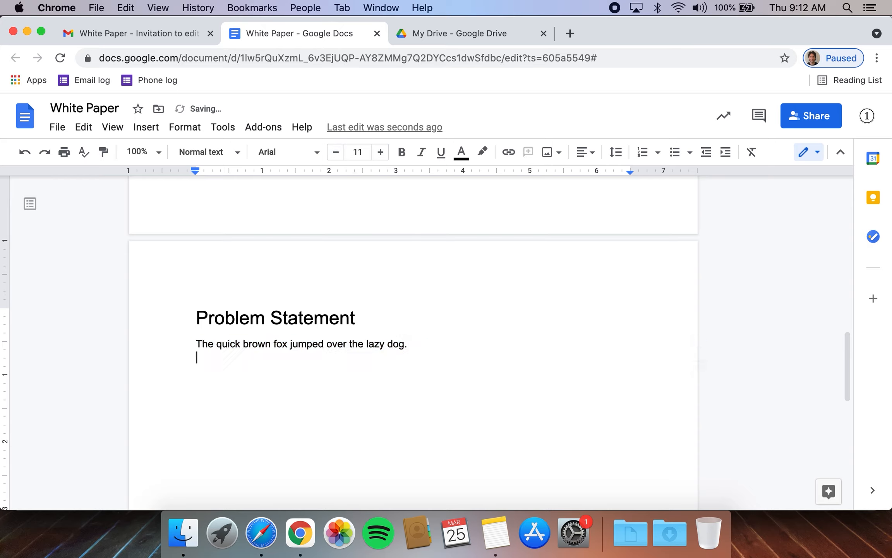
left_click(186, 131)
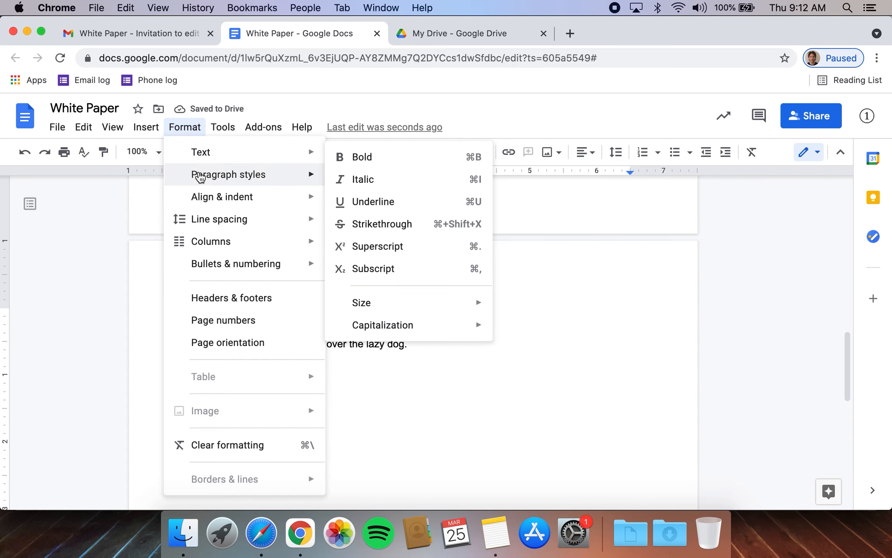
mouse_move(200, 178)
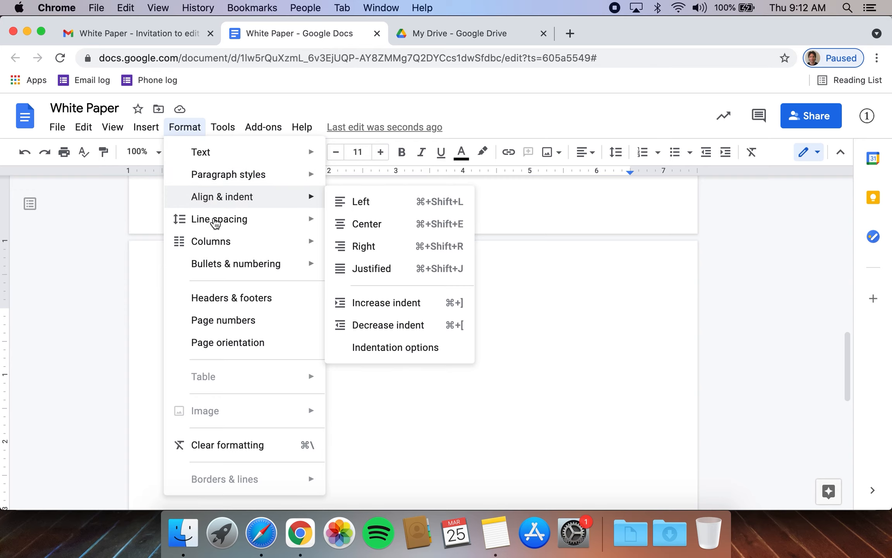
mouse_move(216, 221)
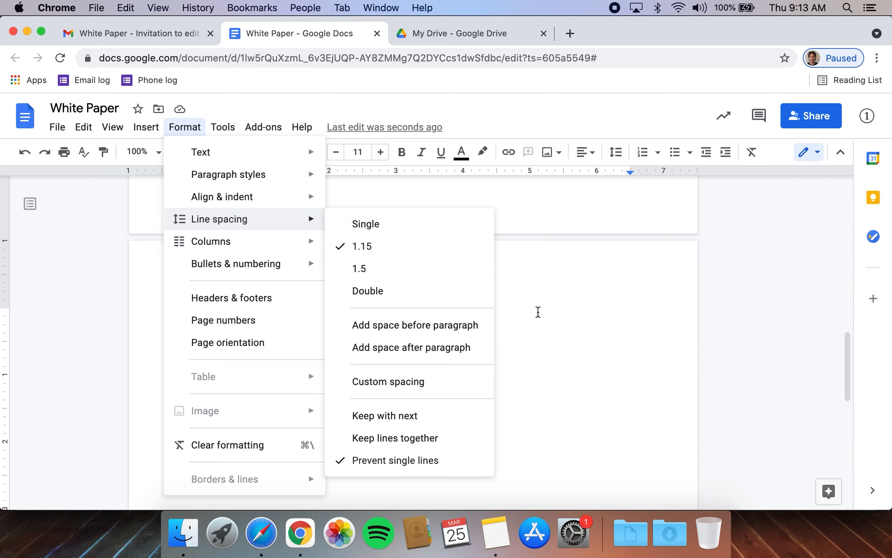
left_click(540, 312)
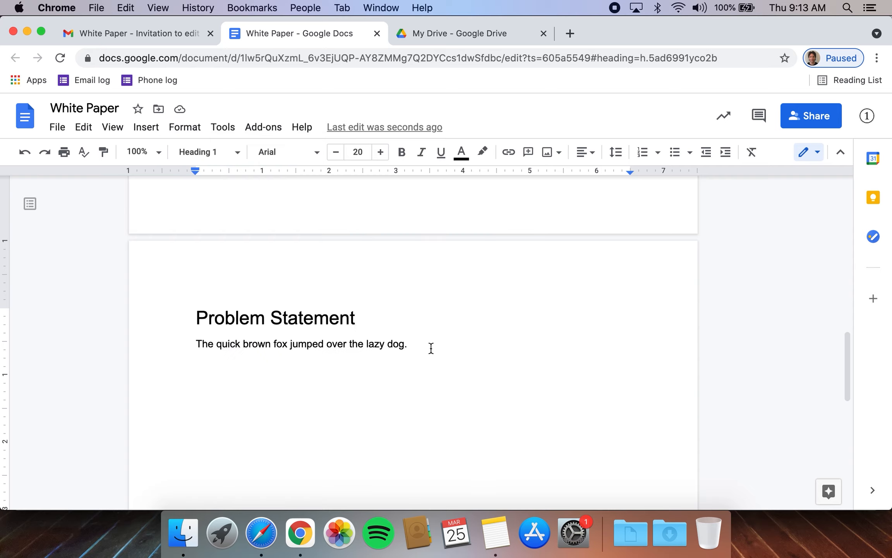
left_click(415, 343)
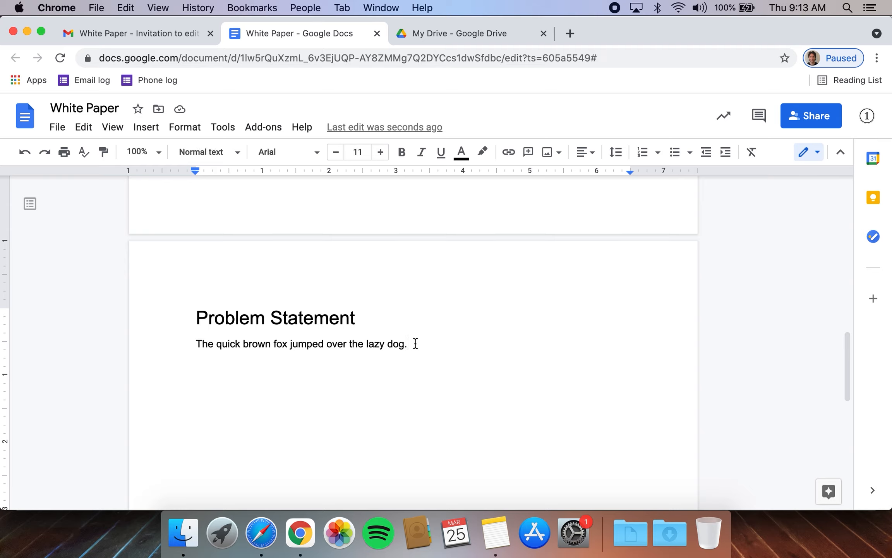
Step: Switch to the other invited student's White Paper window and add blank lines below the Problem Statement sentence until the next page starts
right_click(300, 534)
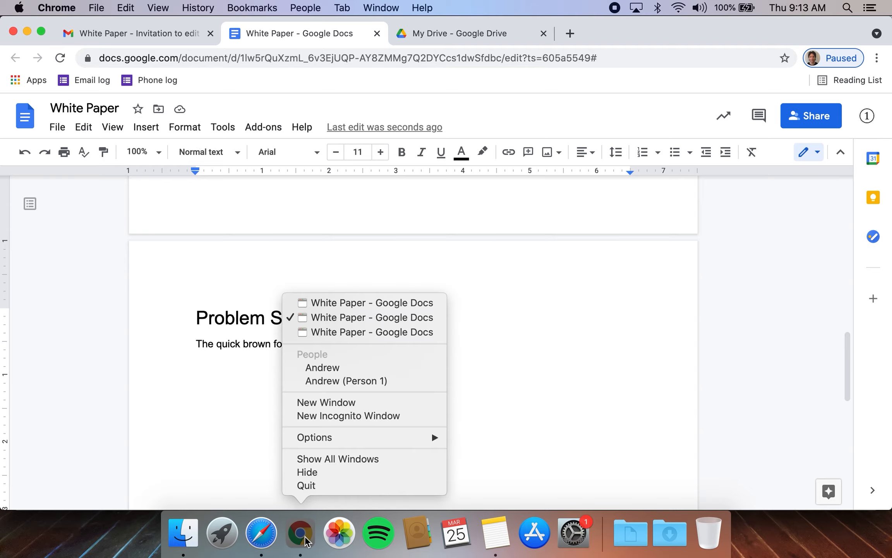
left_click(348, 333)
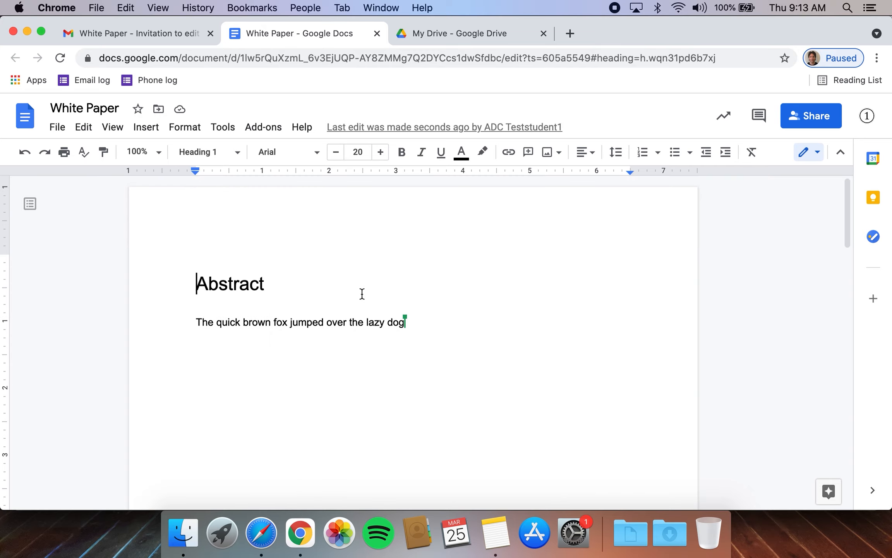
scroll(362, 294, "down", 15)
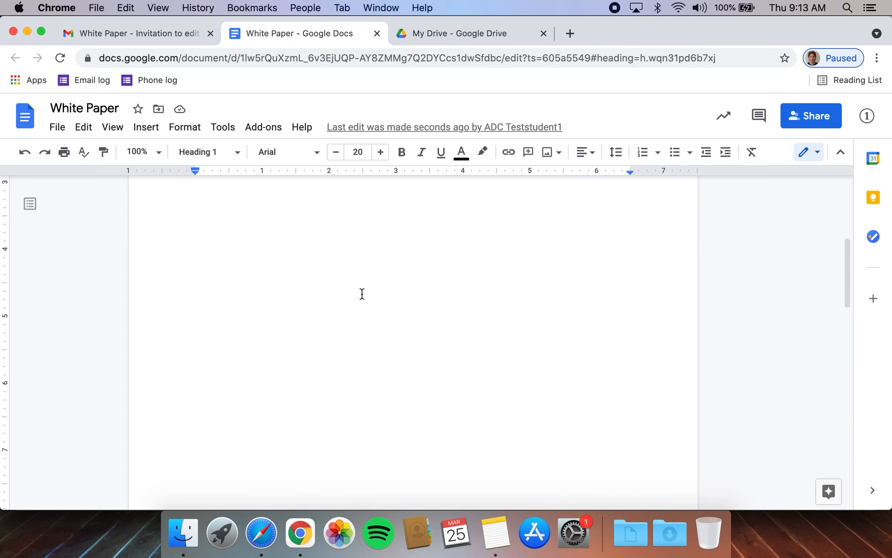
scroll(362, 293, "down", 5)
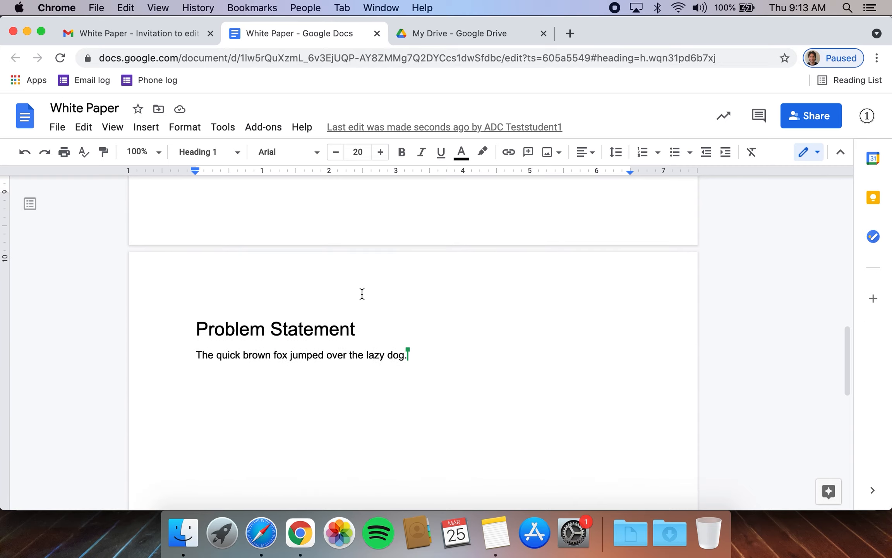
scroll(361, 293, "down", 10)
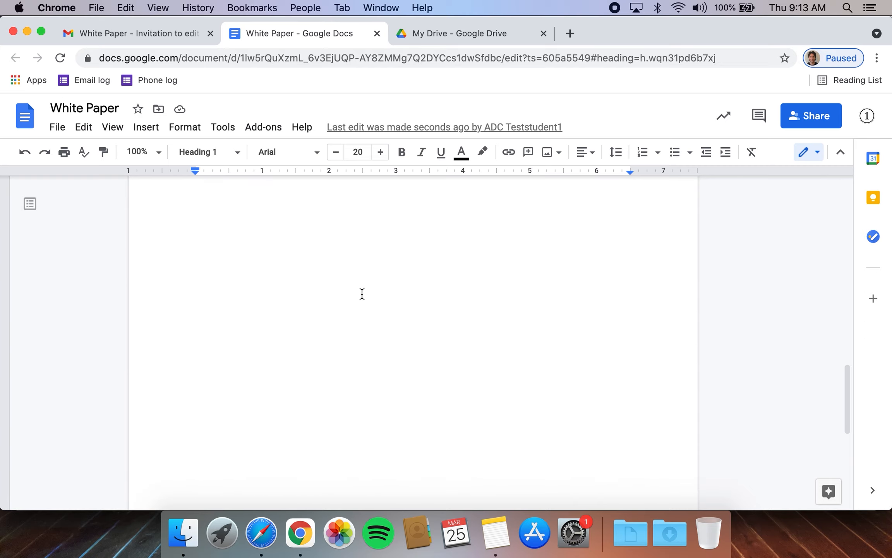
scroll(362, 294, "up", 5)
left_click(439, 325)
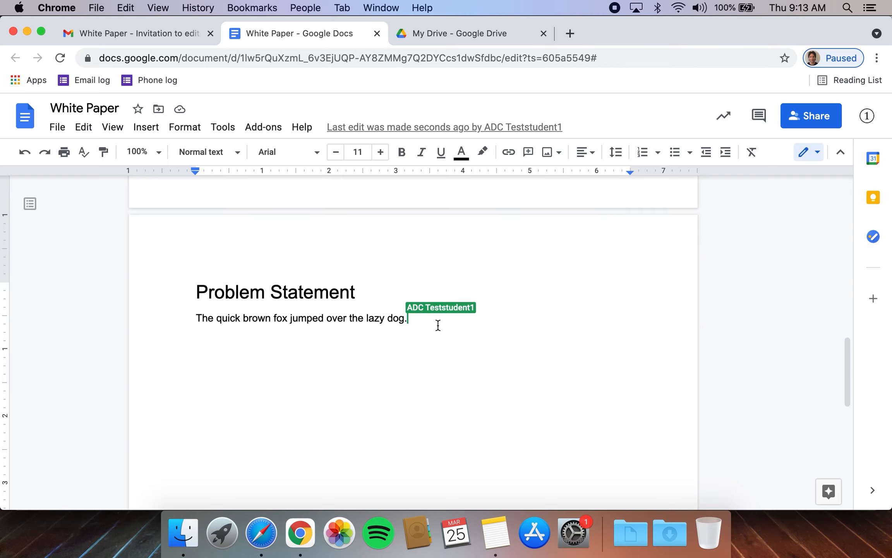
key("Return")
key("Return")
key("Return")
key("Return")
key("Return")
key("Return")
key("Return")
key("Return")
key("Return")
key("Return")
key("Return")
key("Return")
key("Return")
key("Return")
key("Return")
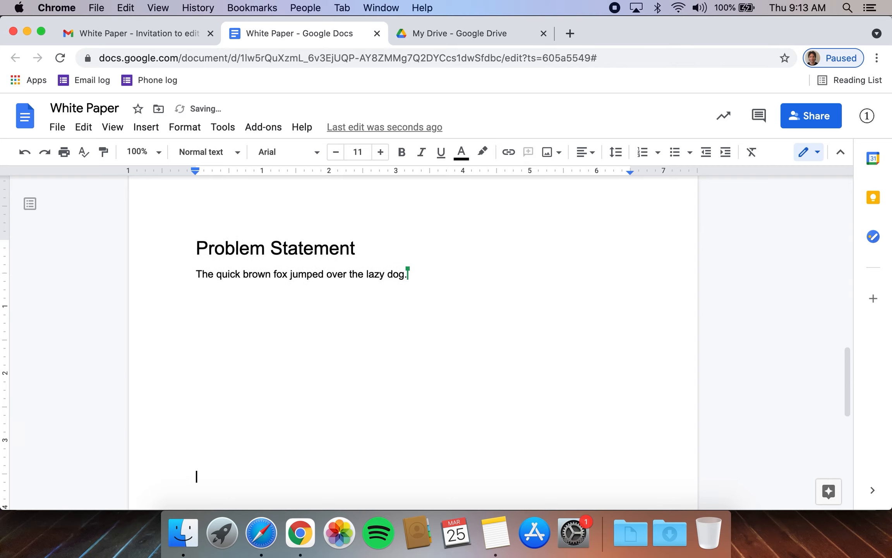
key("Return")
key("Return")
key("Return")
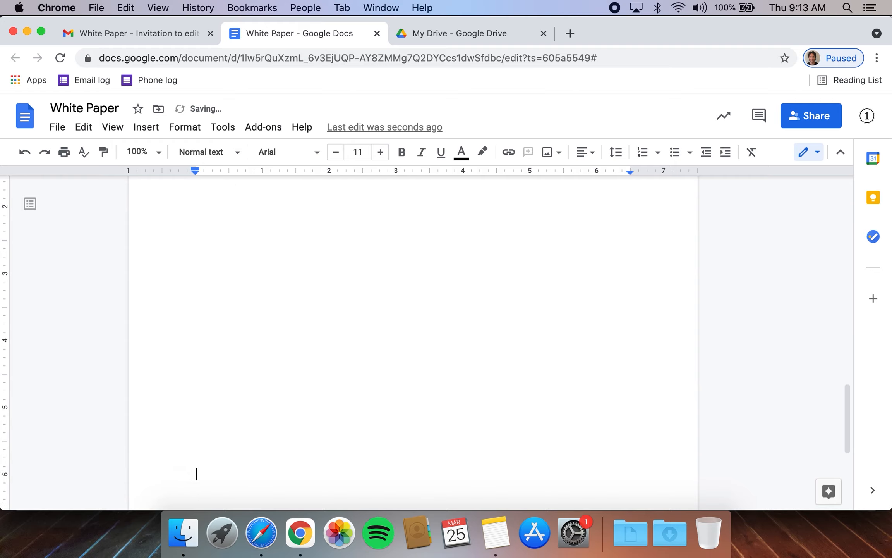
key("Return")
key("Return")
key("Return")
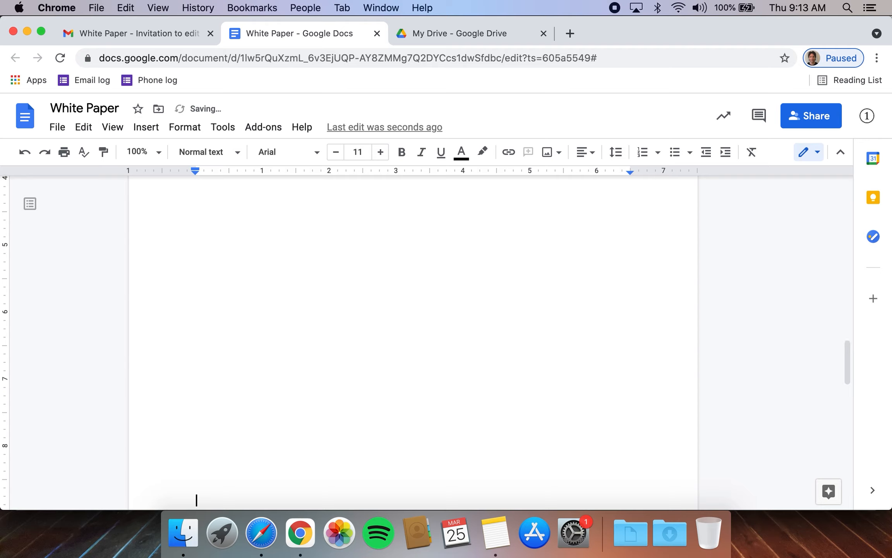
key("Return")
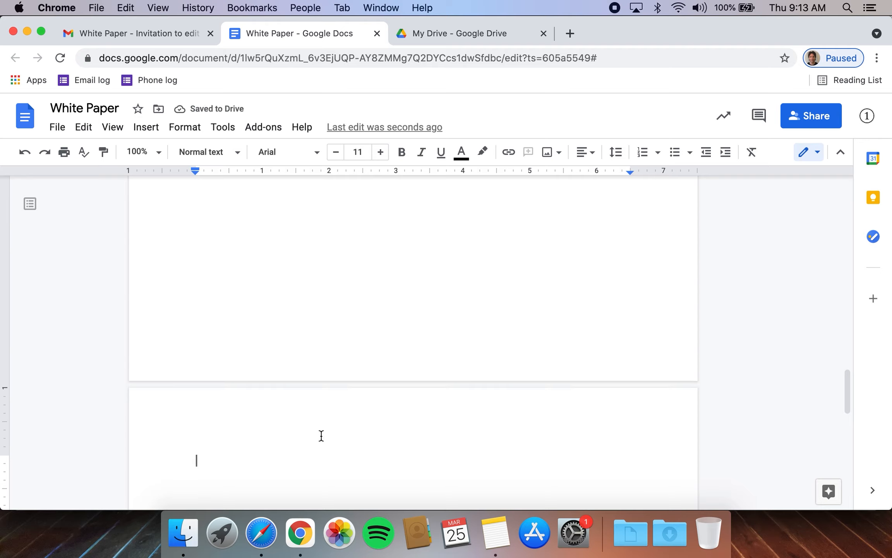
Step: Add the title "Conclusion" at the start of the new page and format it as Heading 1
type("Conclusion")
left_click_drag(255, 465, 194, 461)
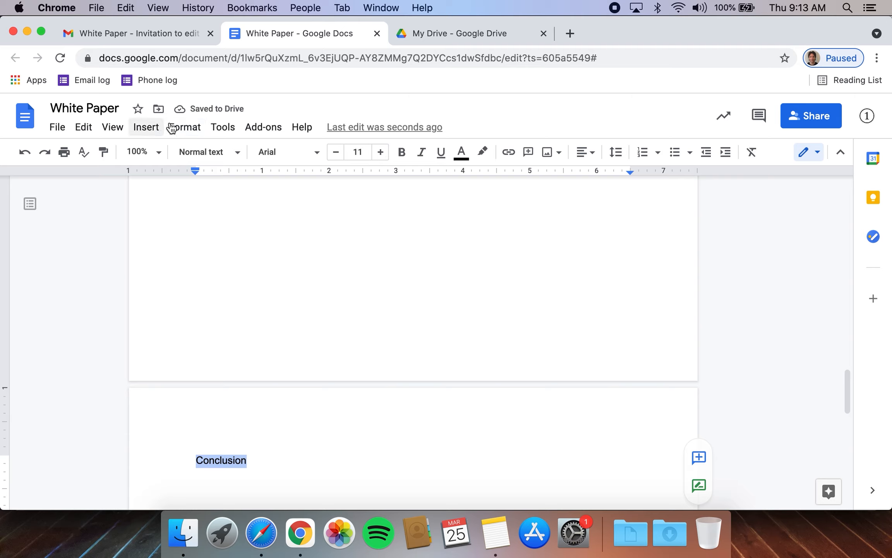
left_click(205, 155)
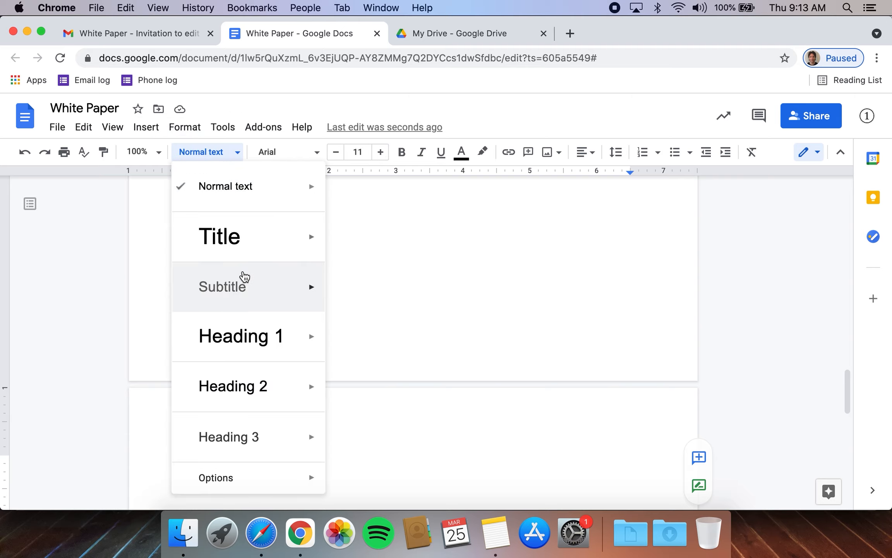
left_click(243, 337)
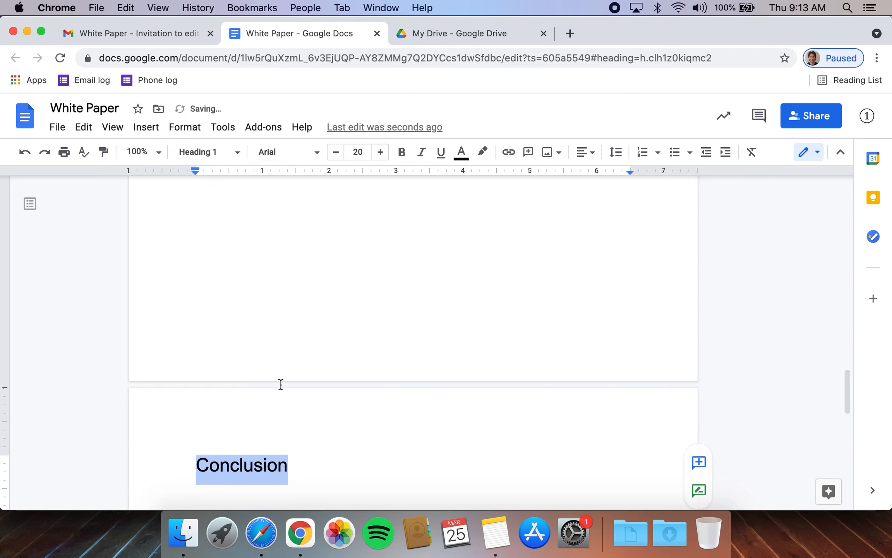
Step: Write the sentence "The quick brown fox jumped over the lazy dog." below the Conclusion heading
left_click(307, 471)
key("Return")
key("Return")
type("The ")
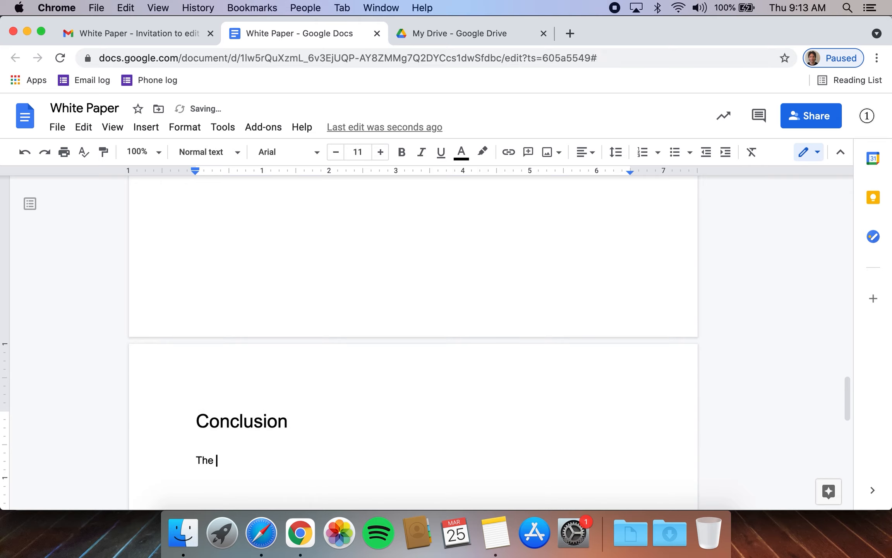
type("quick brown")
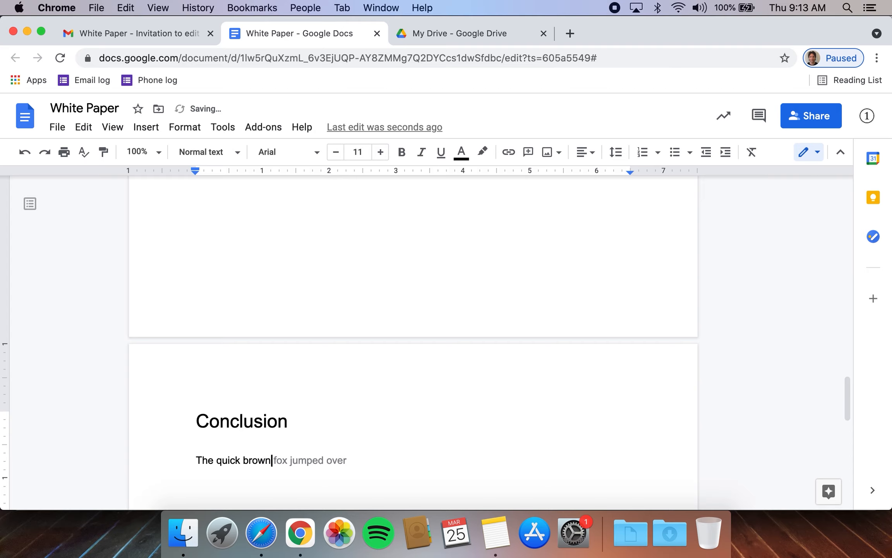
type(" fox jumped over the lazy dog.")
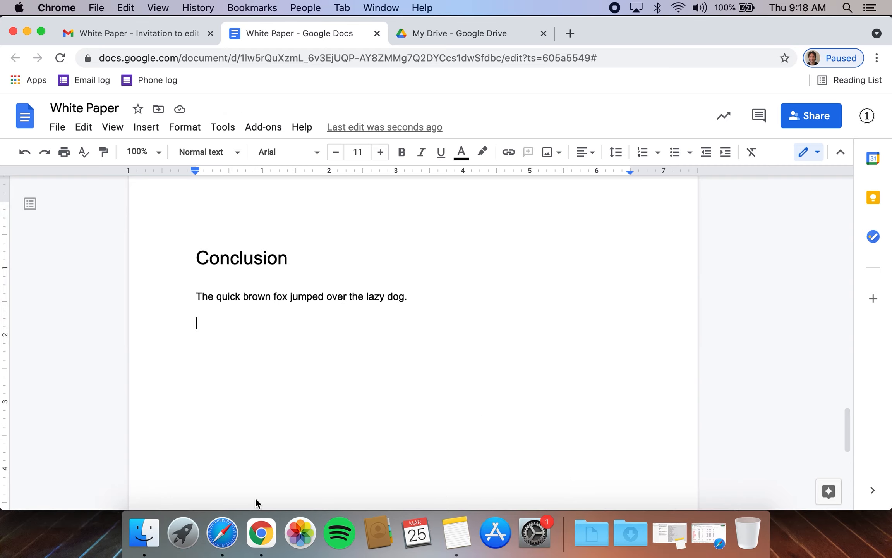
Step: Switch to the Green Calculator Black Pen stock photo window and request the free small 400 x 300px download
right_click(262, 538)
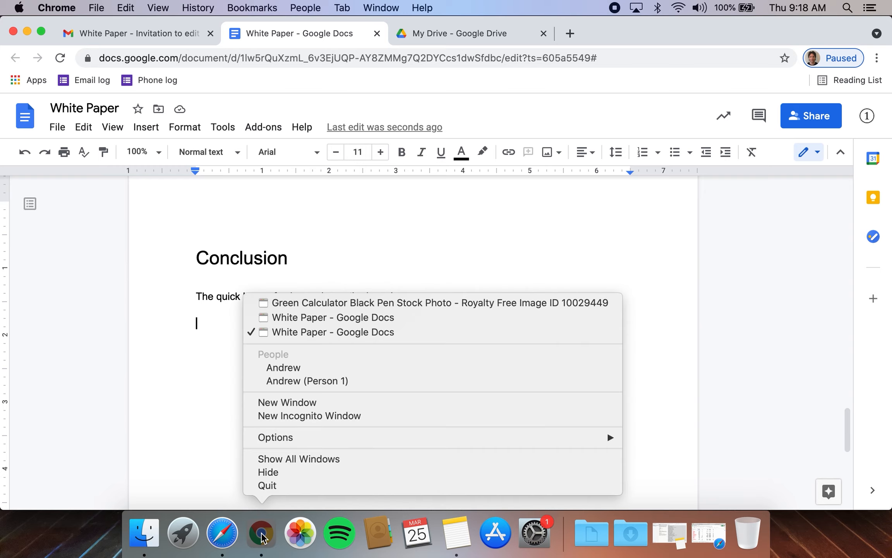
left_click(355, 305)
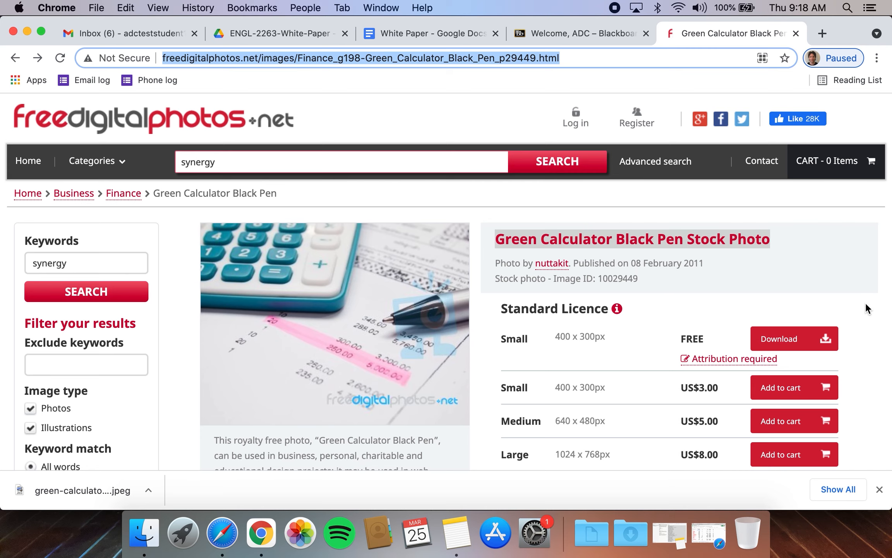
scroll(860, 345, "down", 3)
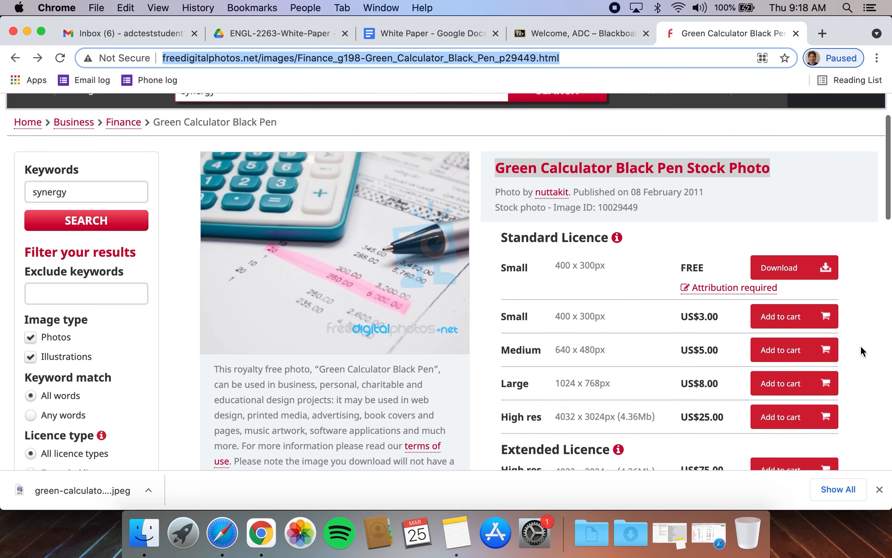
scroll(860, 346, "up", 1)
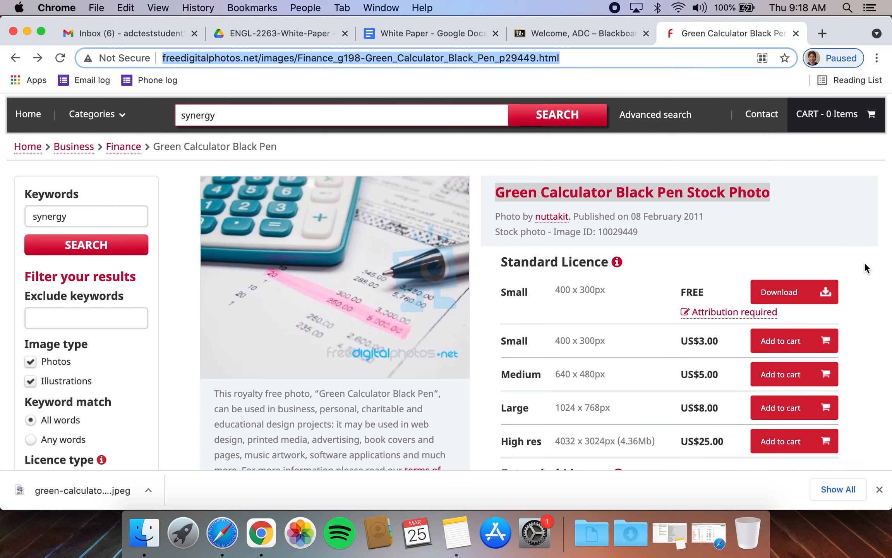
scroll(867, 268, "down", 2)
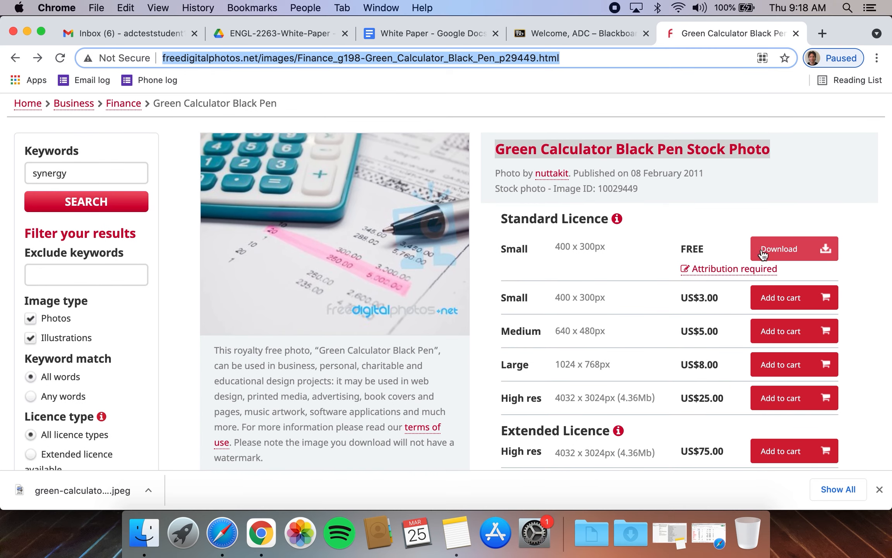
left_click(768, 252)
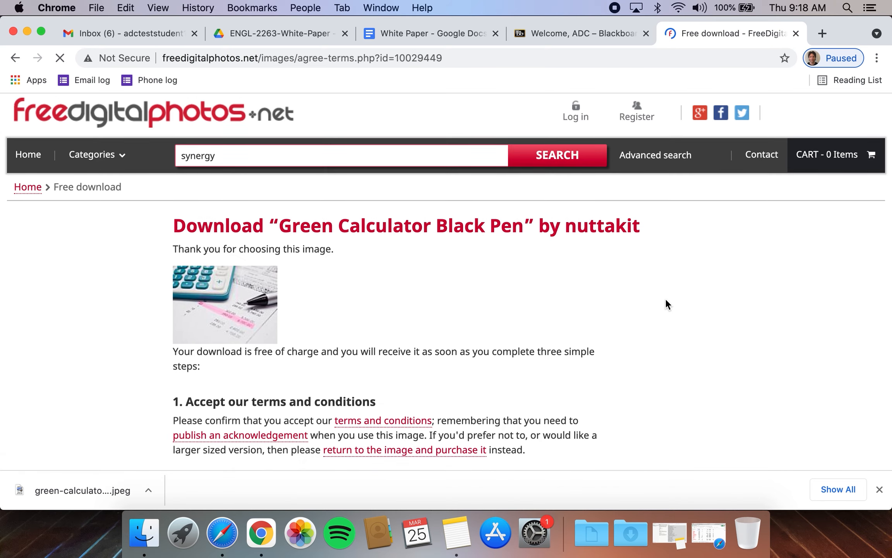
Step: Accept the terms and conditions of the free download and fill in the student's e-mail address
scroll(665, 298, "down", 4)
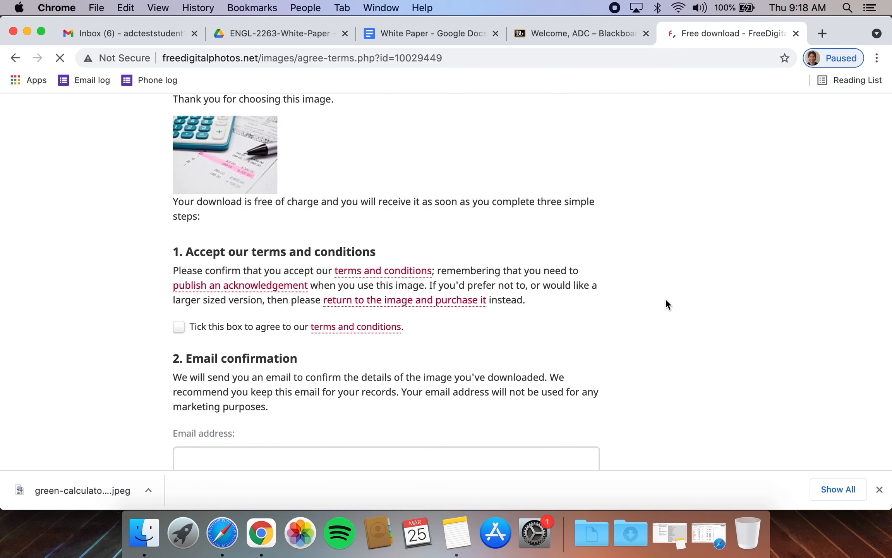
left_click(179, 326)
scroll(557, 328, "down", 3)
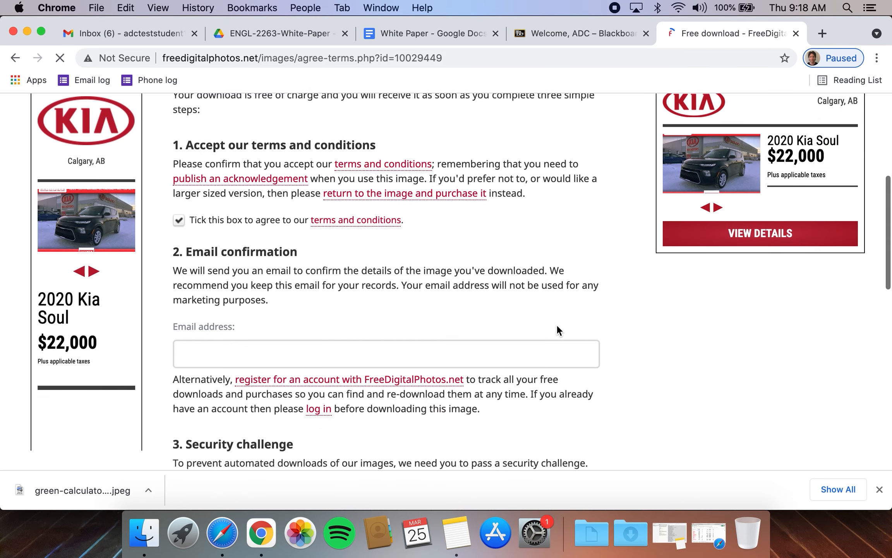
left_click(364, 362)
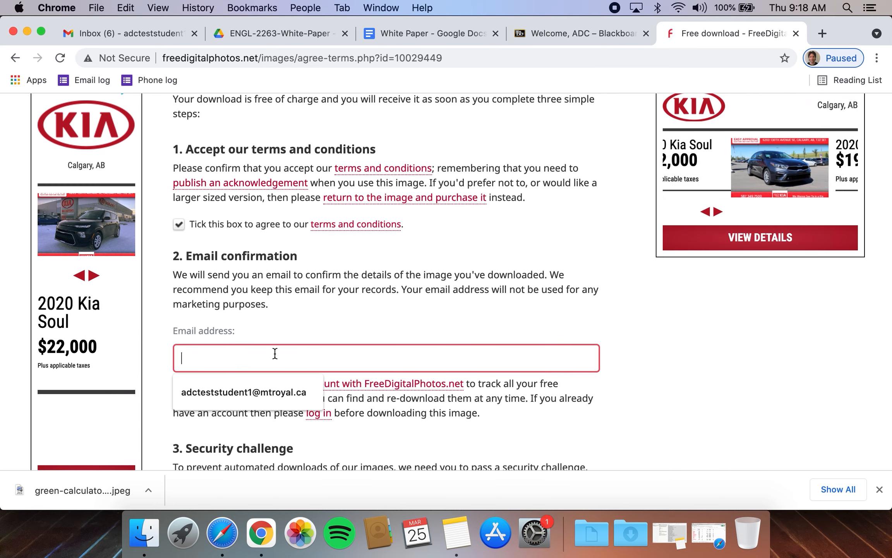
left_click(238, 393)
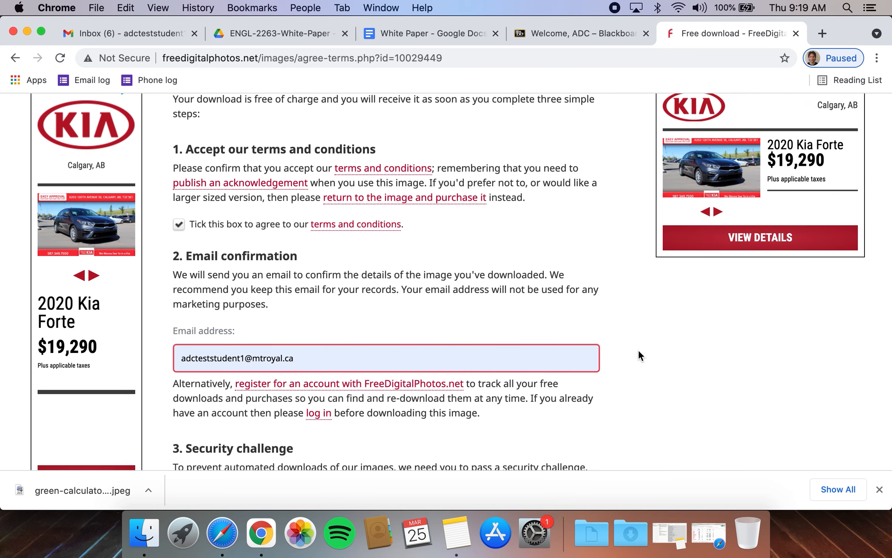
Step: Complete the "I'm not a robot" security challenge and submit the image download request
scroll(636, 353, "down", 6)
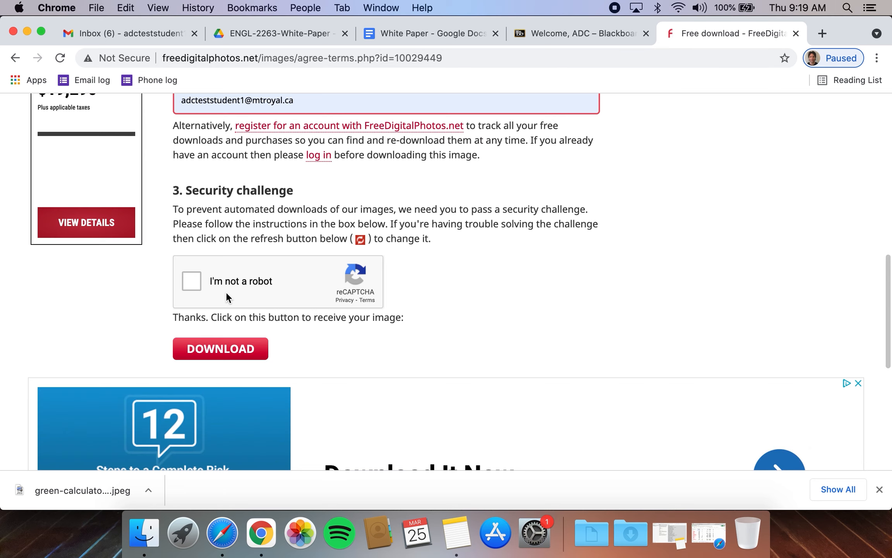
left_click(192, 280)
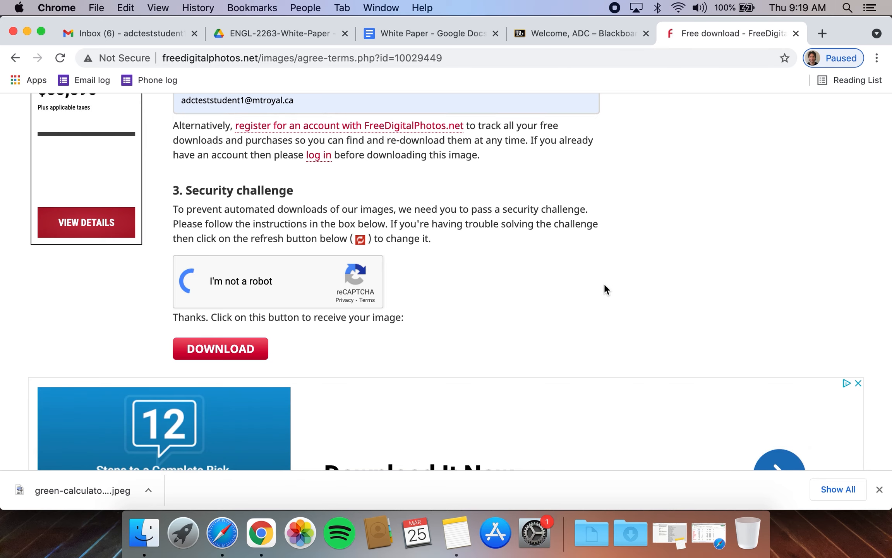
scroll(603, 285, "down", 1)
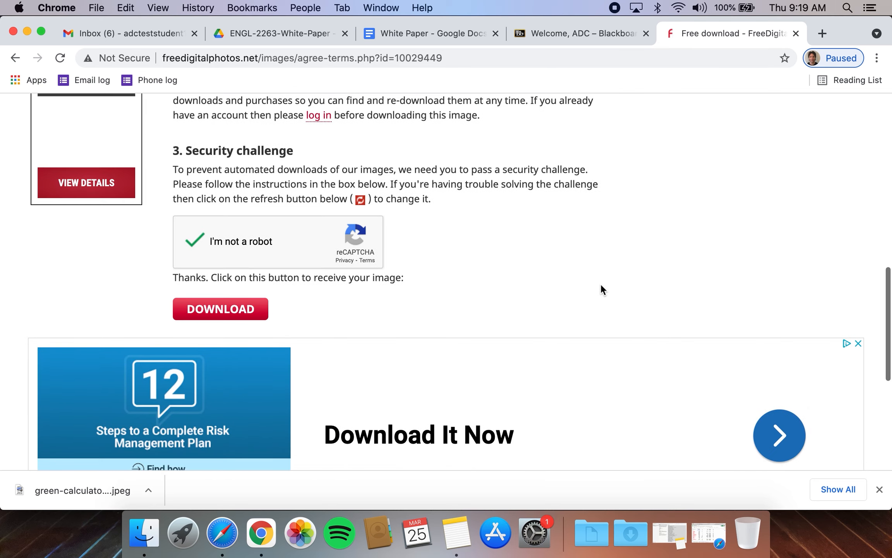
left_click(231, 314)
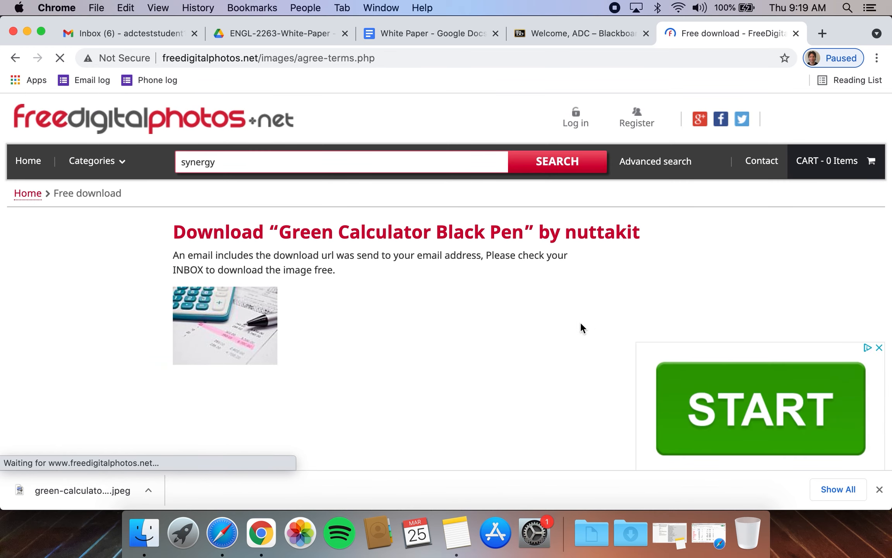
scroll(575, 328, "down", 5)
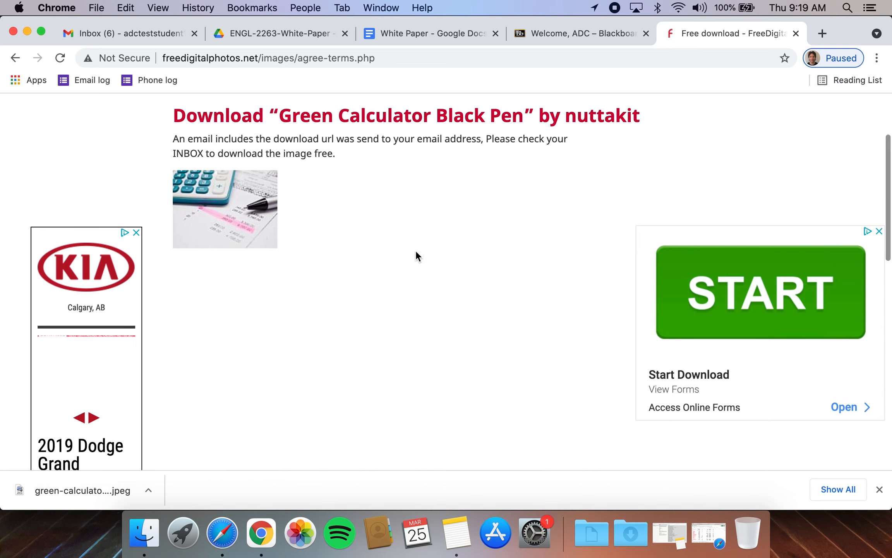
Step: Save the calculator image from the download page as the JPEG green-calculator-black-pen-10029449 in the Downloads folder
right_click(239, 212)
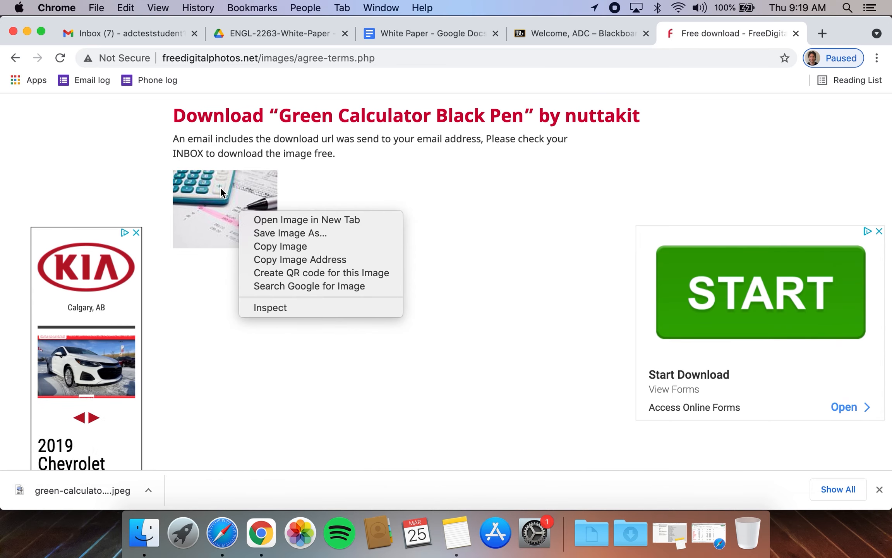
left_click(300, 234)
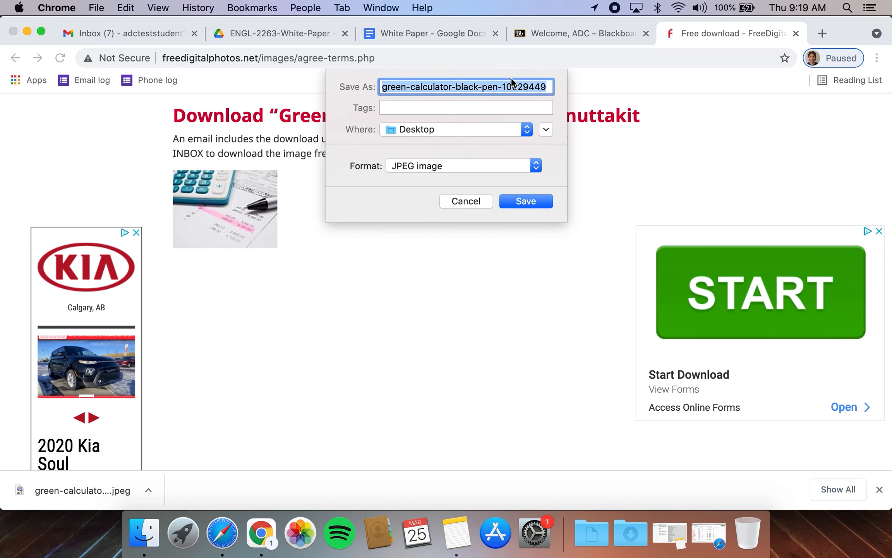
left_click(531, 131)
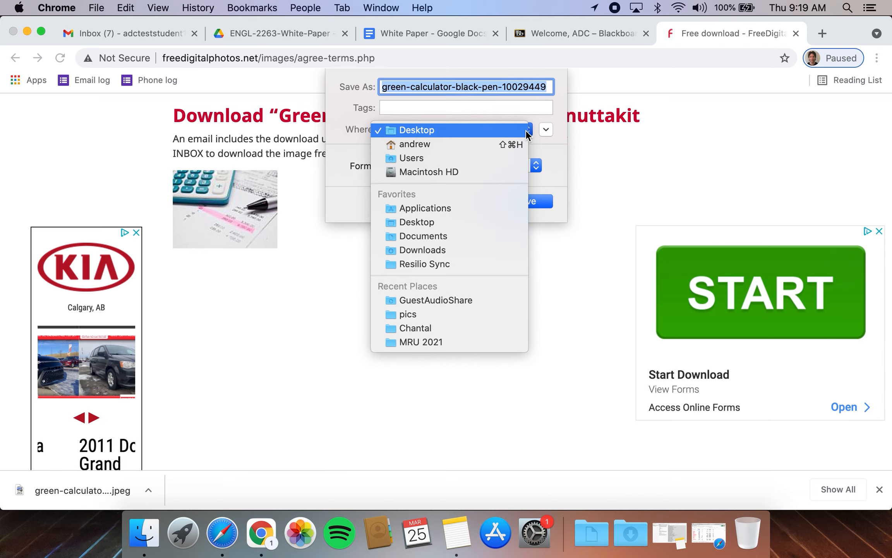
left_click(490, 249)
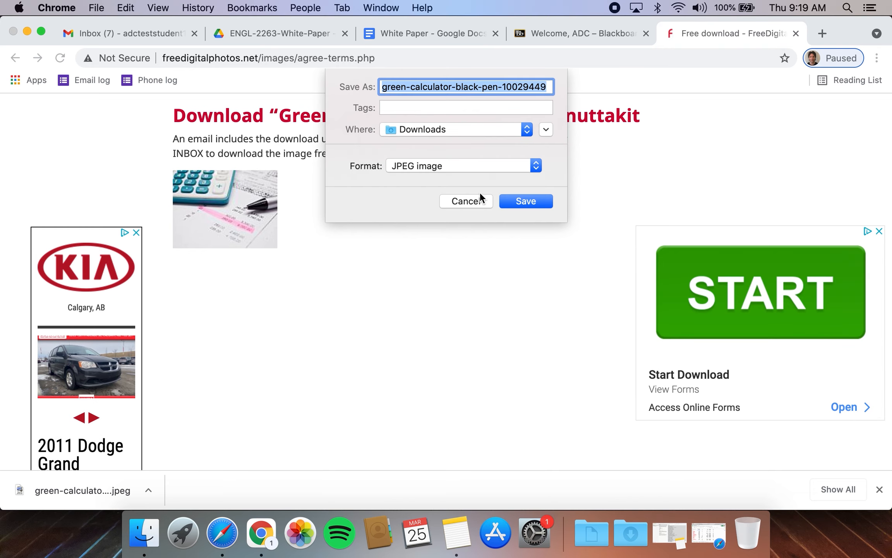
left_click(540, 198)
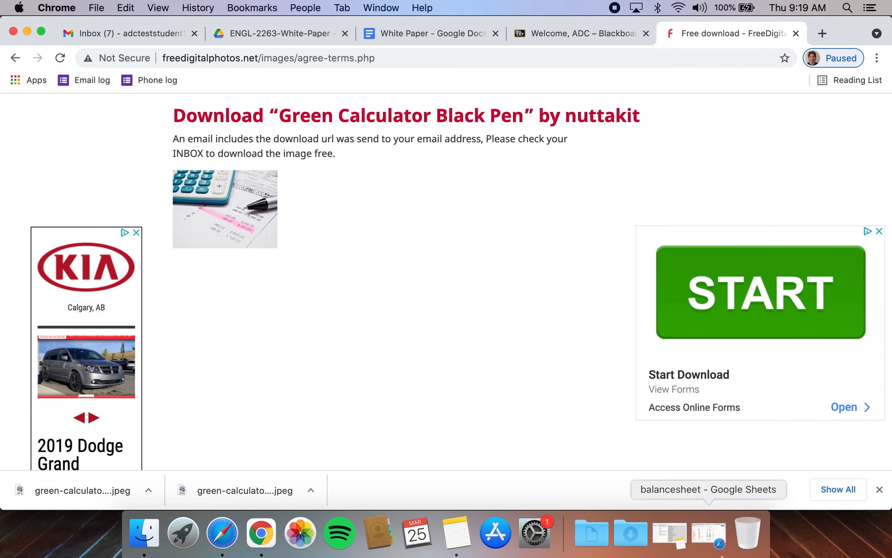
Step: Return to the White Paper document, end the Abstract sentence with a period and start a new line below it
left_click(416, 33)
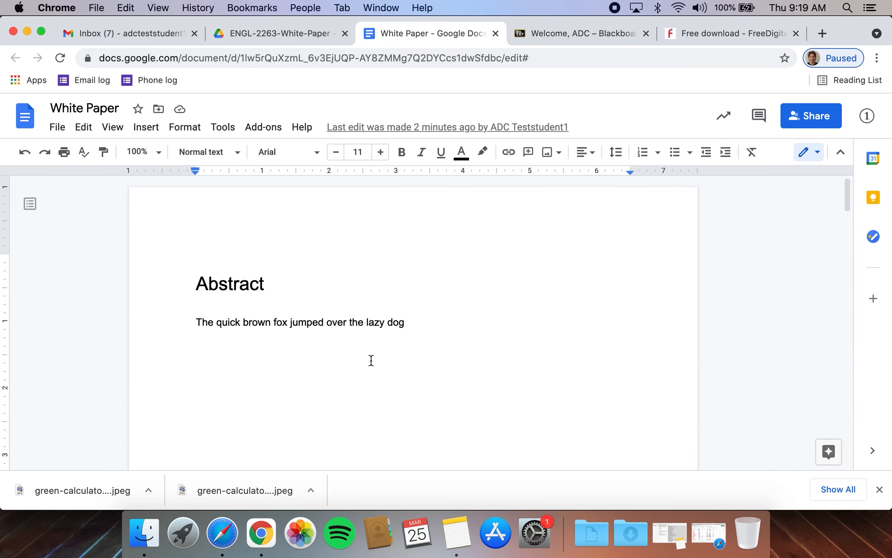
type(".")
key("Return")
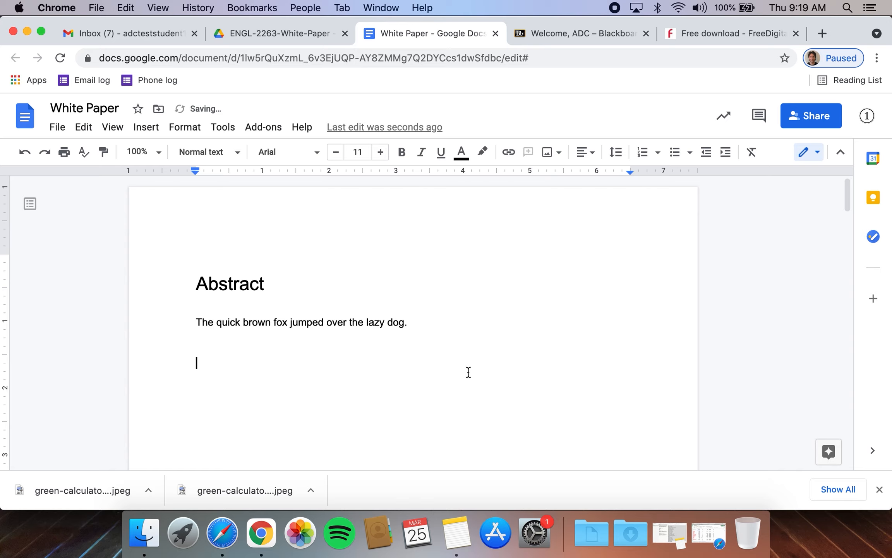
Step: Insert the image green-calculator-black-pen-10029449.jpeg from the computer's Downloads folder below the Abstract sentence
left_click(151, 128)
mouse_move(157, 158)
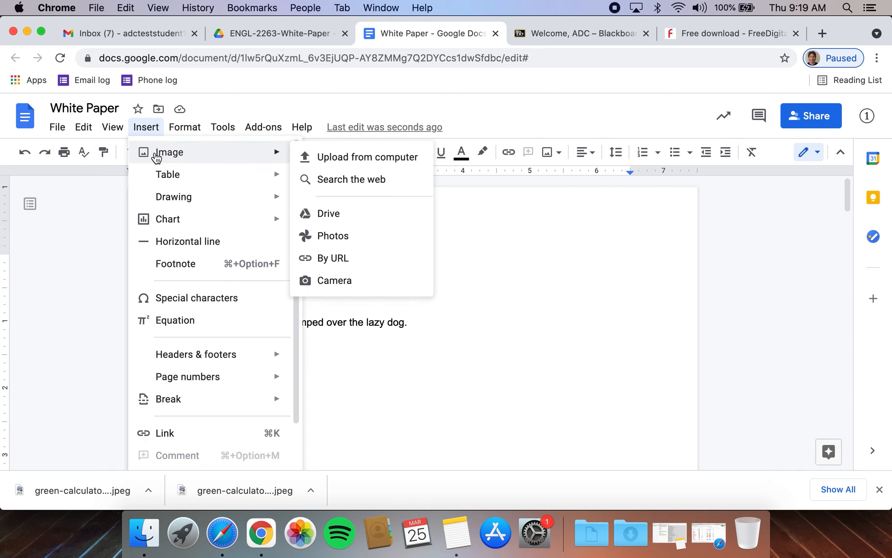
left_click(347, 159)
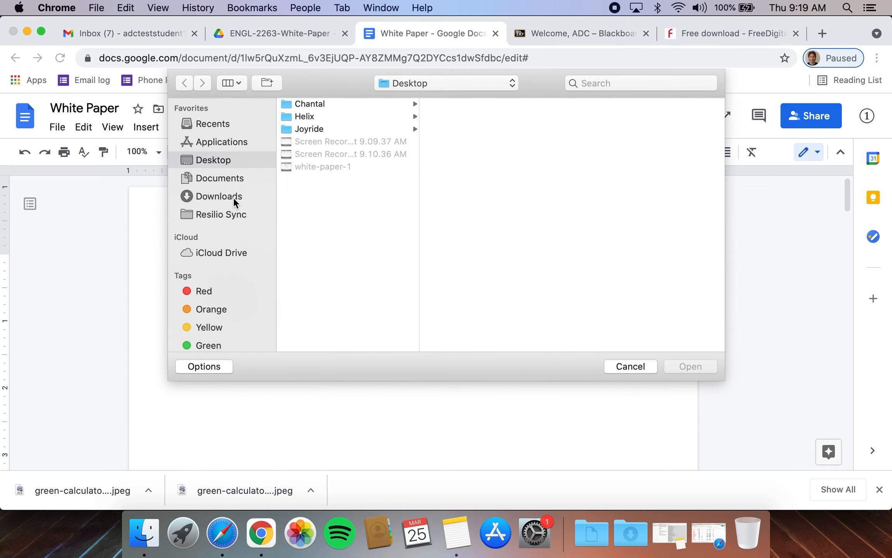
left_click(234, 197)
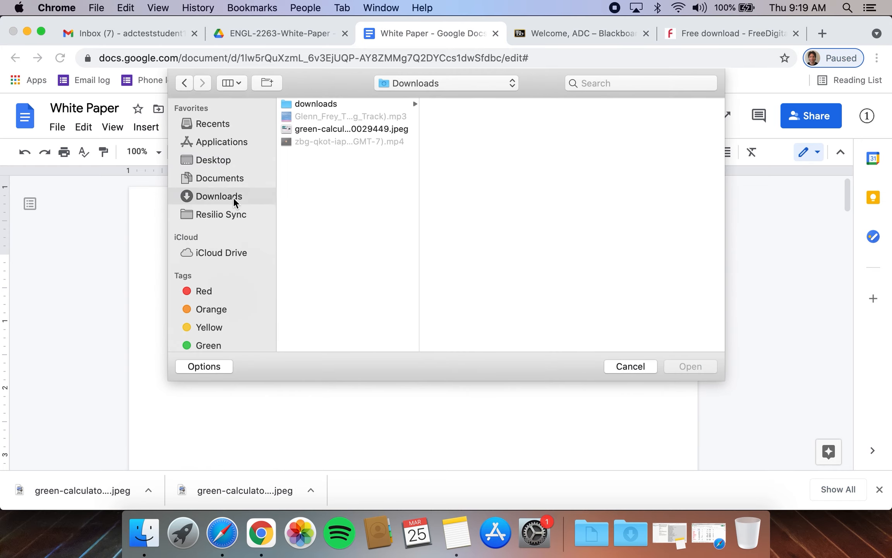
left_click(336, 129)
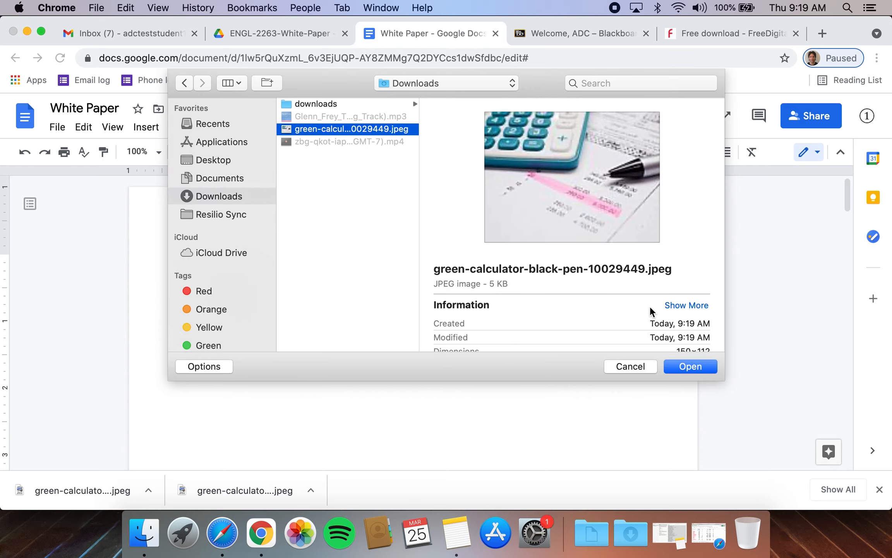
left_click(700, 369)
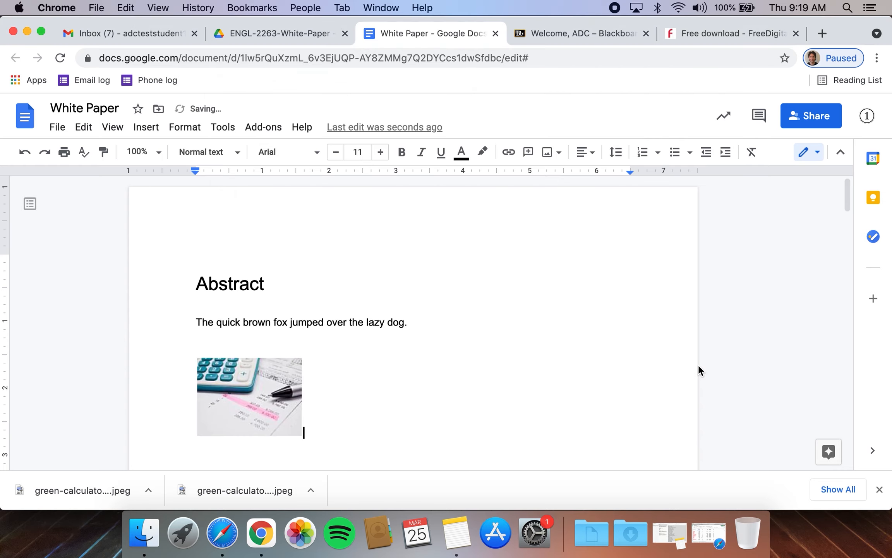
Step: Enlarge the calculator image below the Abstract sentence proportionally to about 2.2 inches wide
scroll(558, 354, "down", 3)
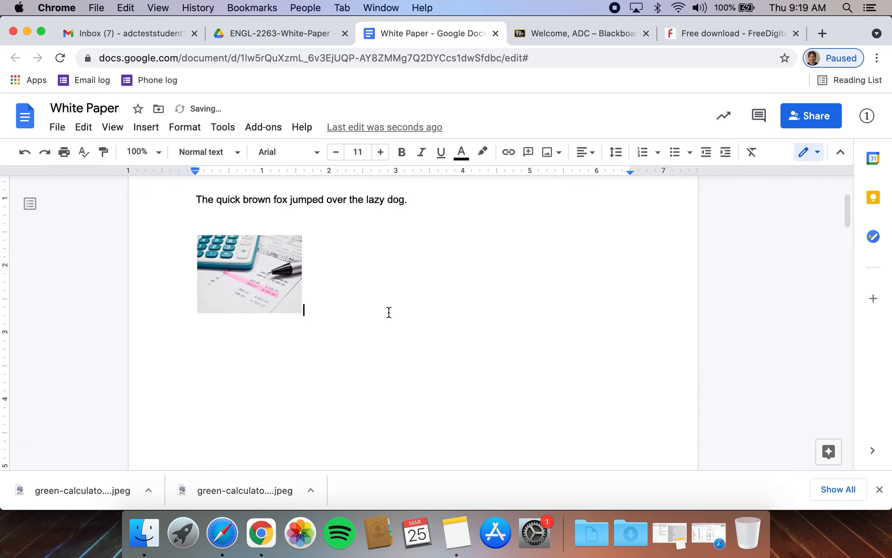
left_click(291, 287)
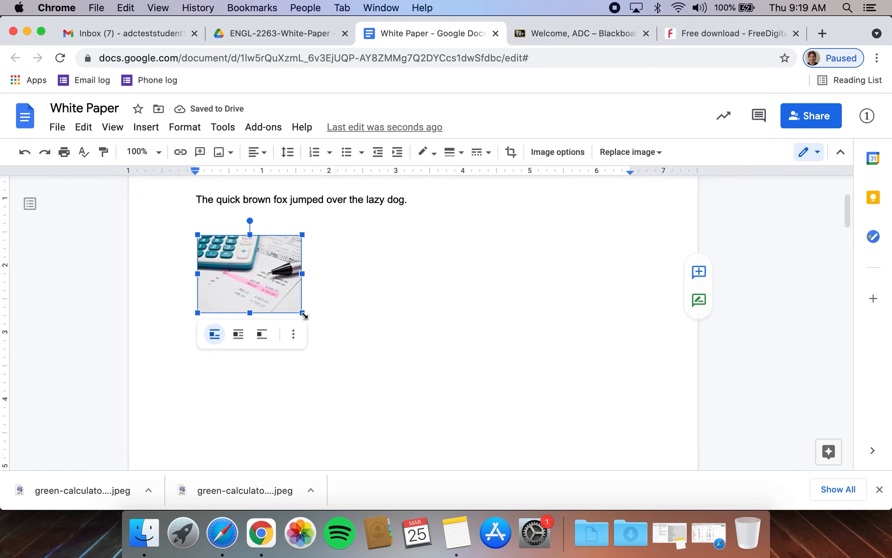
left_click_drag(304, 313, 342, 341)
left_click(403, 312)
scroll(403, 312, "down", 2)
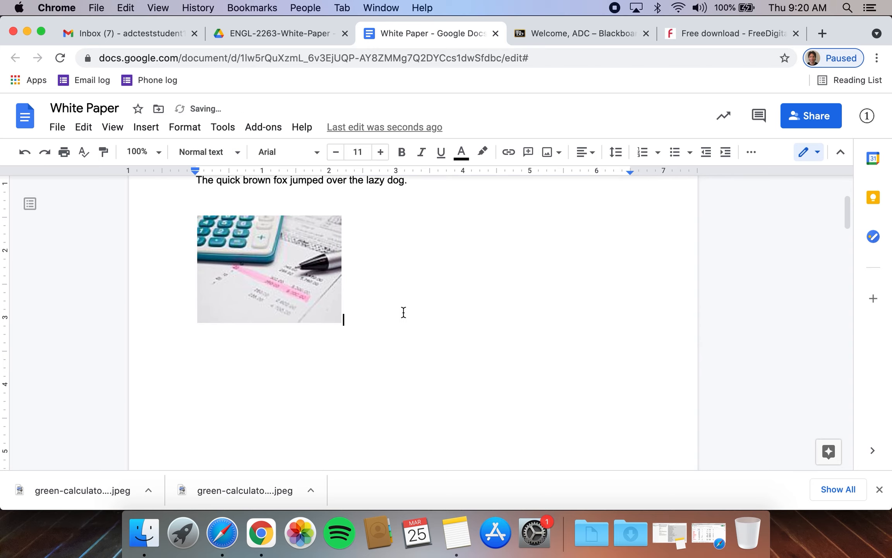
Step: Add a new line below the calculator image and begin its citation with an opening parenthesis
scroll(404, 312, "up", 1)
key("Return")
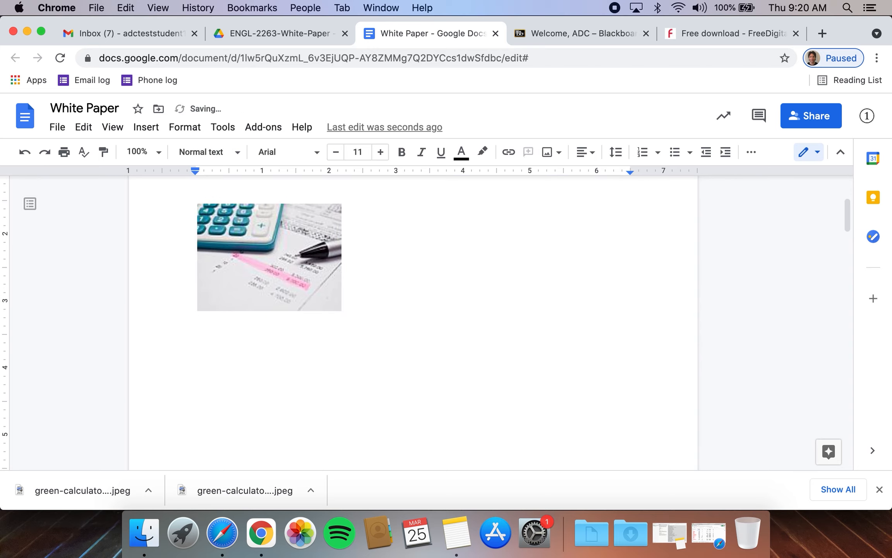
scroll(395, 285, "up", 4)
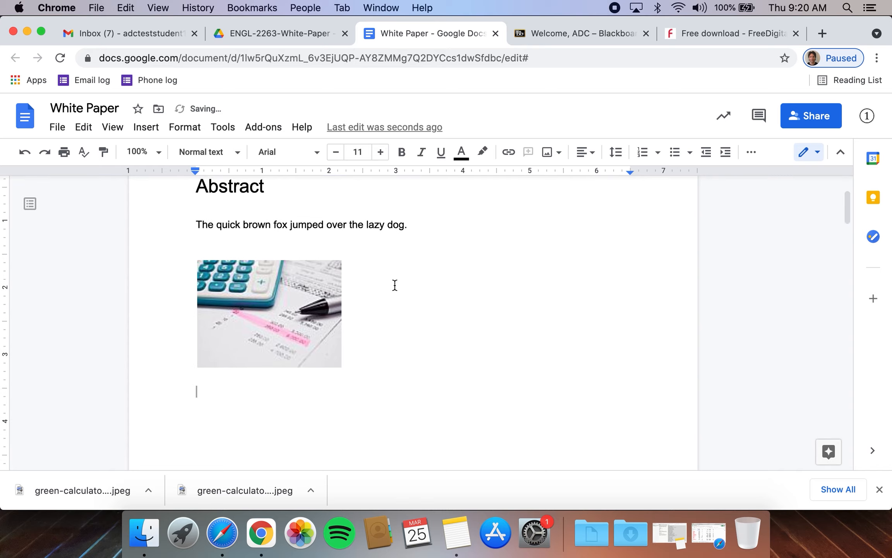
scroll(394, 285, "down", 2)
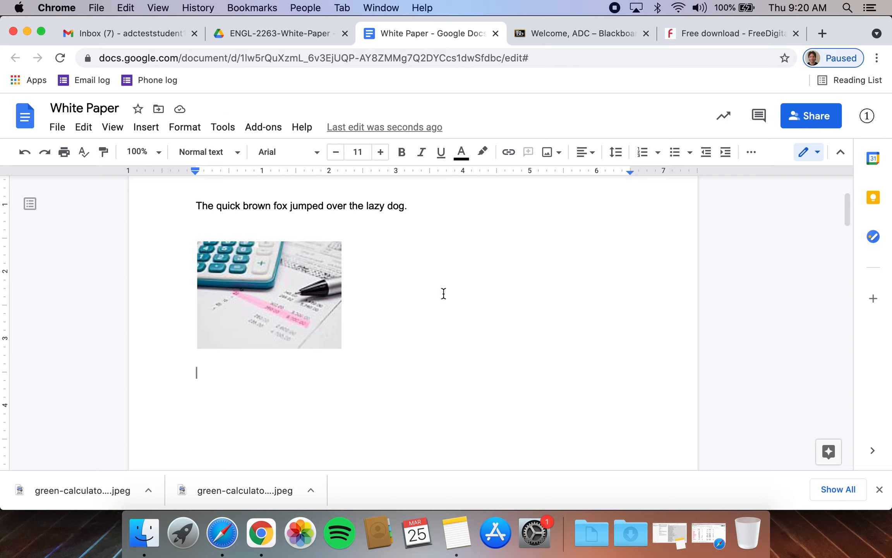
type("(")
Step: Go back to the Green Calculator Black Pen photo page on FreeDigitalPhotos.net and open the photographer's portfolio to check the credit
left_click(699, 34)
scroll(548, 245, "up", 2)
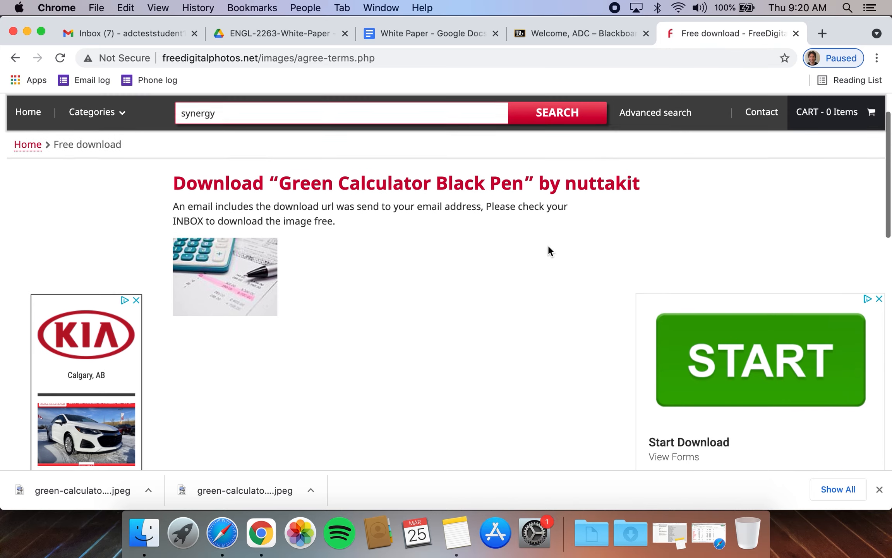
scroll(548, 245, "up", 2)
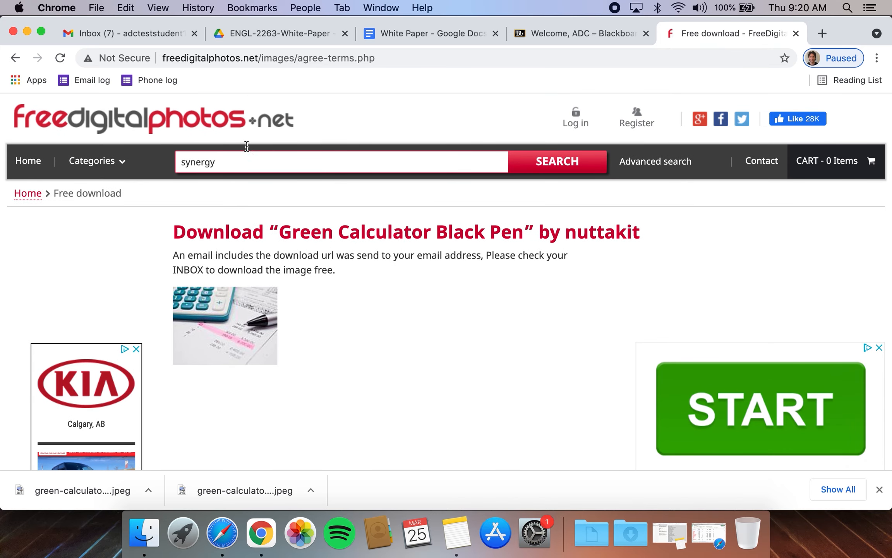
left_click(16, 58)
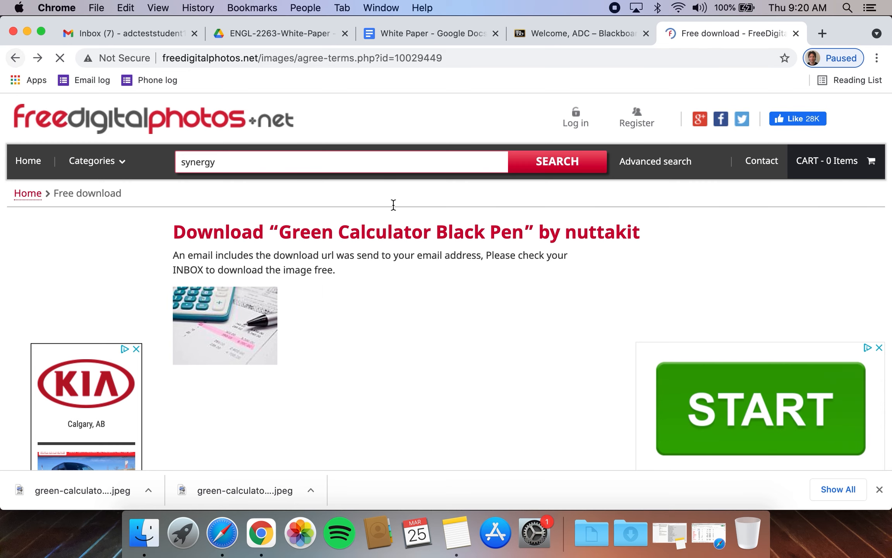
scroll(590, 270, "up", 3)
scroll(590, 270, "up", 2)
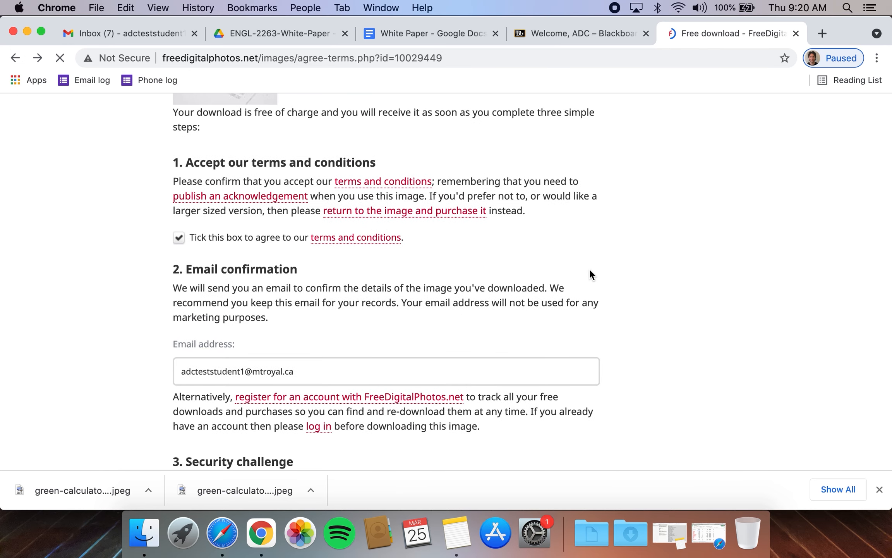
scroll(590, 271, "up", 5)
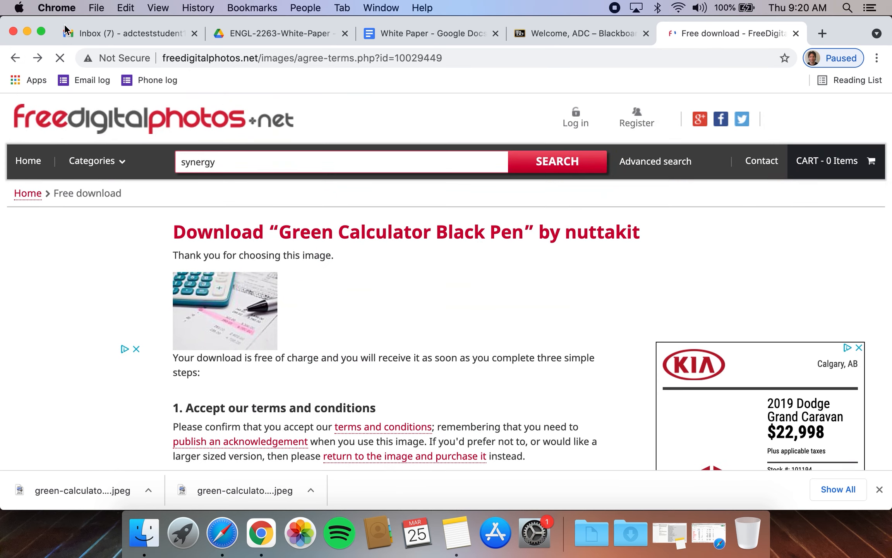
left_click(15, 58)
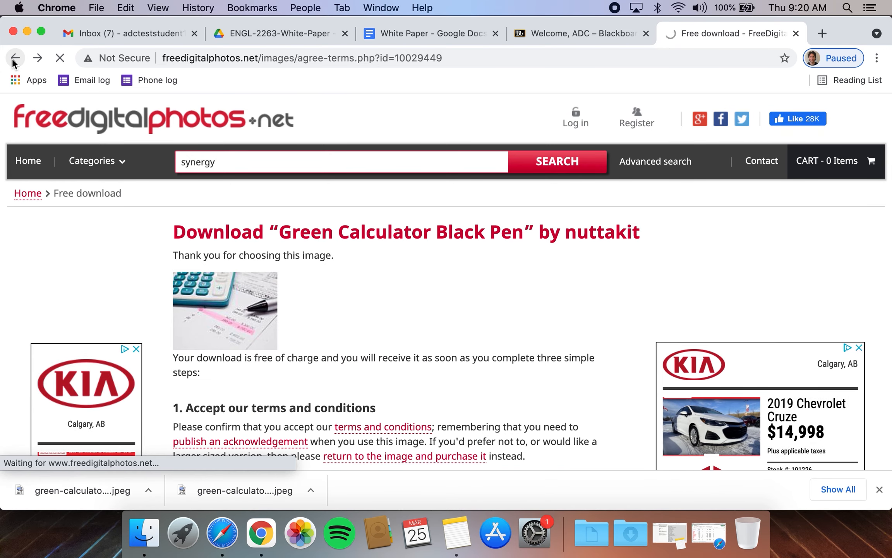
mouse_move(97, 160)
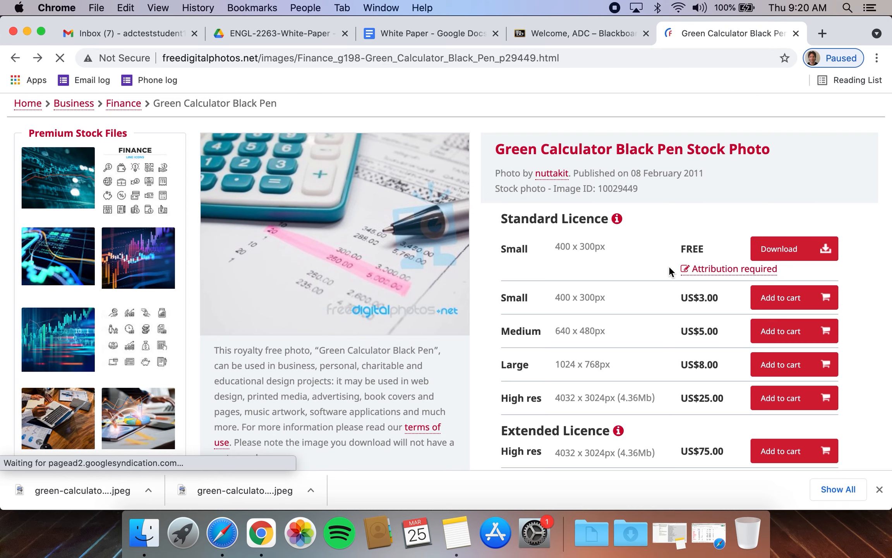
left_click(553, 174)
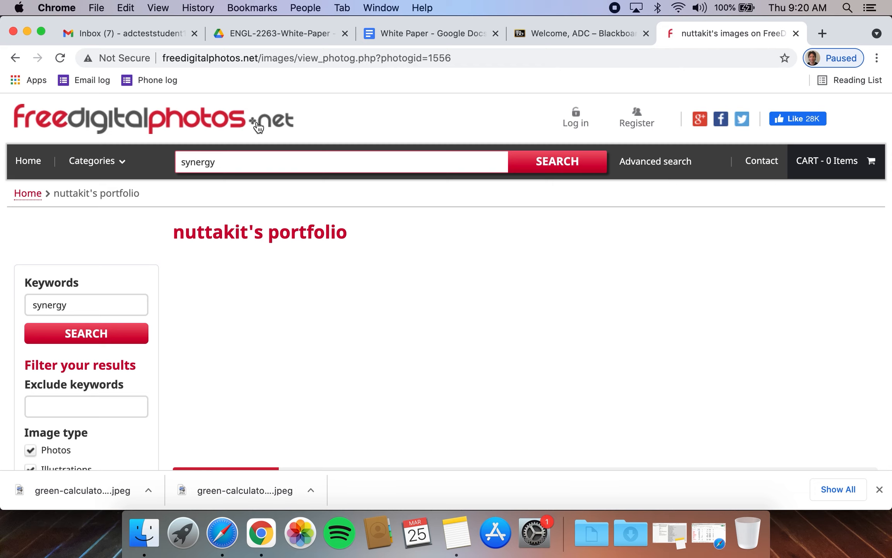
Step: Return to the White Paper and enter the photographer's name followed by a comma in the image citation
left_click(406, 35)
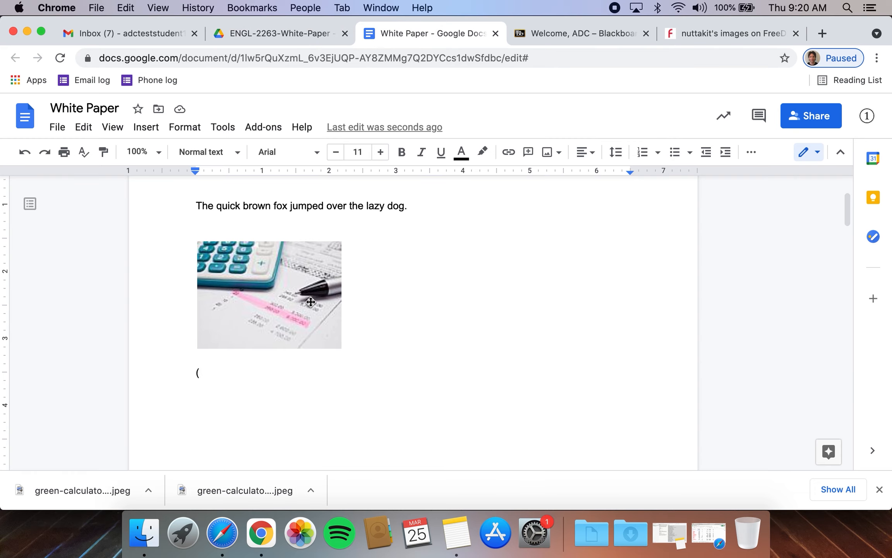
type("Nuttakit")
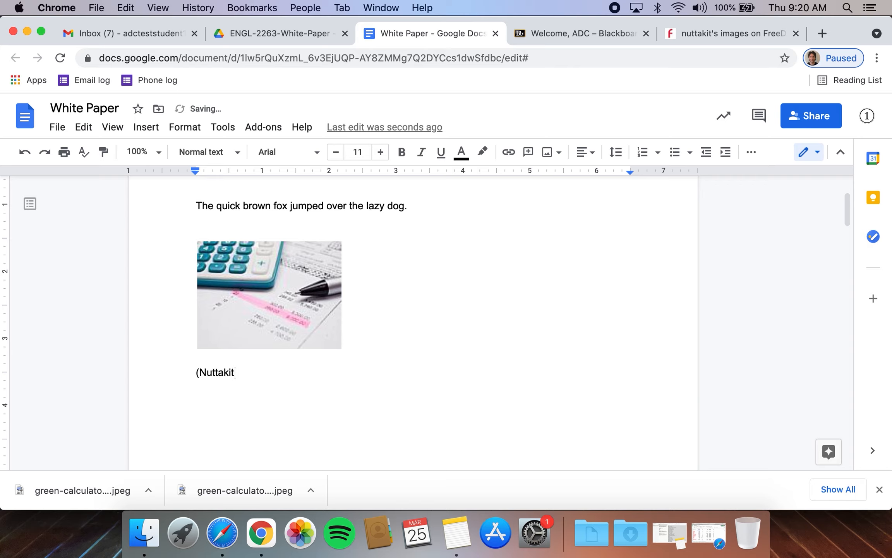
type(",")
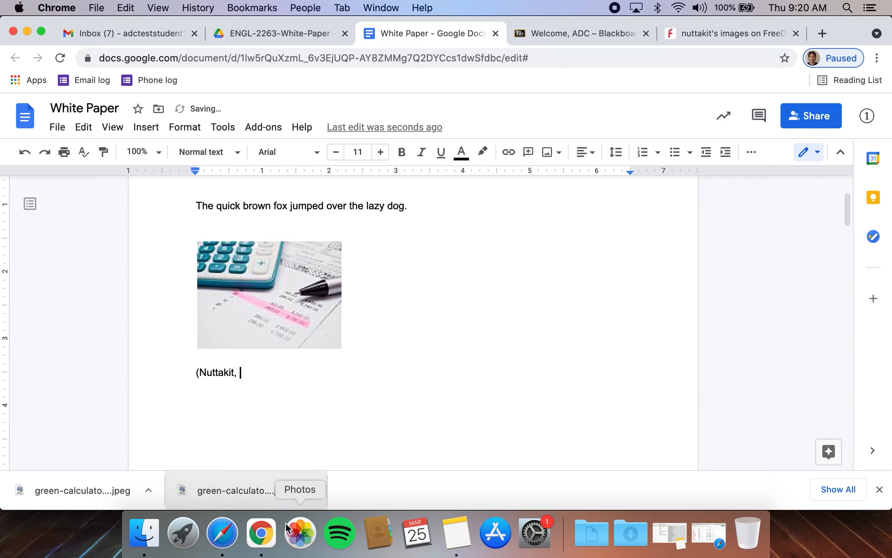
Step: Copy the title "Green Calculator Black Pen Stock Photo" from the photo page into the citation without formatting, ending it with a period
left_click(699, 33)
left_click(15, 58)
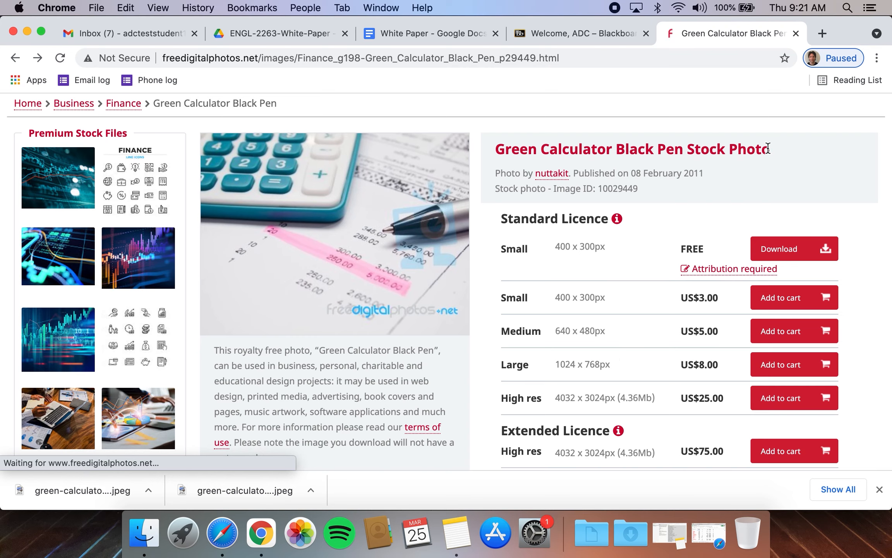
left_click_drag(770, 148, 498, 151)
key("super+c")
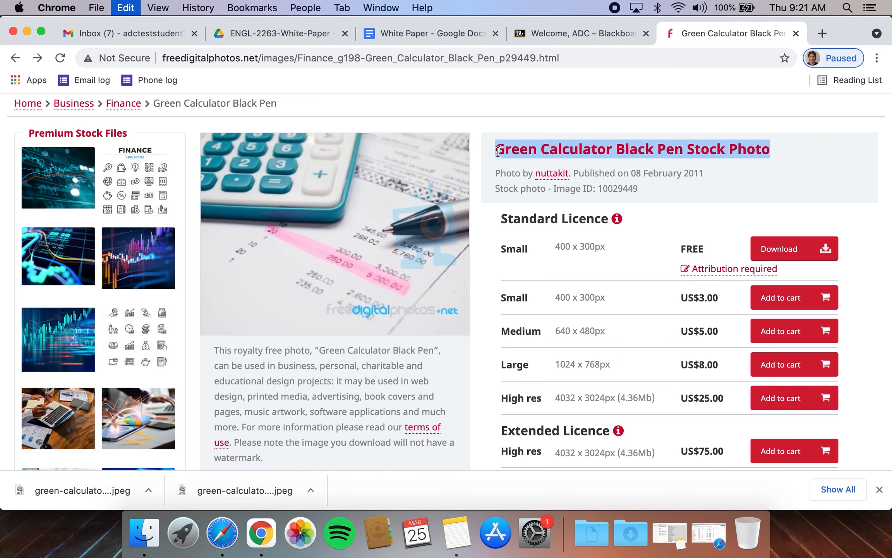
left_click(434, 40)
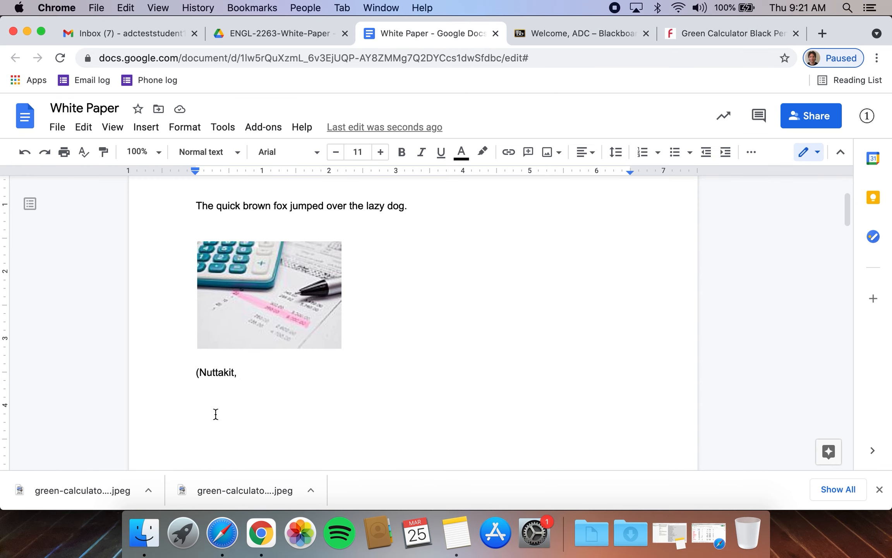
left_click(244, 374)
right_click(244, 374)
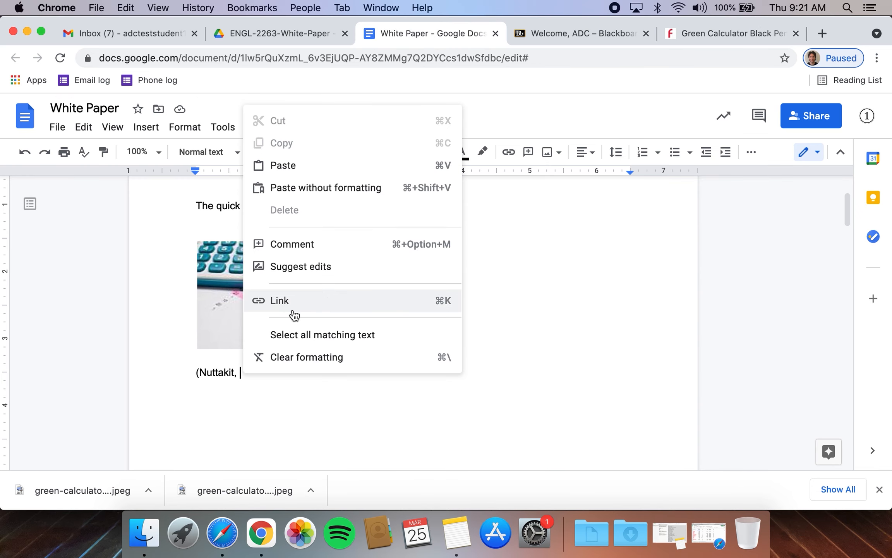
left_click(325, 190)
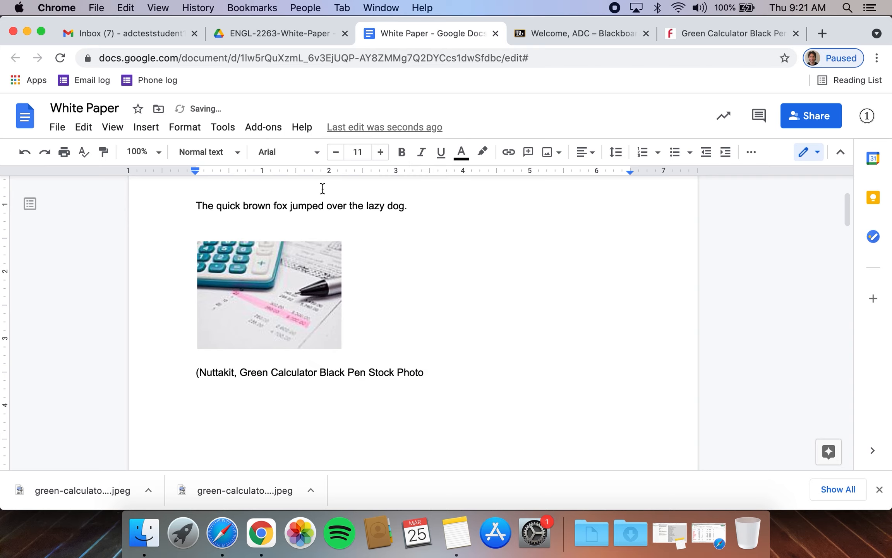
type(".")
Step: Check the website's name on the photo page and add "FreeDigitalPhotos.net," to the citation after the title
left_click(717, 34)
scroll(474, 217, "up", 3)
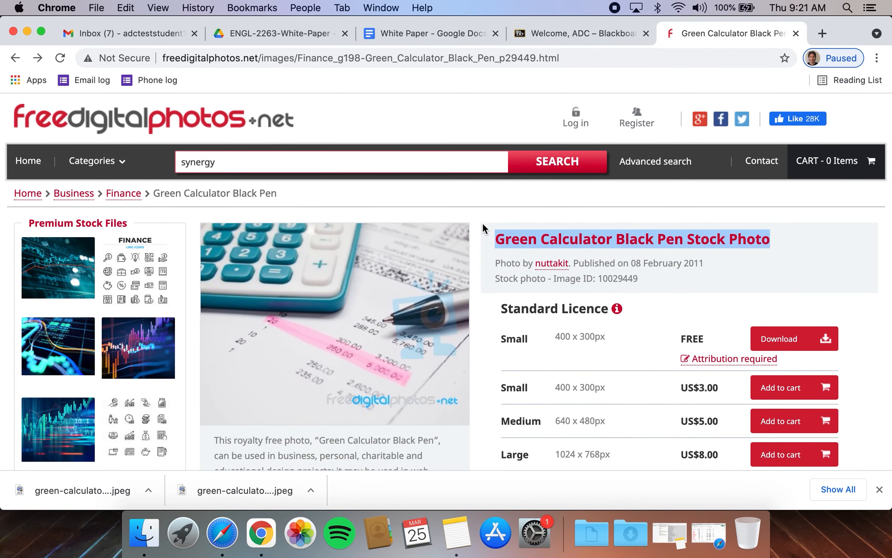
left_click(393, 34)
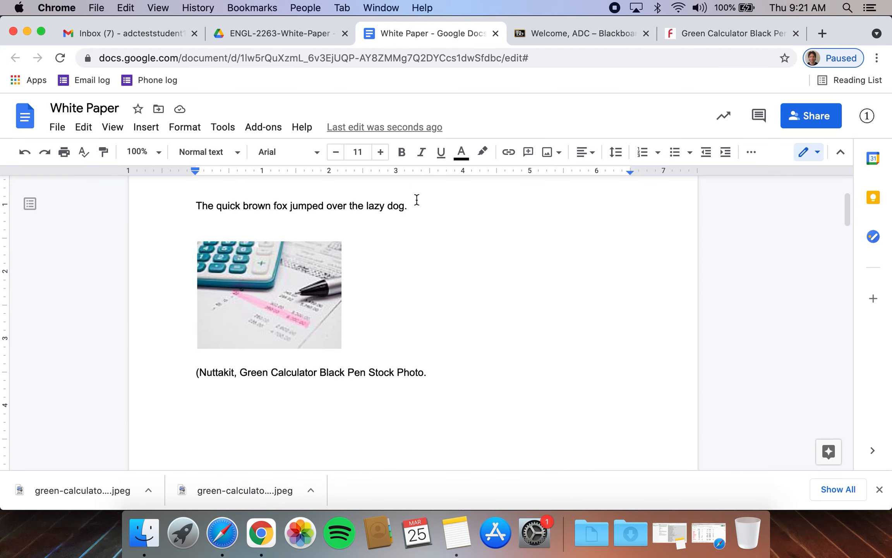
type("FreeDi")
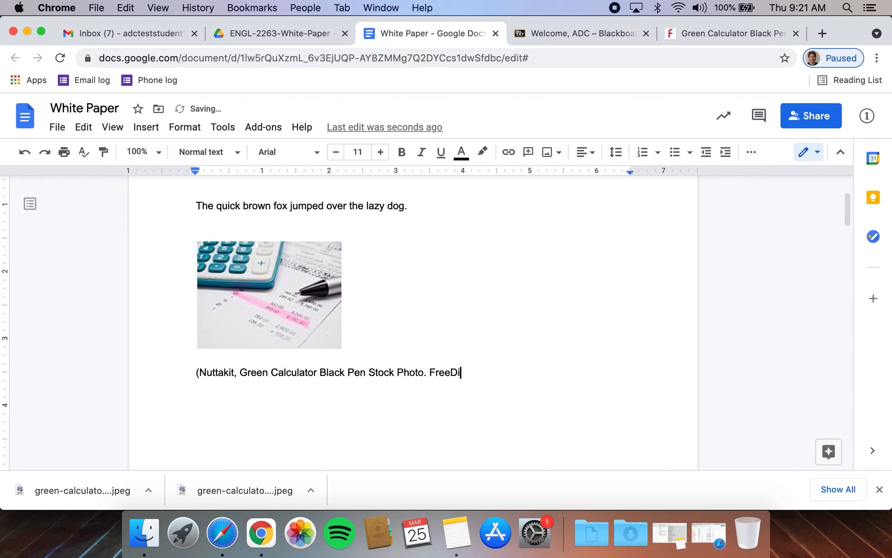
type("gitalPhoto")
key("BackSpace")
key("BackSpace")
type("otos.net")
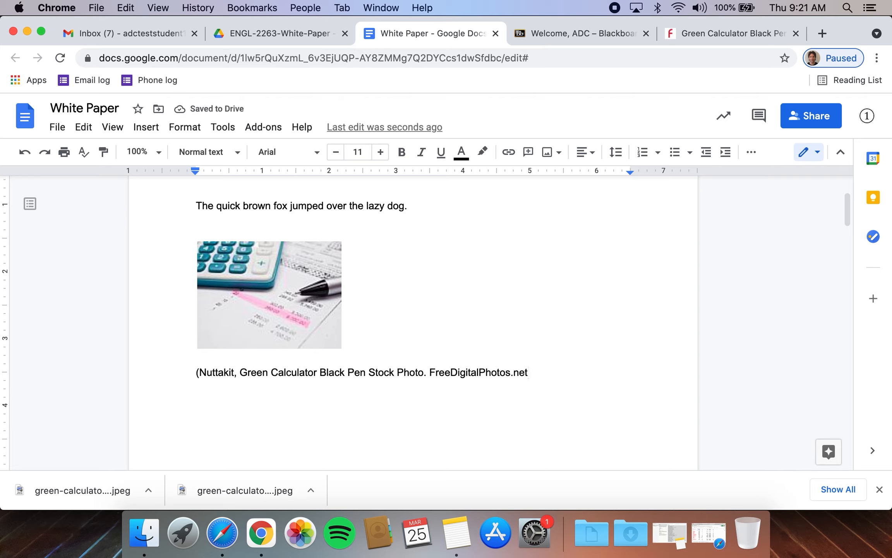
type(",")
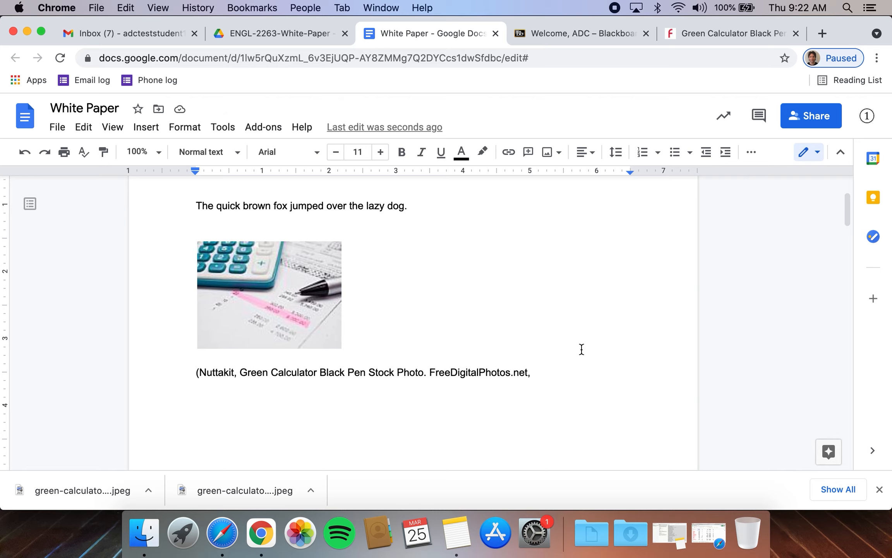
type("https://www.freedigita")
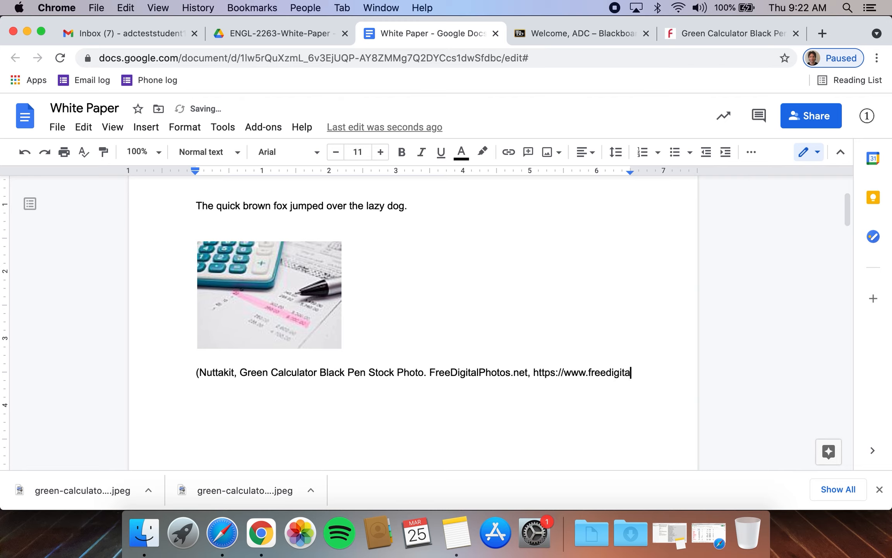
type("lphotos.net")
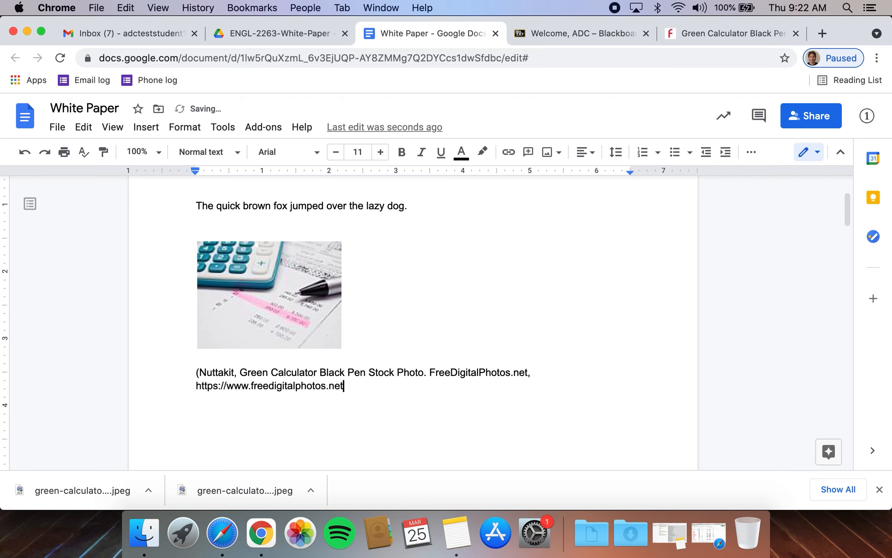
type(", ")
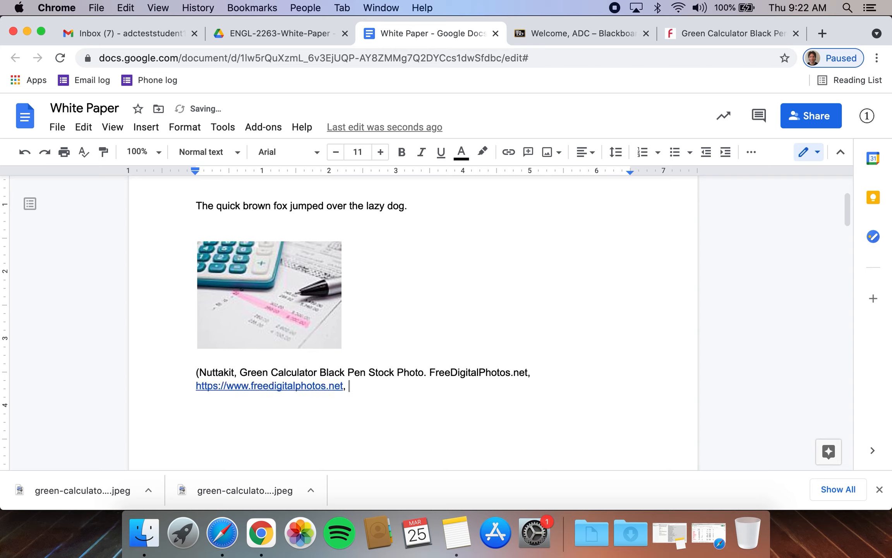
type("March 25, 2021")
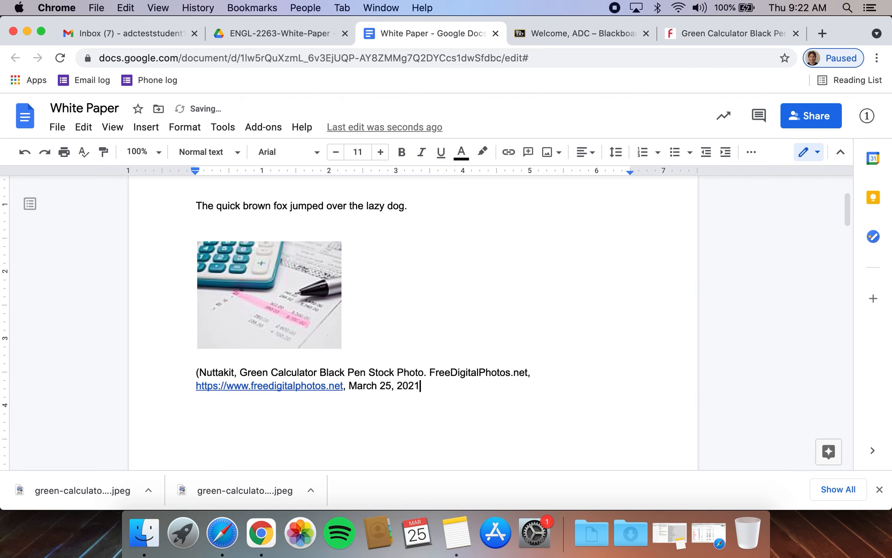
type(")")
Step: Reduce the font size of the whole image citation to 8
left_click_drag(425, 386, 198, 374)
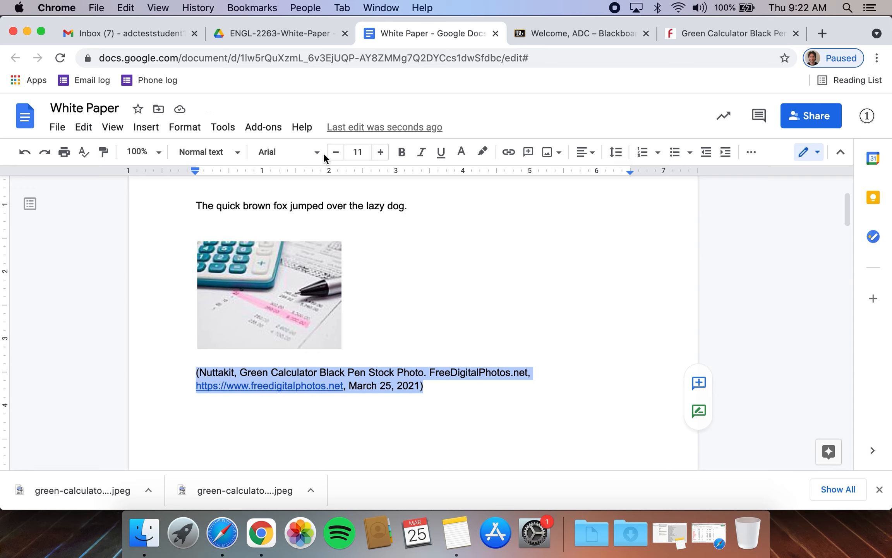
left_click(337, 153)
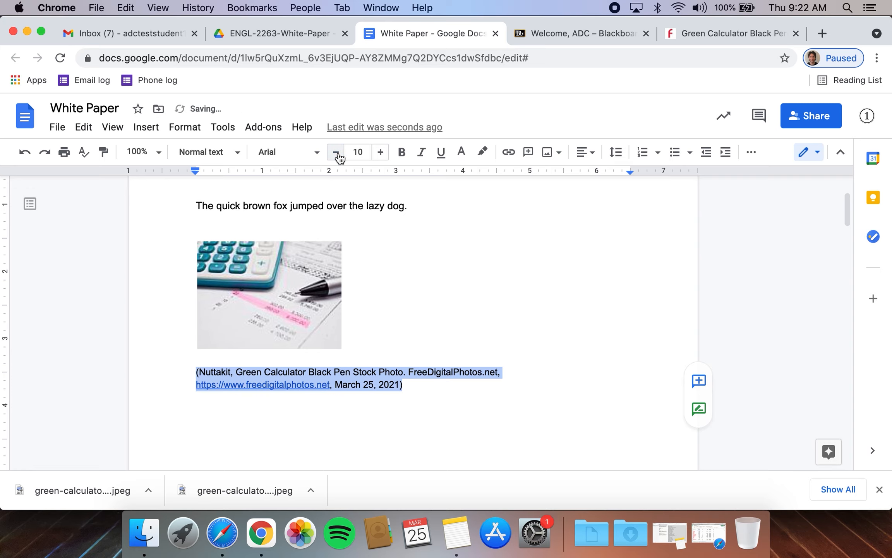
left_click(337, 153)
left_click(337, 153)
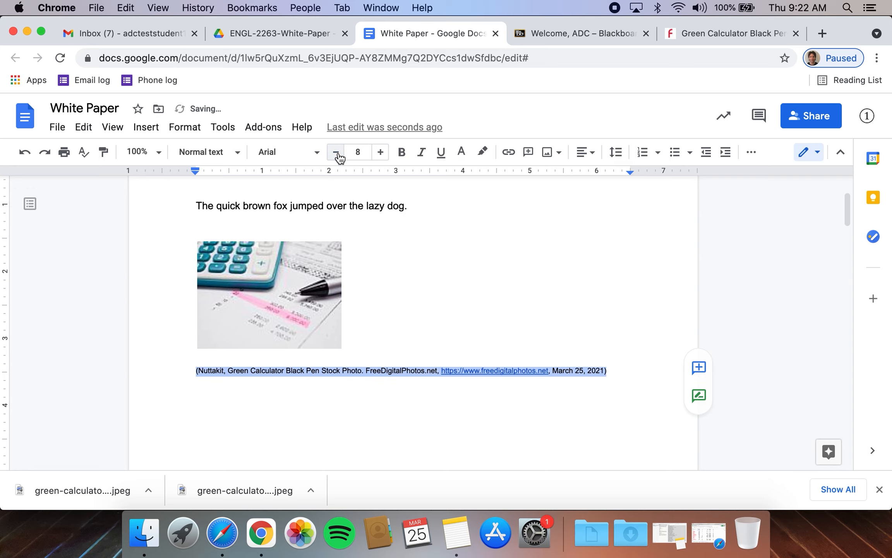
left_click(283, 366)
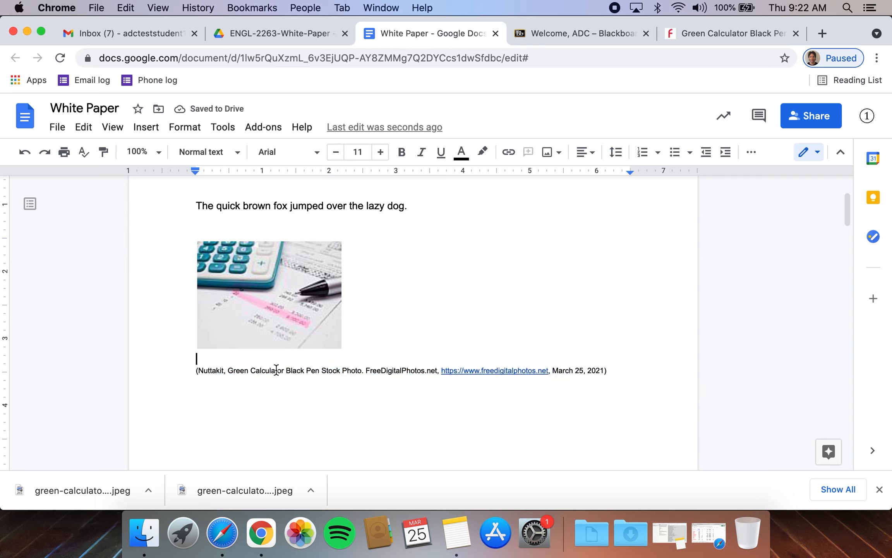
Step: Remove the blank line above the image citation and break the citation into three lines, after "Stock Photo." and after the web address
key("BackSpace")
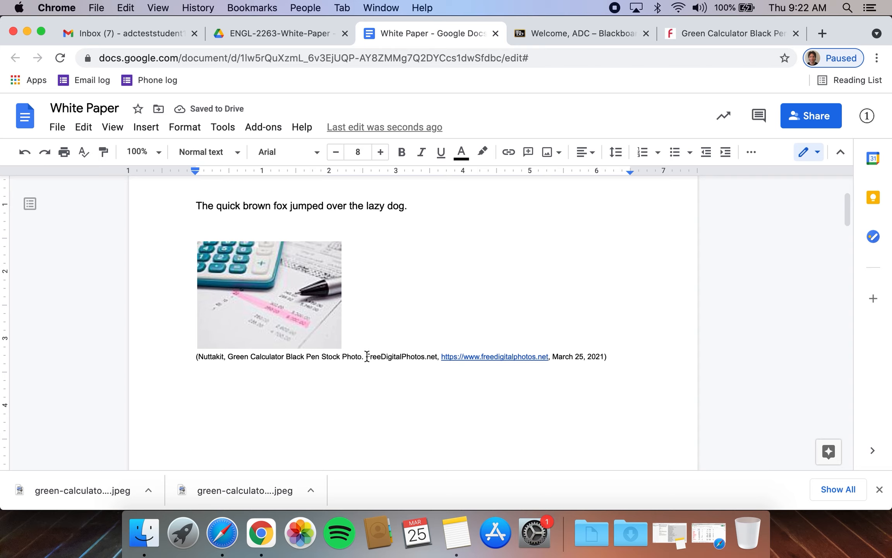
left_click(367, 356)
key("Return")
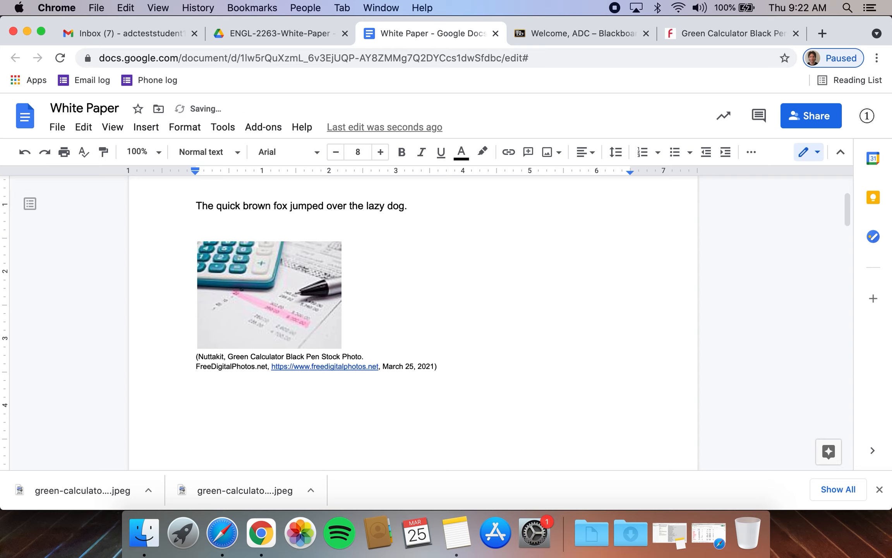
left_click(383, 366)
key("Return")
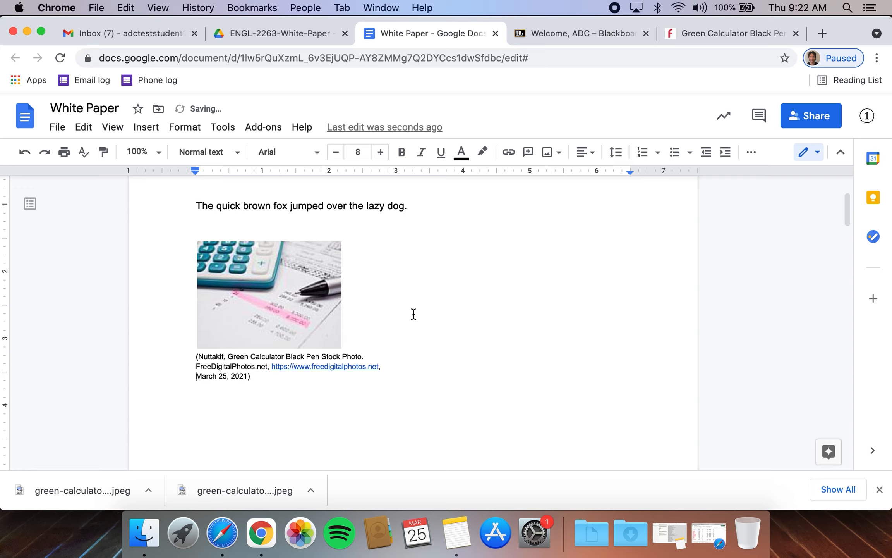
scroll(413, 314, "up", 2)
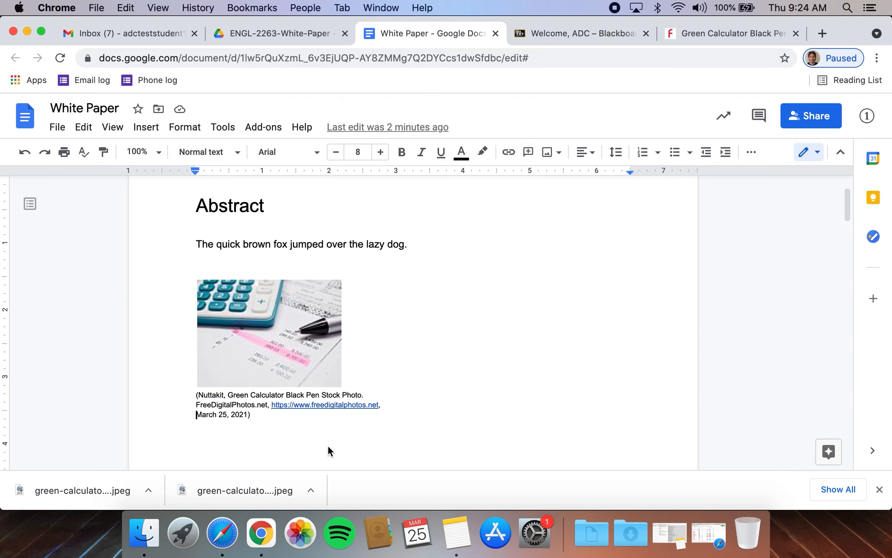
Step: Switch to the second open White Paper window and delete the blank lines above the Problem Statement heading
right_click(261, 533)
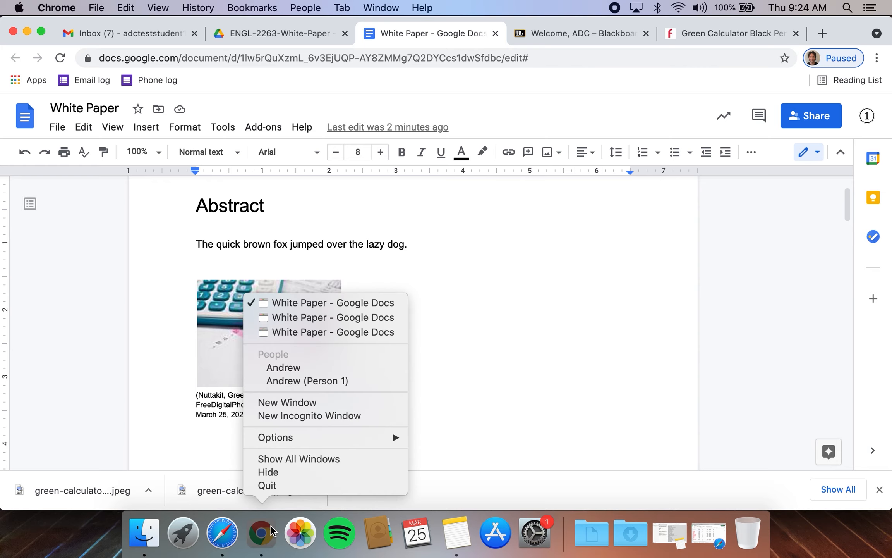
left_click(327, 317)
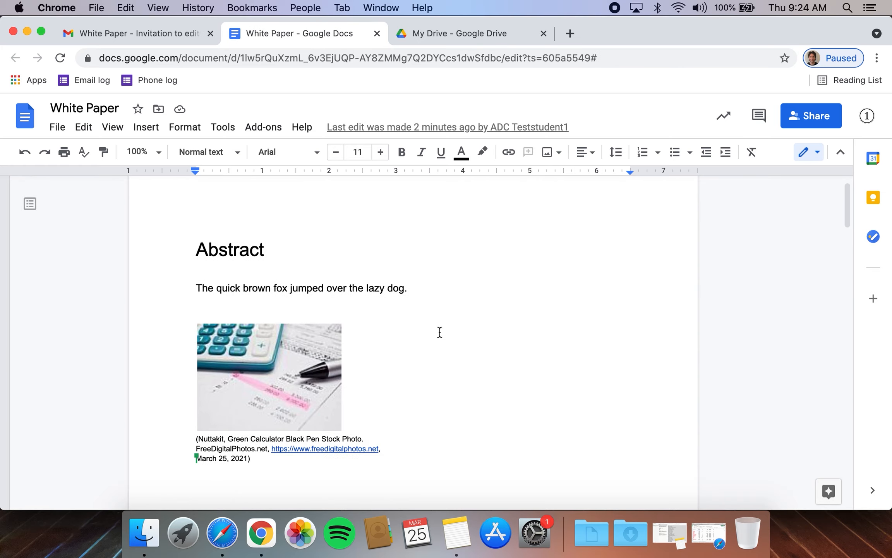
scroll(440, 332, "down", 15)
scroll(440, 332, "down", 5)
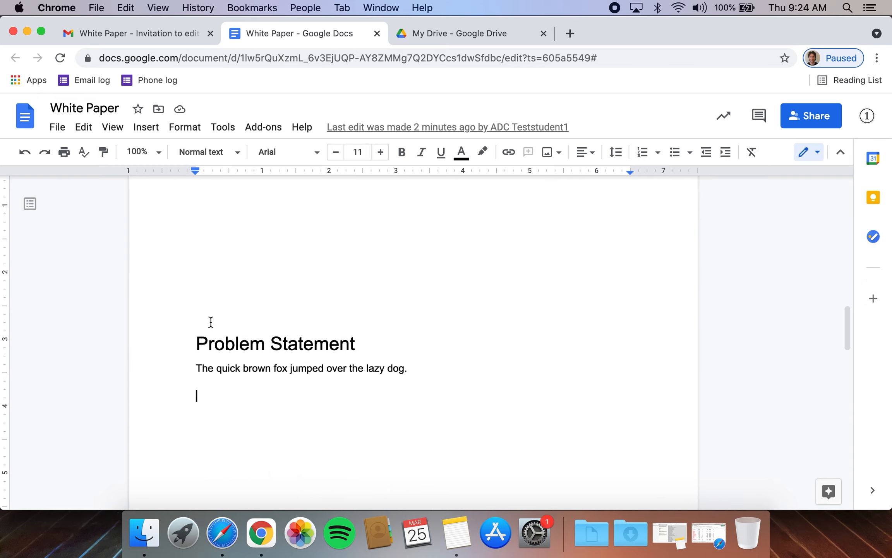
left_click(193, 343)
key("BackSpace")
key("BackSpace")
key("BackSpace")
key("BackSpace")
key("BackSpace")
key("BackSpace")
scroll(155, 387, "up", 3)
key("BackSpace")
key("BackSpace")
key("BackSpace")
key("BackSpace")
scroll(245, 324, "up", 2)
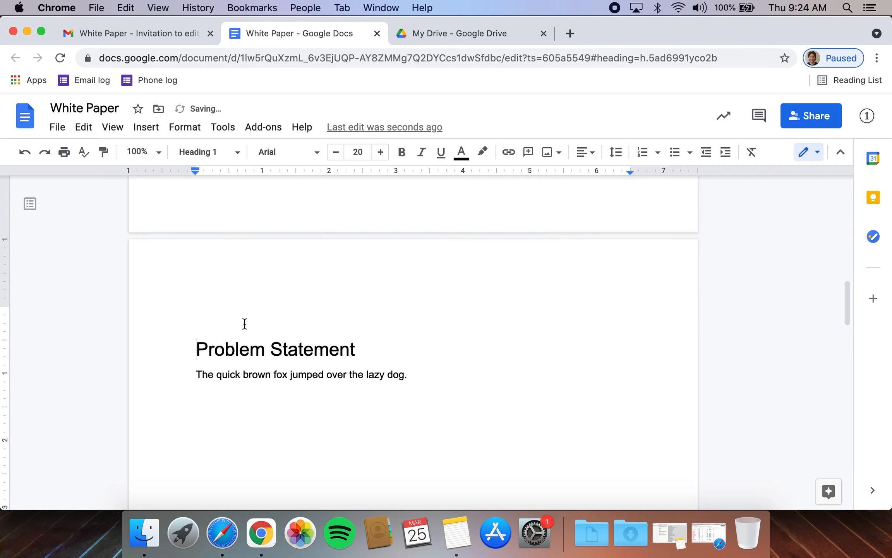
key("BackSpace")
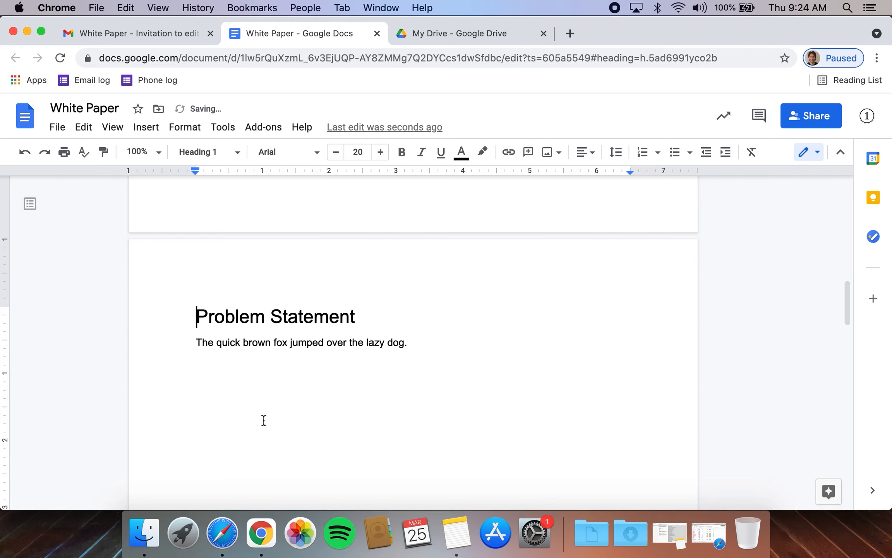
Step: Insert a new drawing below the Problem Statement text and draw a circle about 2 inches across in it
left_click(267, 382)
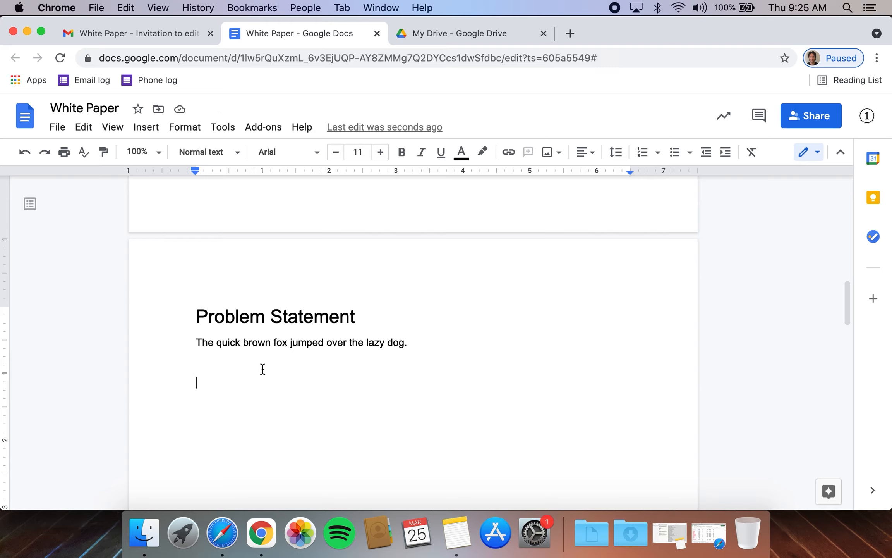
left_click(146, 128)
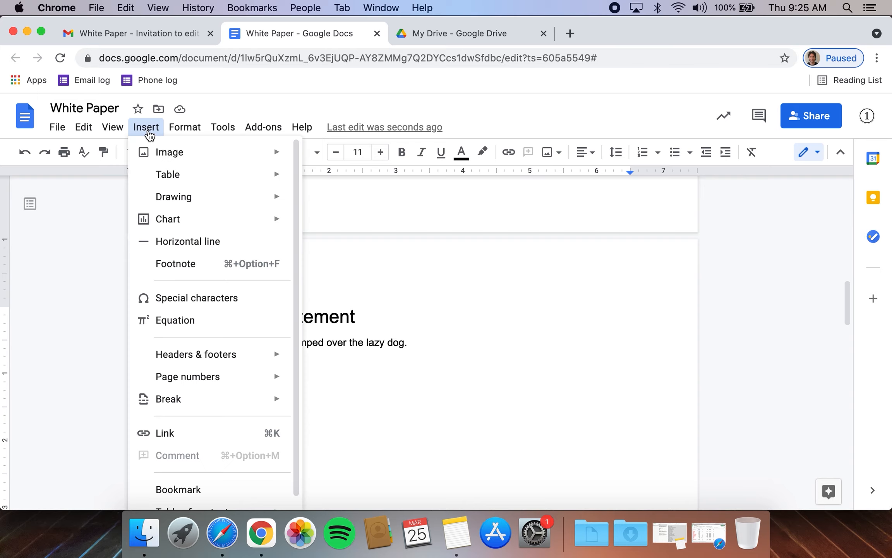
mouse_move(182, 200)
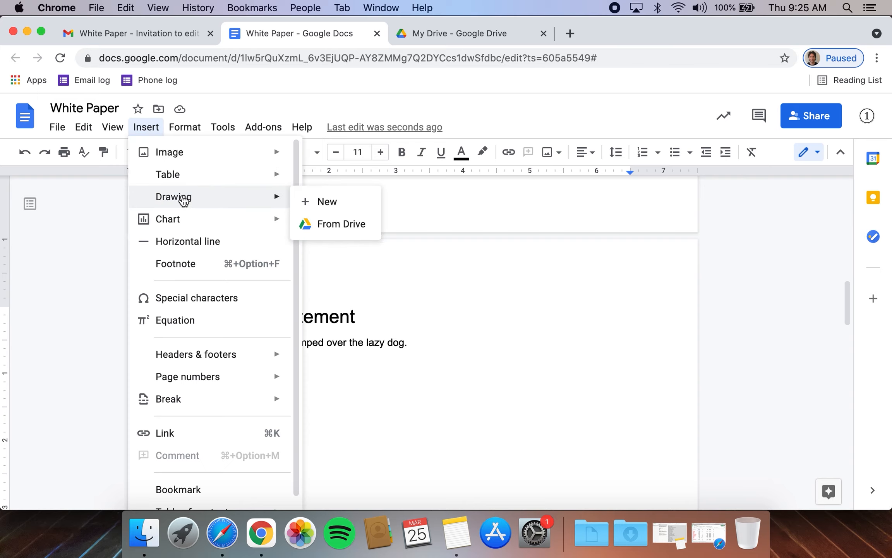
left_click(331, 202)
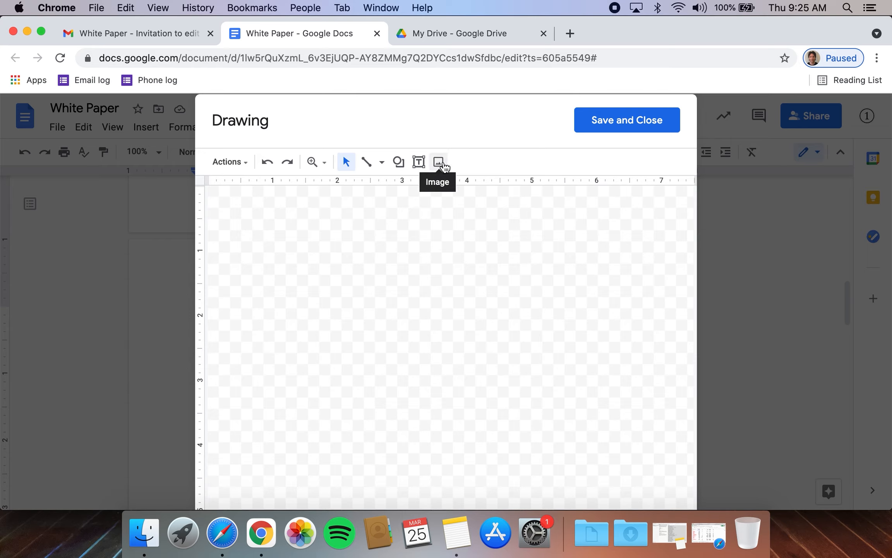
left_click(398, 163)
mouse_move(407, 186)
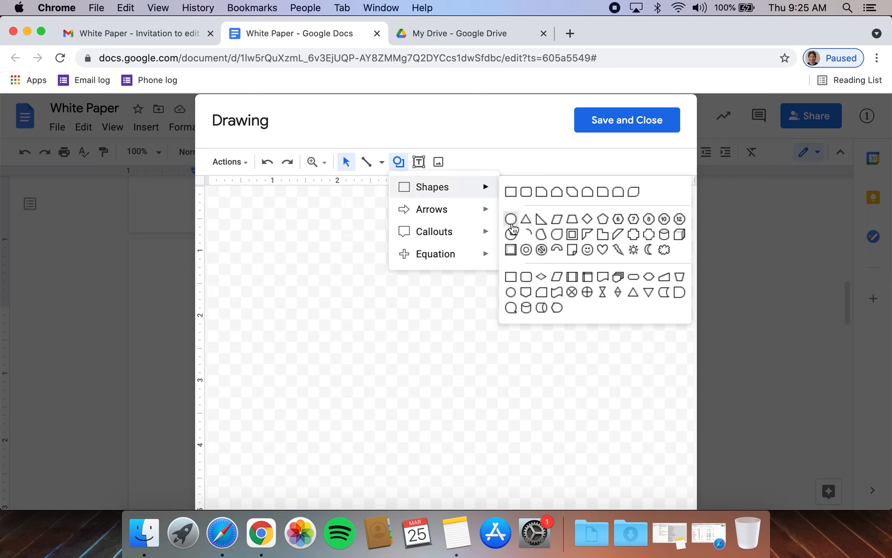
left_click(511, 219)
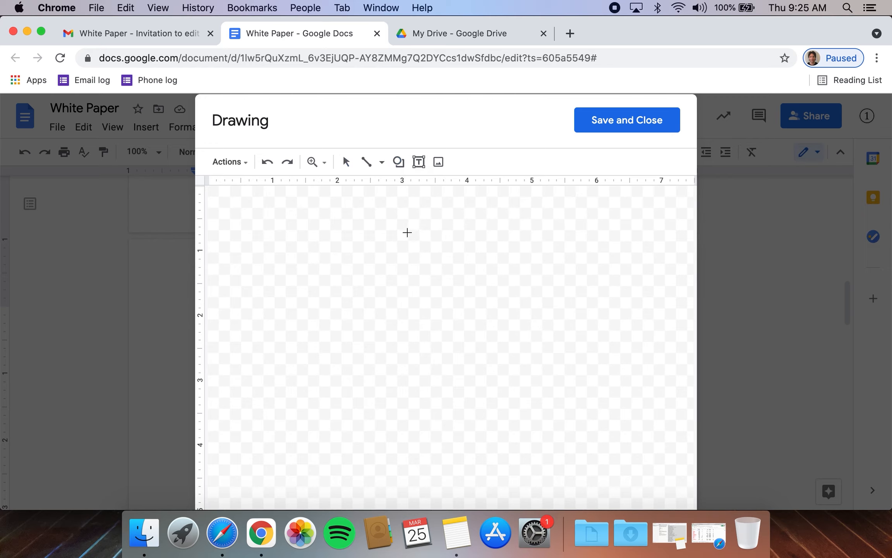
mouse_move(406, 231)
left_mouse_down()
mouse_move(530, 332)
mouse_move(544, 373)
mouse_move(601, 376)
mouse_move(546, 371)
left_mouse_up()
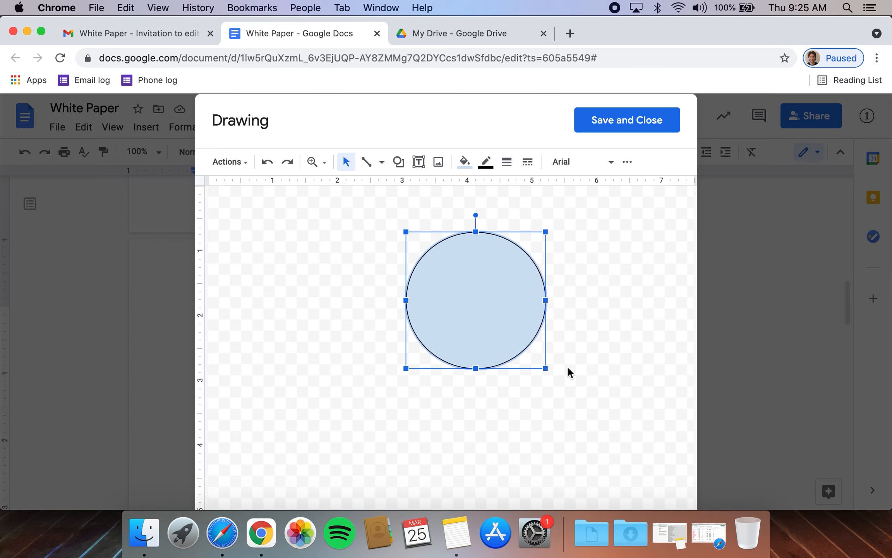
Step: Fill the circle in the drawing with solid medium gray
left_click(465, 163)
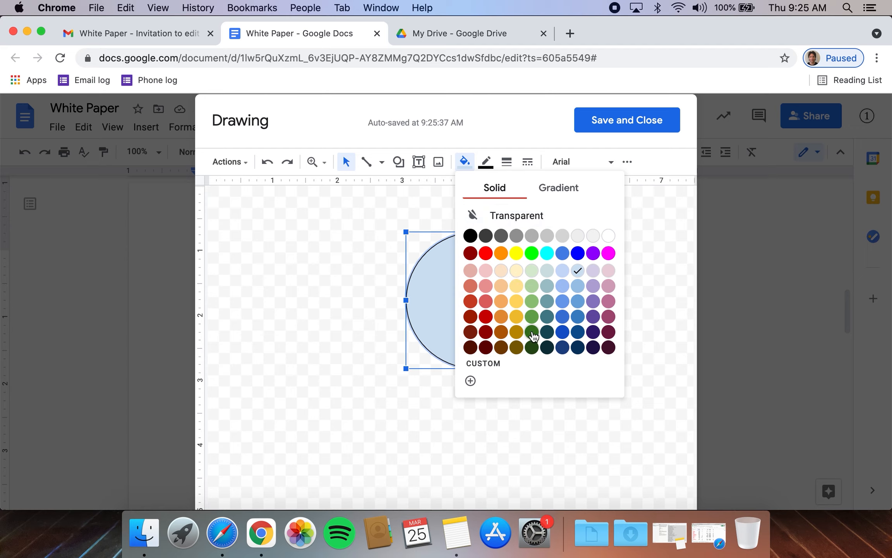
left_click(532, 235)
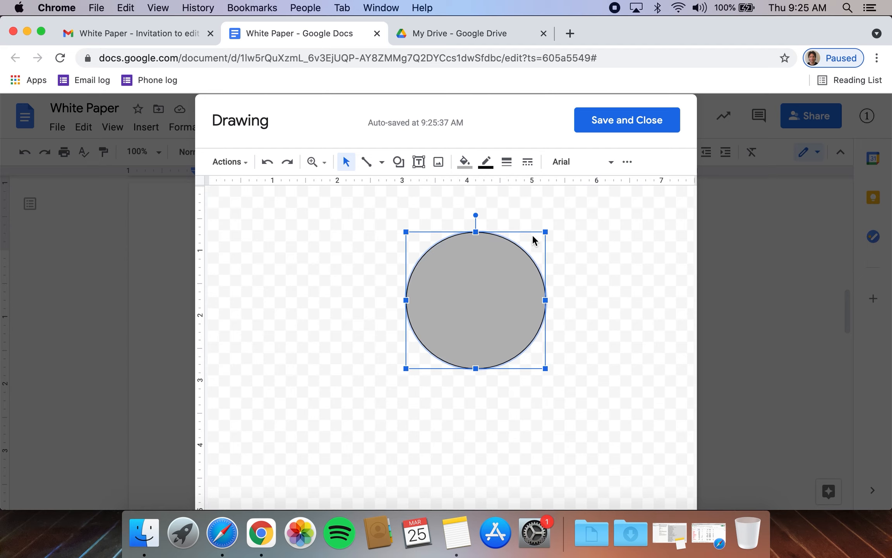
left_click(594, 270)
left_click(487, 290)
Step: Place a four-way arrow about 0.8 inch wide at the circle's center and fill it with solid red
left_click(398, 162)
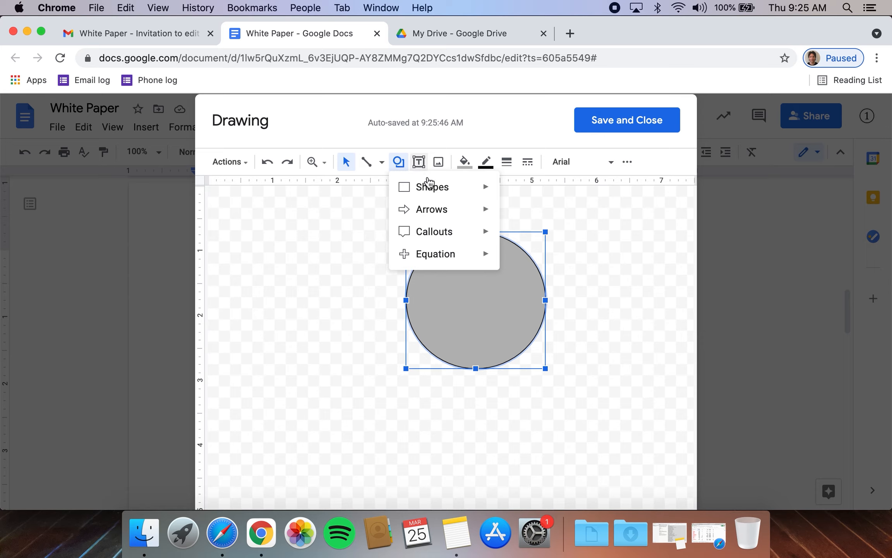
mouse_move(449, 213)
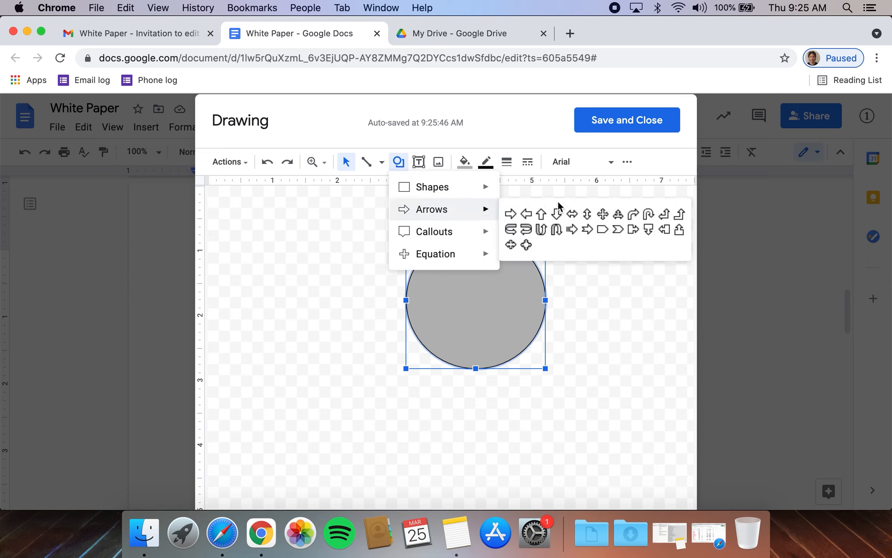
left_click(605, 215)
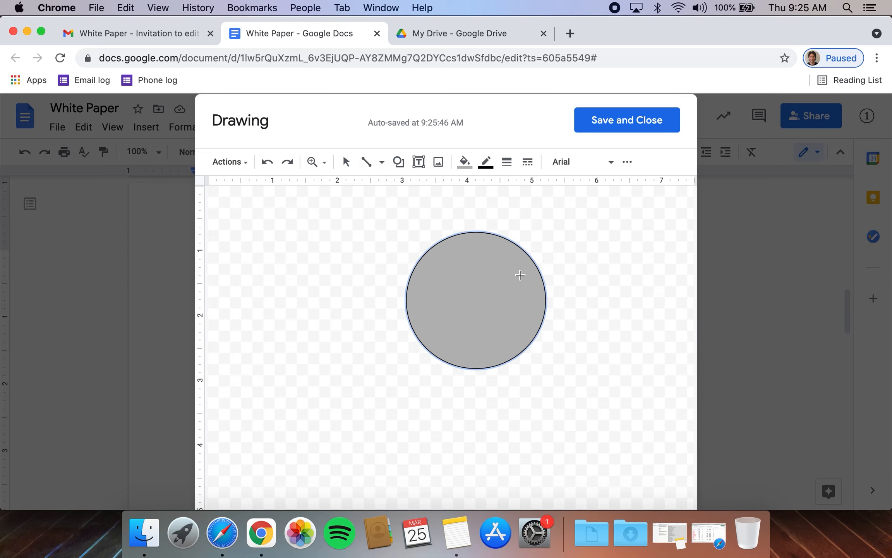
mouse_move(478, 298)
left_mouse_down()
mouse_move(508, 324)
mouse_move(493, 326)
mouse_move(506, 329)
mouse_move(474, 302)
mouse_move(484, 301)
left_mouse_up()
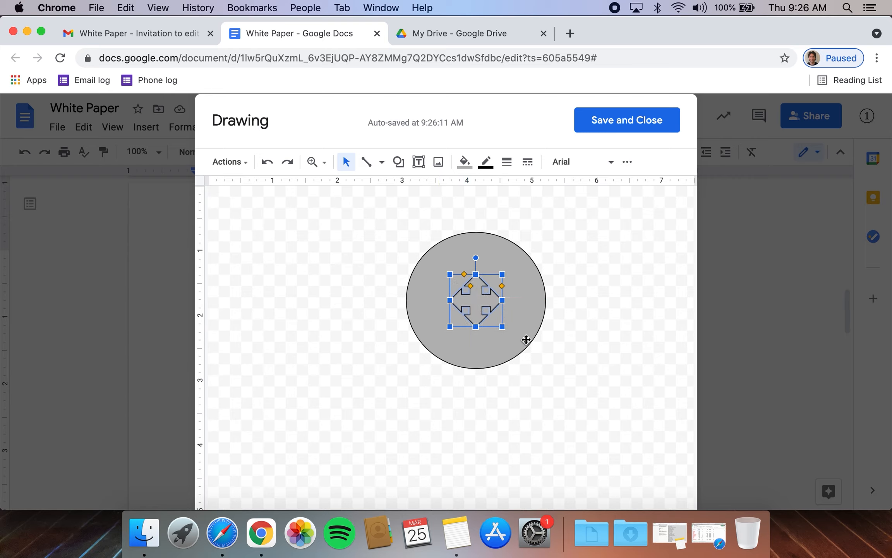
left_click(465, 161)
left_click(485, 256)
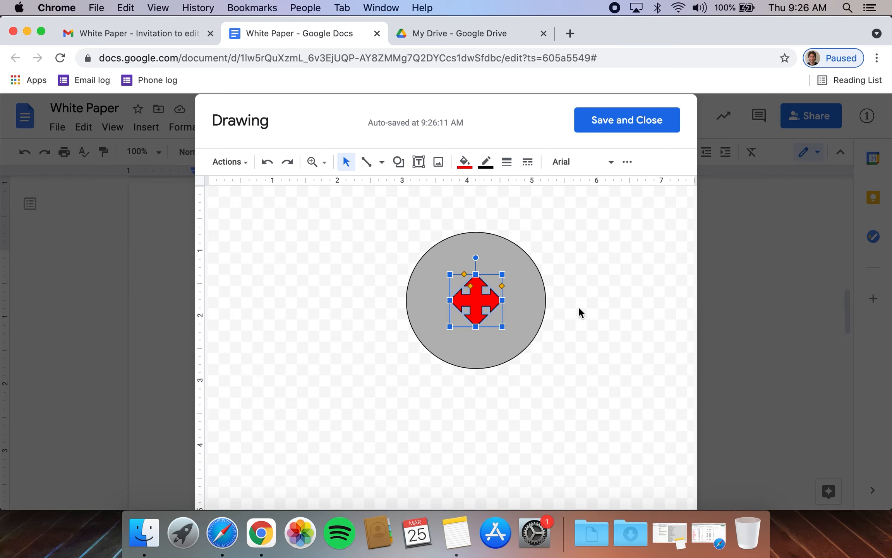
left_click(609, 298)
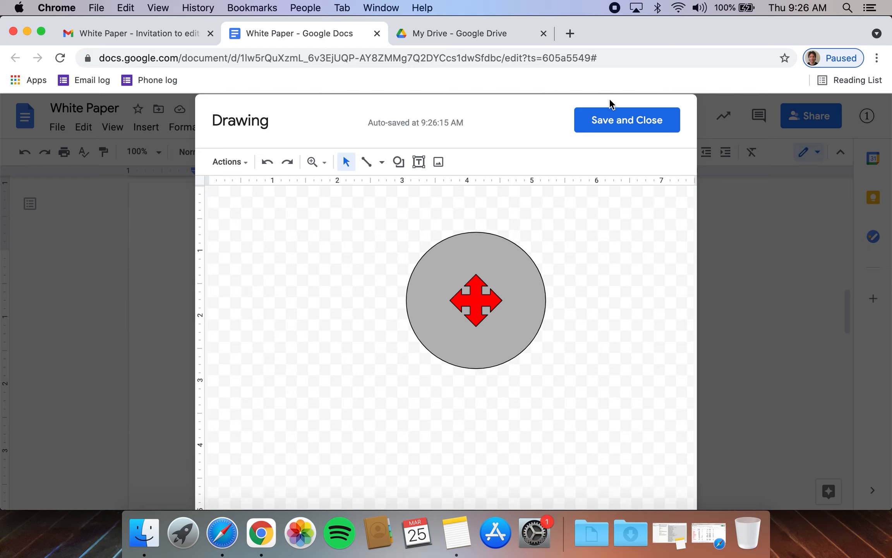
Step: Save the drawing into the document and enlarge it slightly to about 2.3 inches wide
left_click(625, 125)
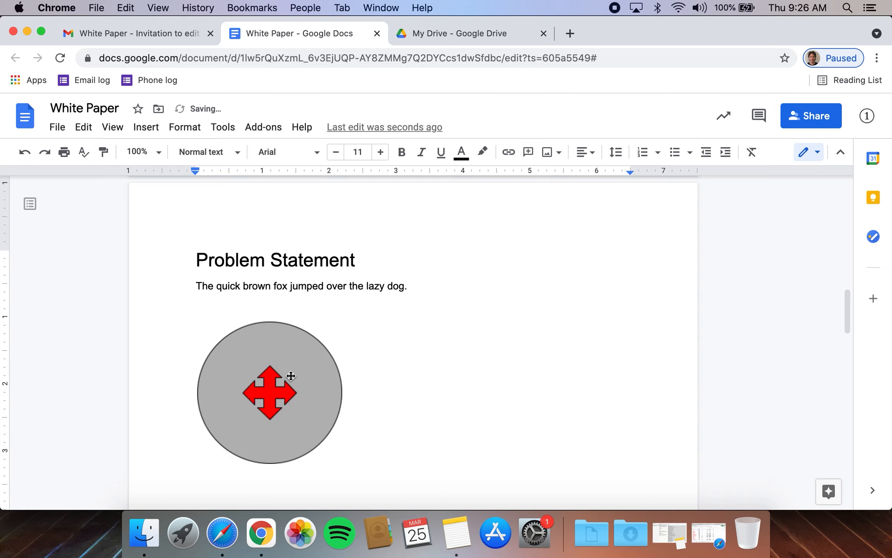
left_click(341, 460)
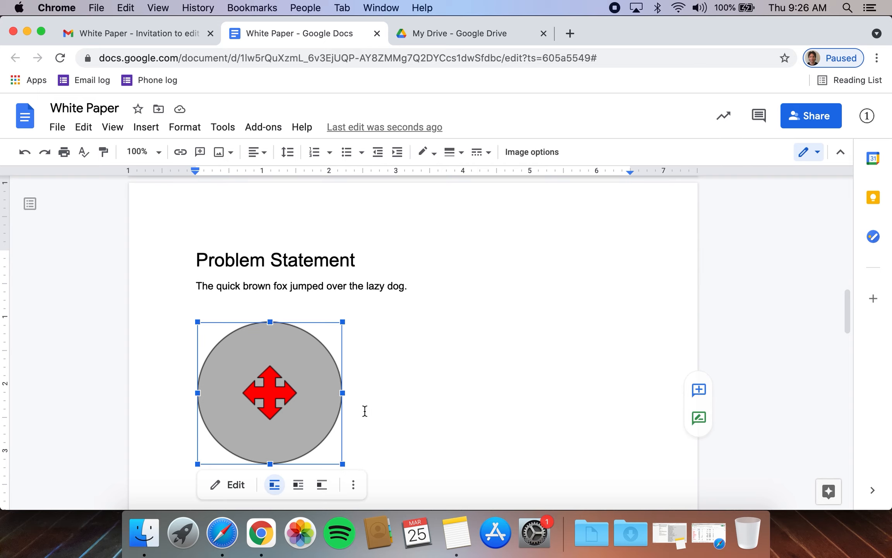
scroll(460, 430, "down", 3)
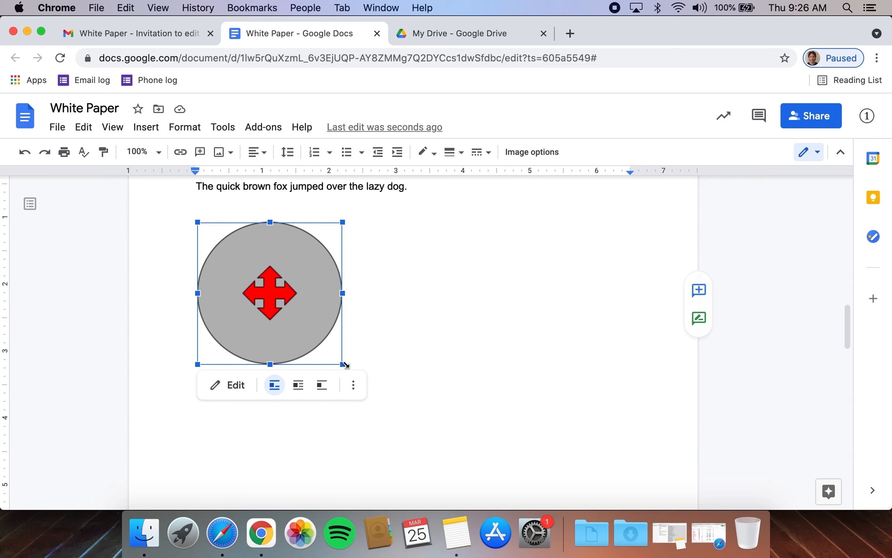
mouse_move(345, 365)
left_mouse_down()
mouse_move(387, 395)
mouse_move(398, 419)
mouse_move(337, 367)
left_mouse_up()
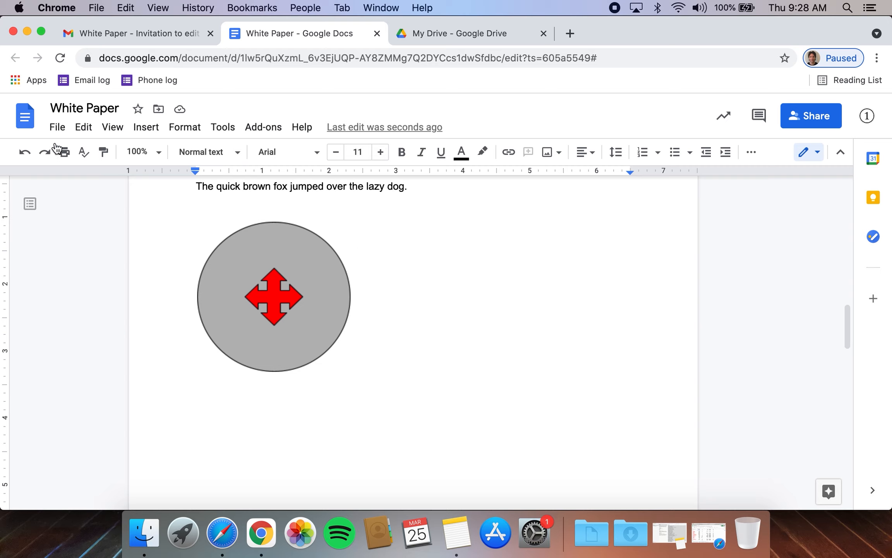
Step: Create a new spreadsheet and enter the column headers "Monthly costs" in A1 and "Amount" in B1
left_click(56, 126)
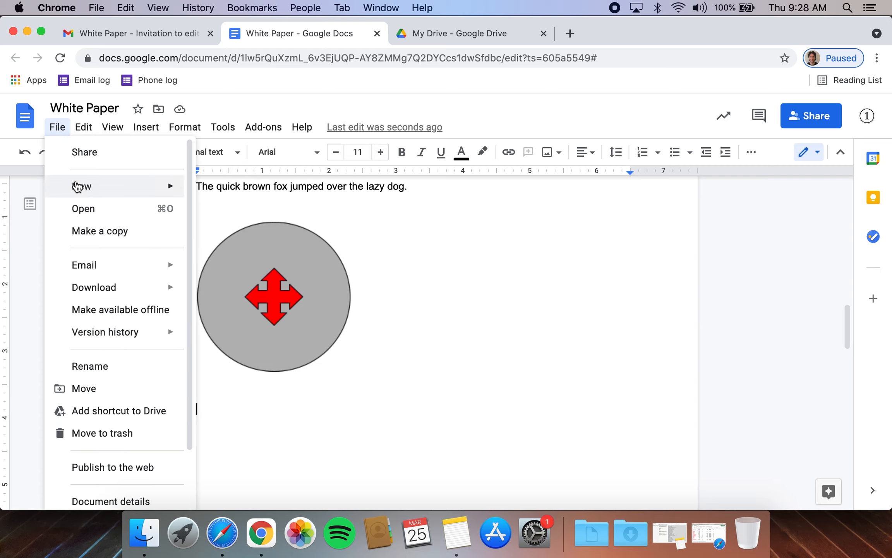
mouse_move(78, 186)
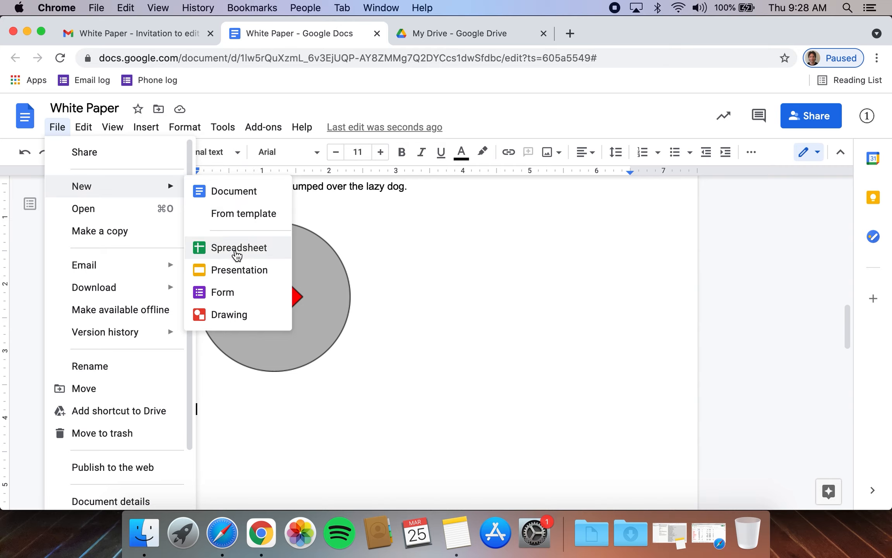
left_click(237, 255)
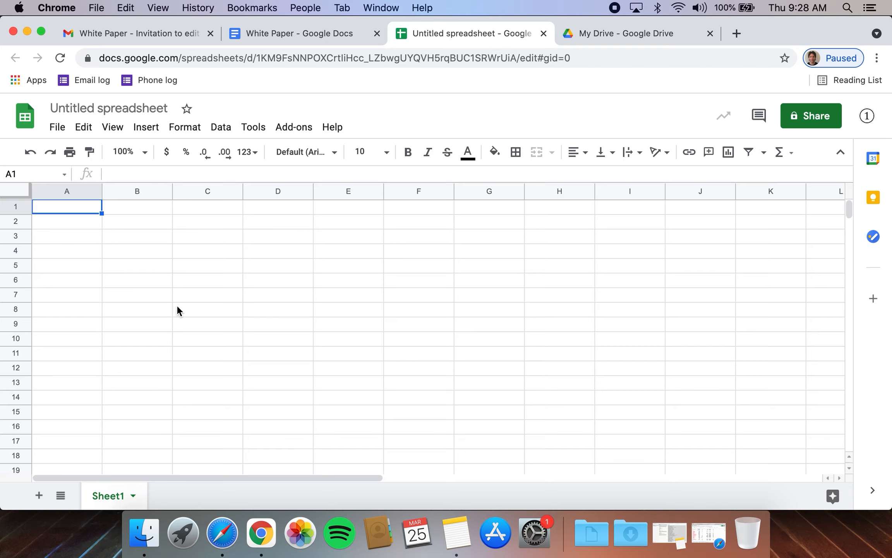
type("Monthly costs")
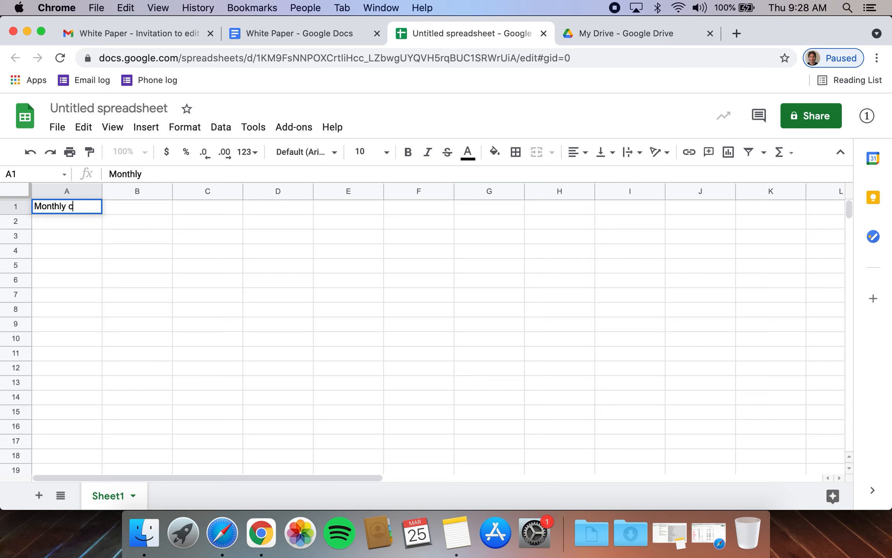
left_click(144, 207)
type("Amount")
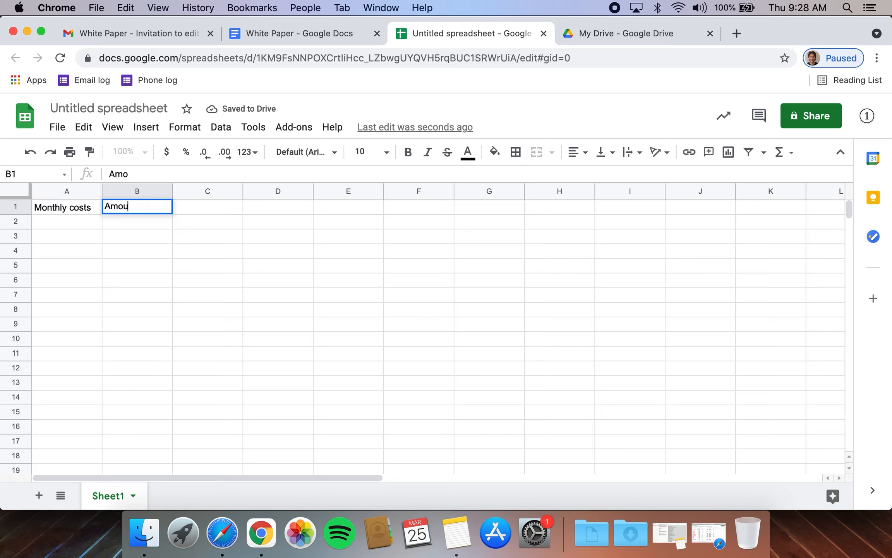
Step: Enter the cost categories "Utilities", "Supplies" and "Salaries" in cells A2 to A4
left_click(55, 225)
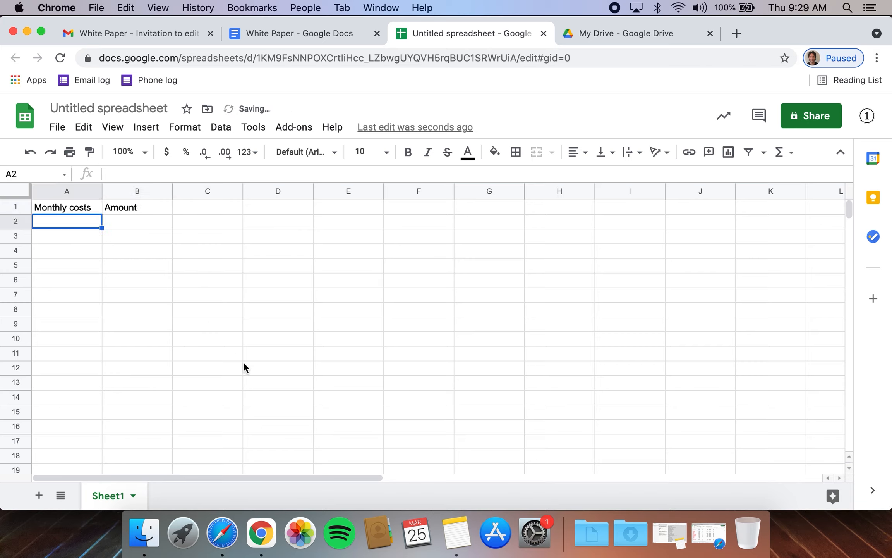
type("Util")
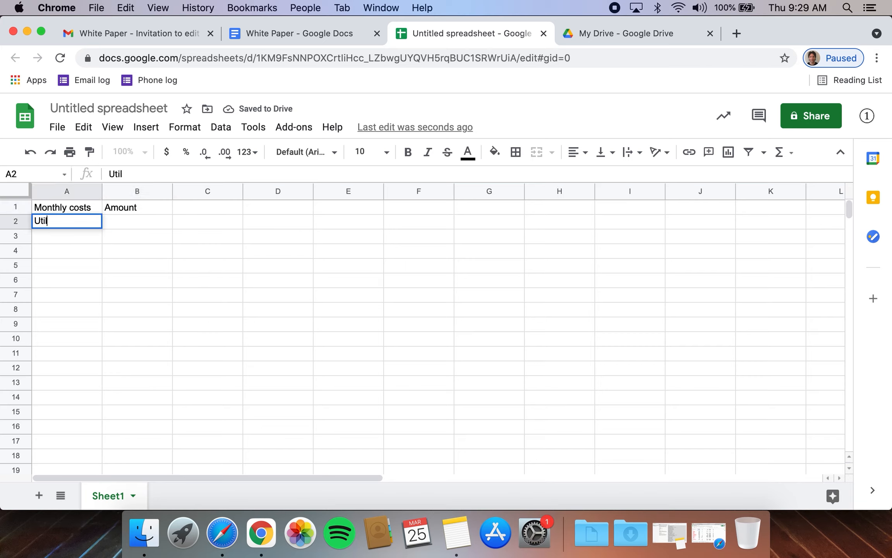
type("ities")
key("Return")
type("Supplies")
key("Return")
type("Salaries")
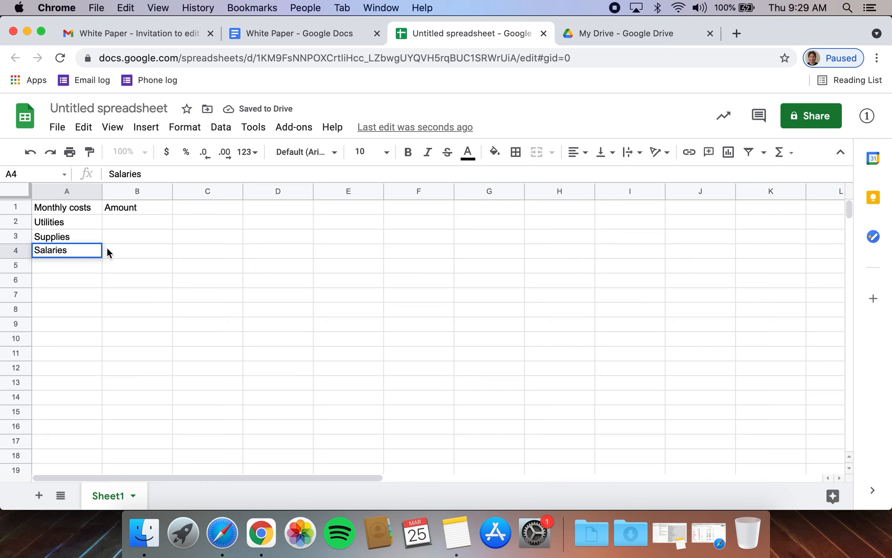
Step: Enter the amounts 7000 for Utilities, 5000 for Supplies and 9000 for Salaries in cells B2 to B4
left_click(134, 227)
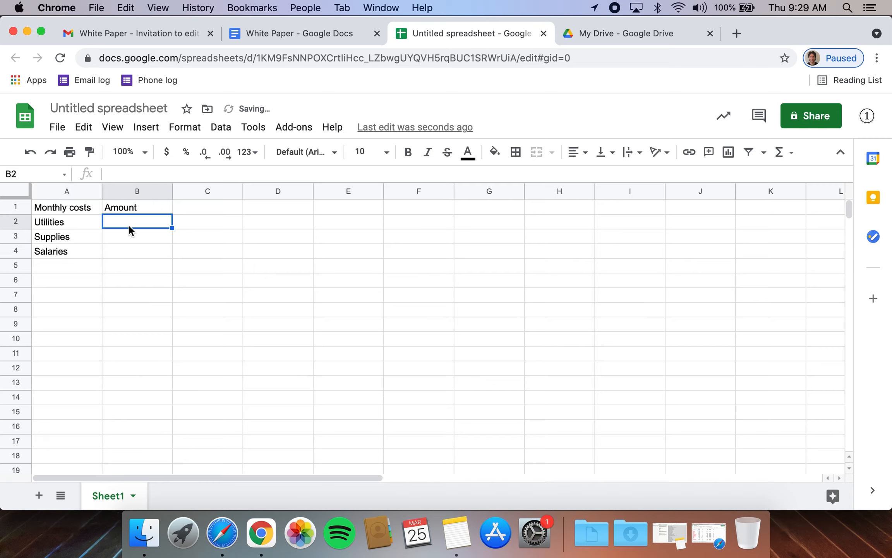
type("7000")
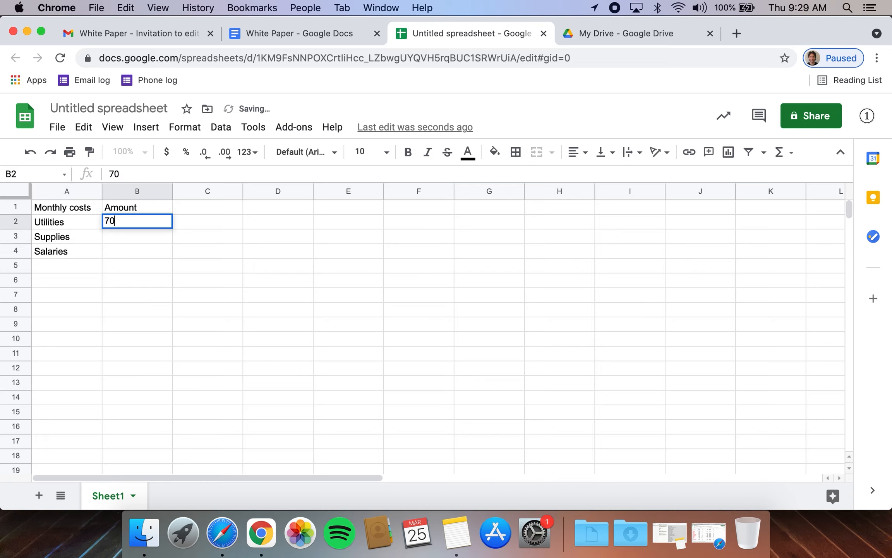
left_click(131, 236)
type("5000")
left_click(122, 253)
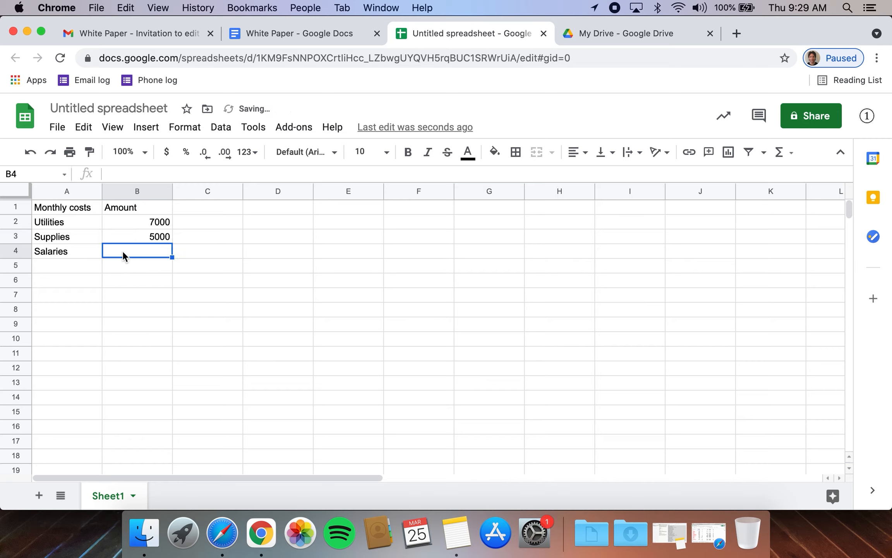
type("9000")
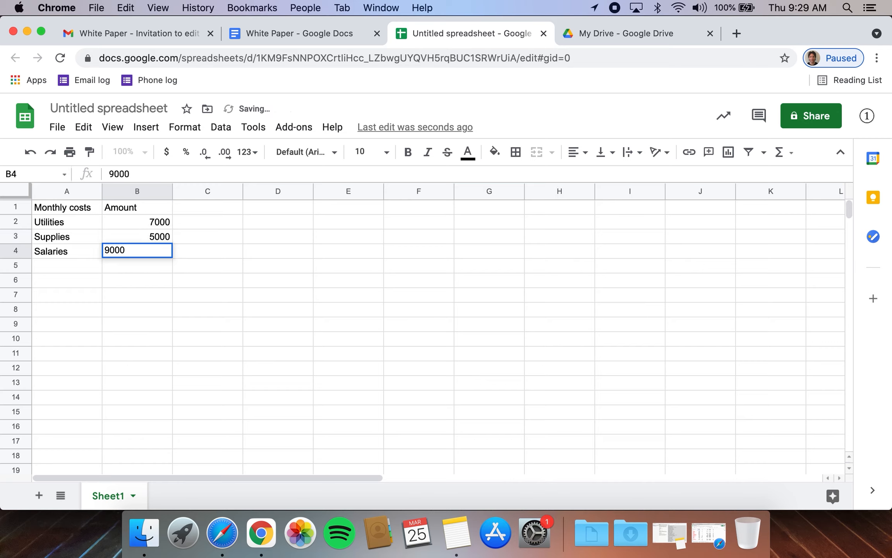
key("Return")
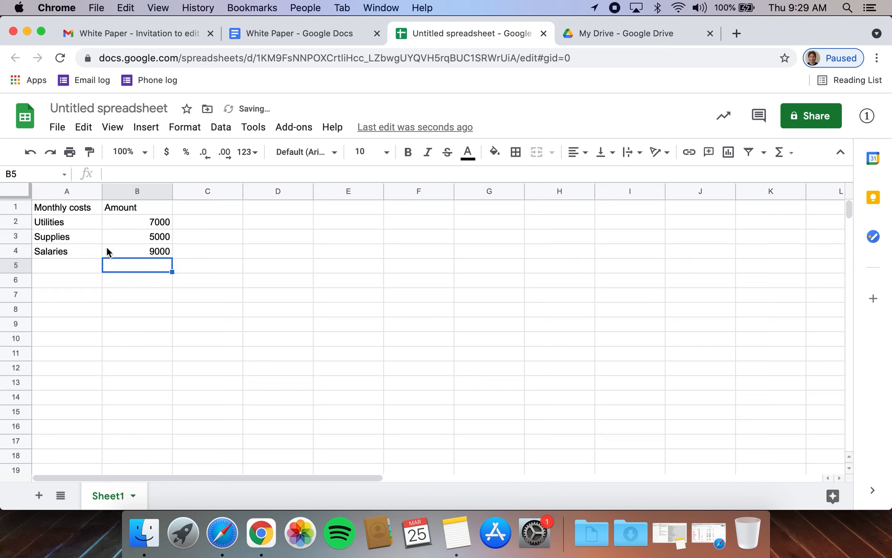
Step: Insert a chart based on the monthly costs and amounts in A1:B4
left_click_drag(55, 210, 145, 254)
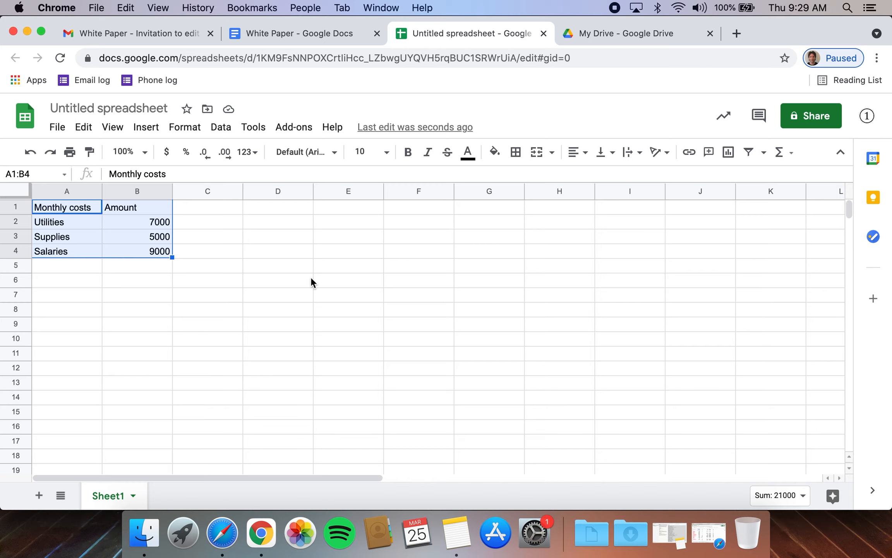
left_click(224, 129)
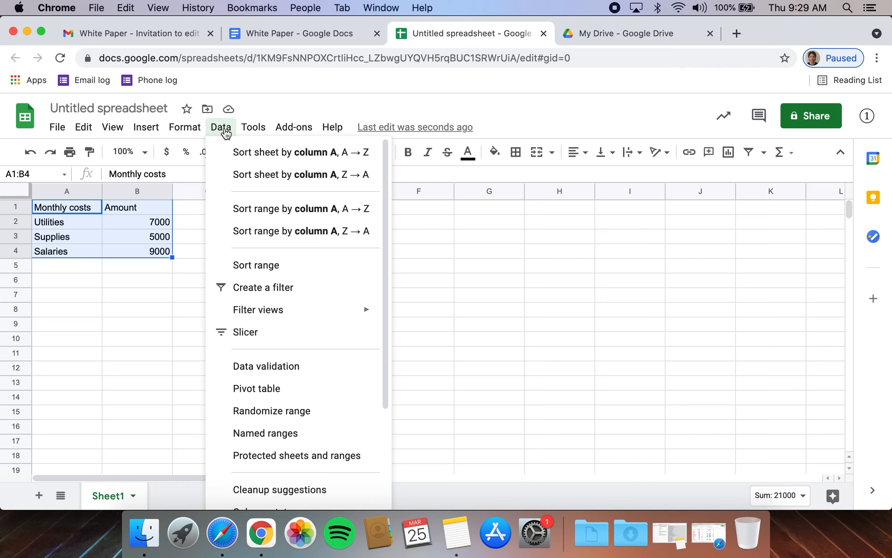
mouse_move(256, 131)
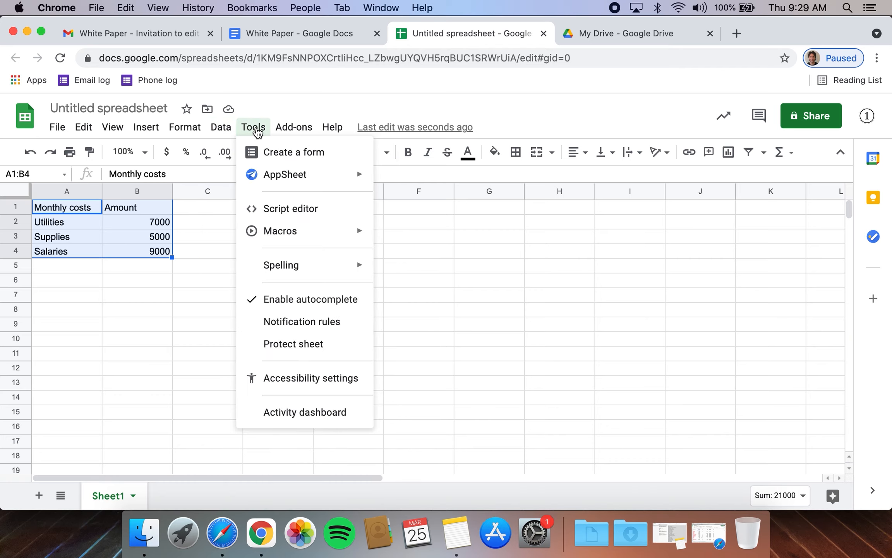
mouse_move(220, 132)
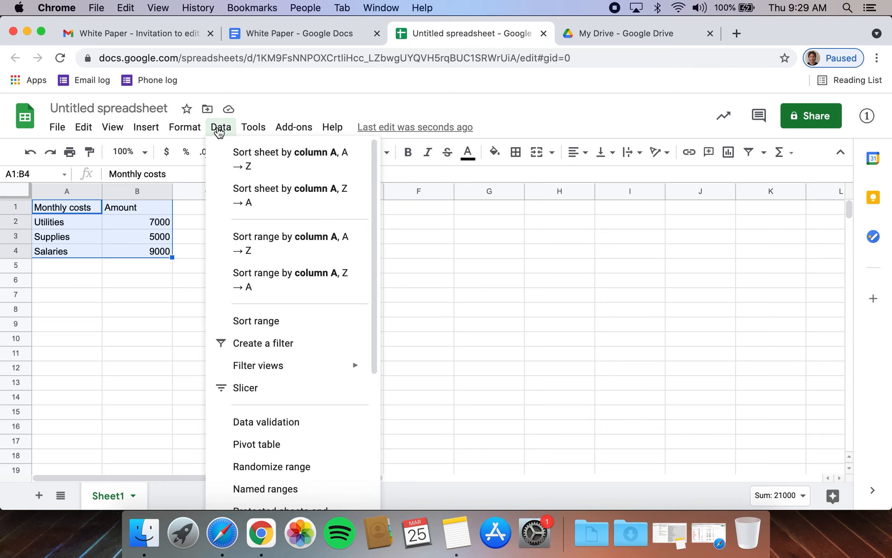
mouse_move(187, 131)
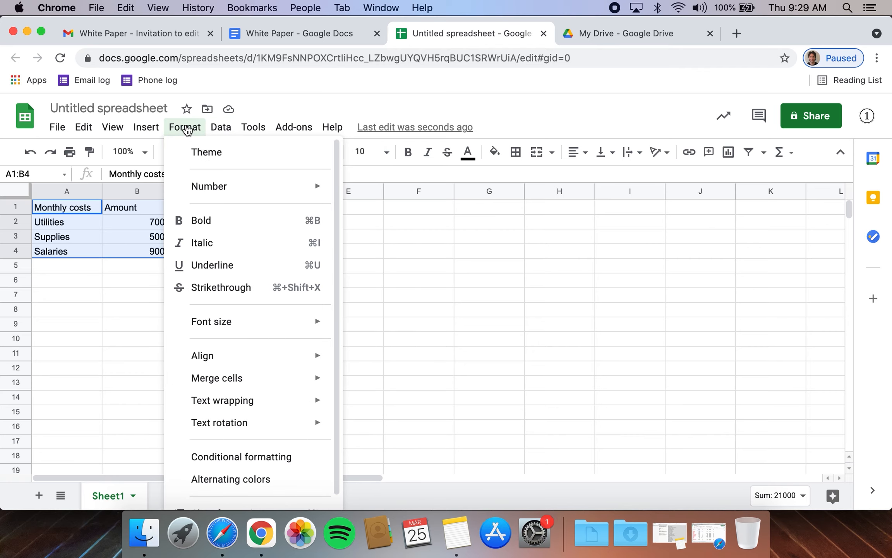
mouse_move(153, 131)
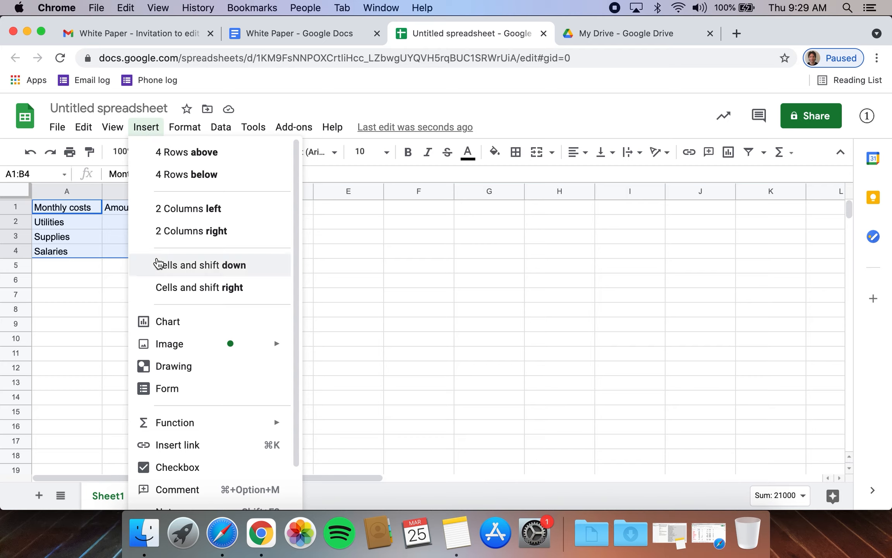
left_click(170, 325)
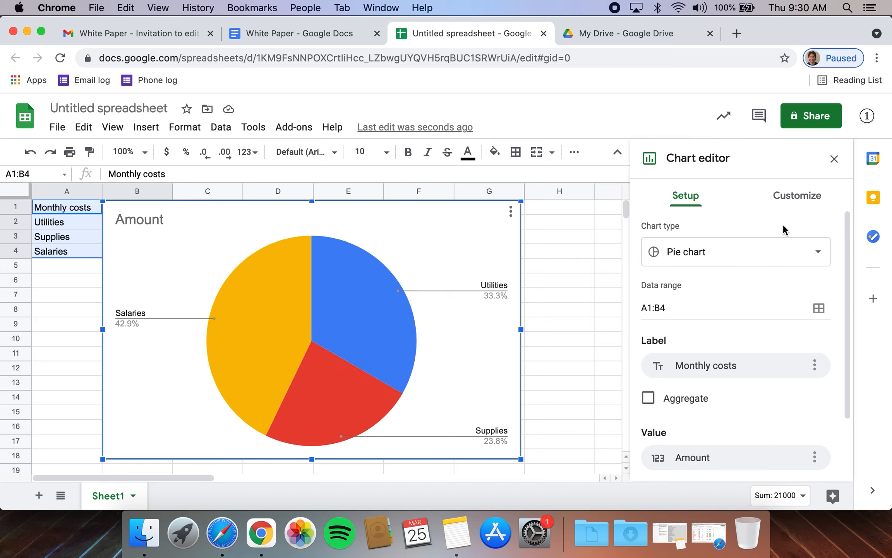
Step: Try the suggested column and bar chart types for the monthly costs chart and return it to a pie chart
left_click(819, 254)
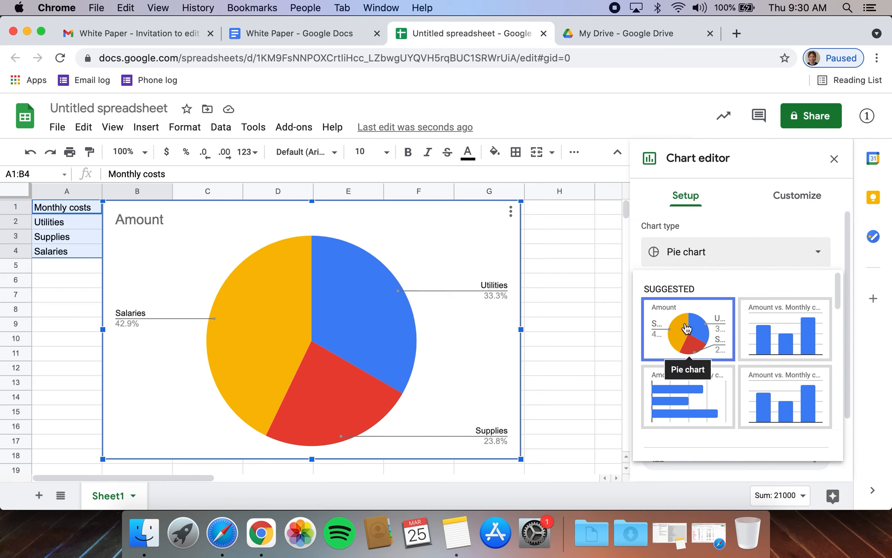
left_click(797, 324)
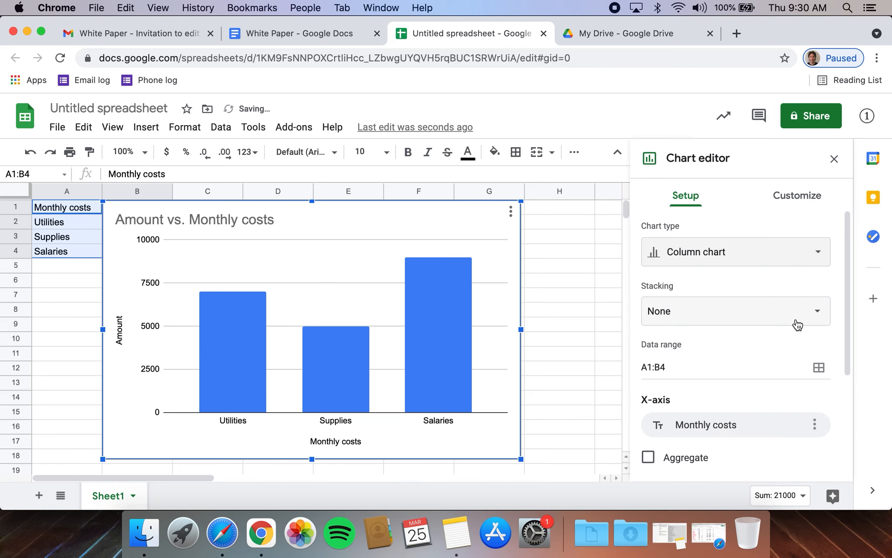
left_click(791, 254)
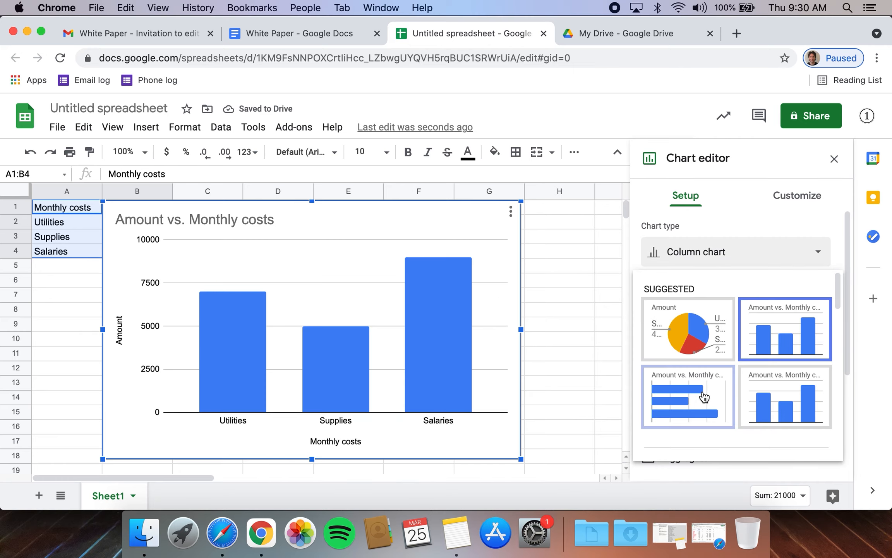
left_click(702, 391)
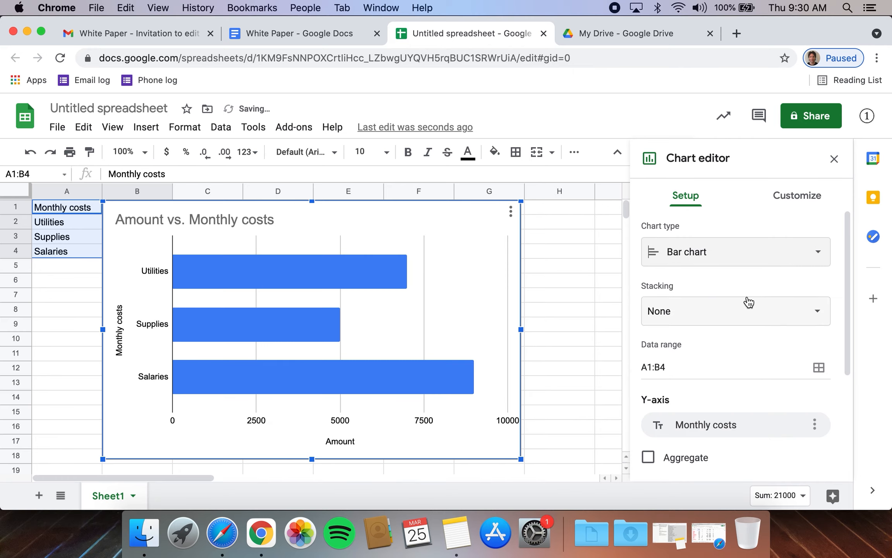
left_click(746, 255)
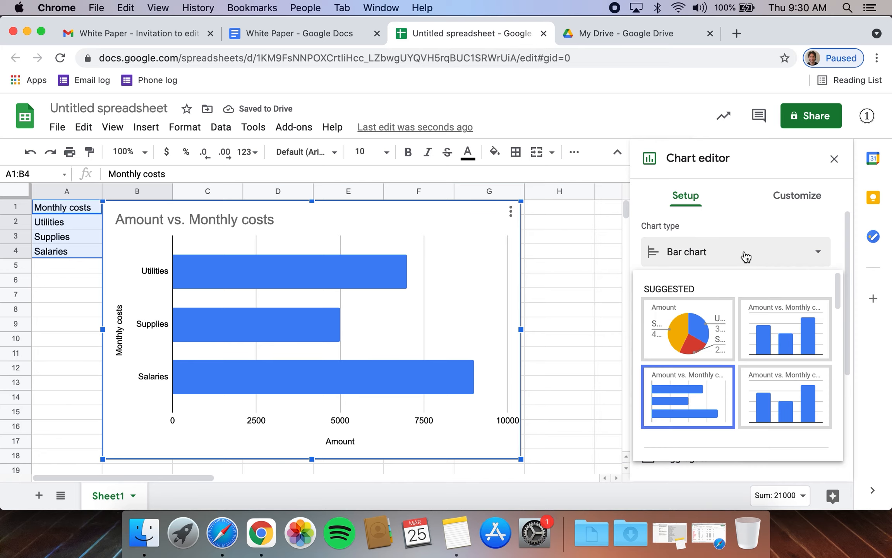
left_click(680, 331)
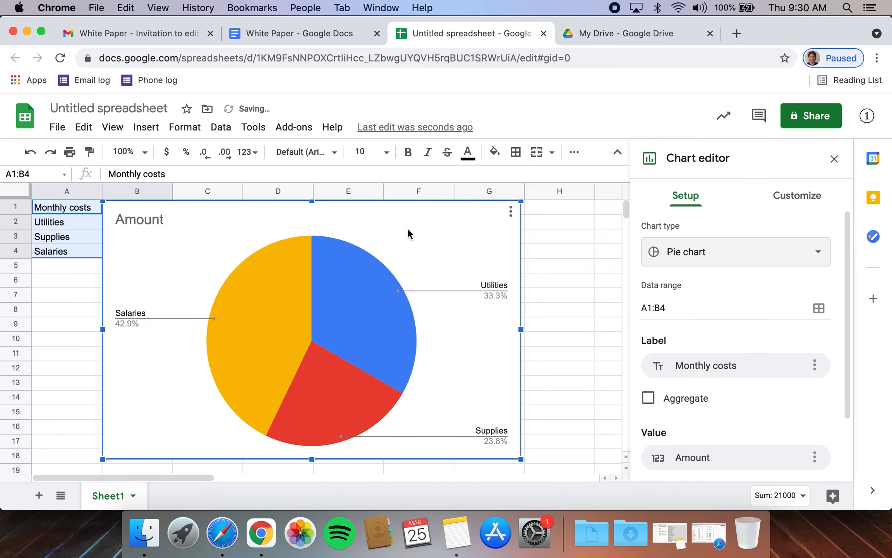
Step: Copy the pie chart and paste it into the White Paper document below the circle drawing, linked to the spreadsheet
right_click(384, 233)
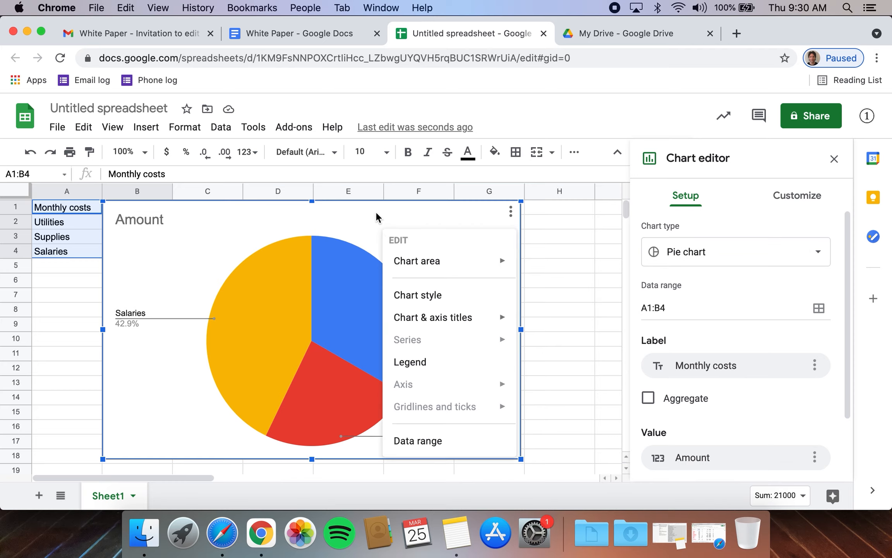
left_click(511, 211)
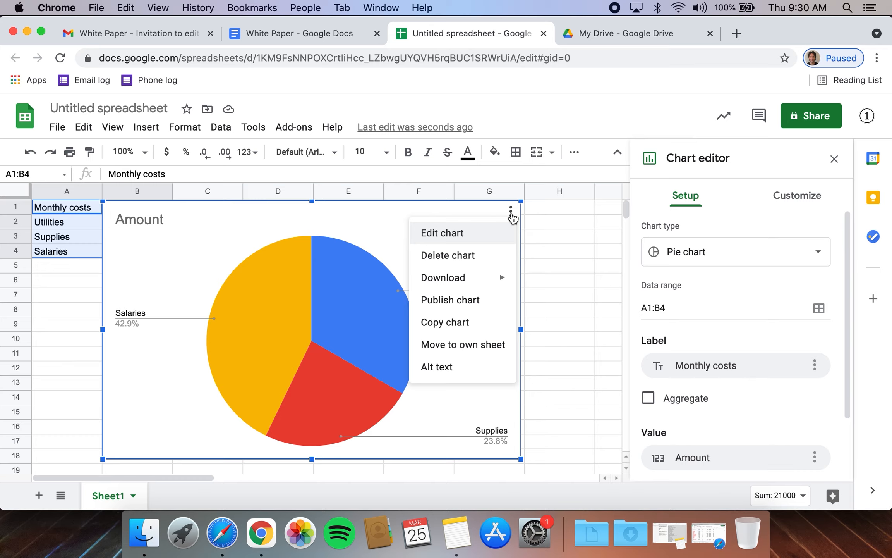
left_click(465, 328)
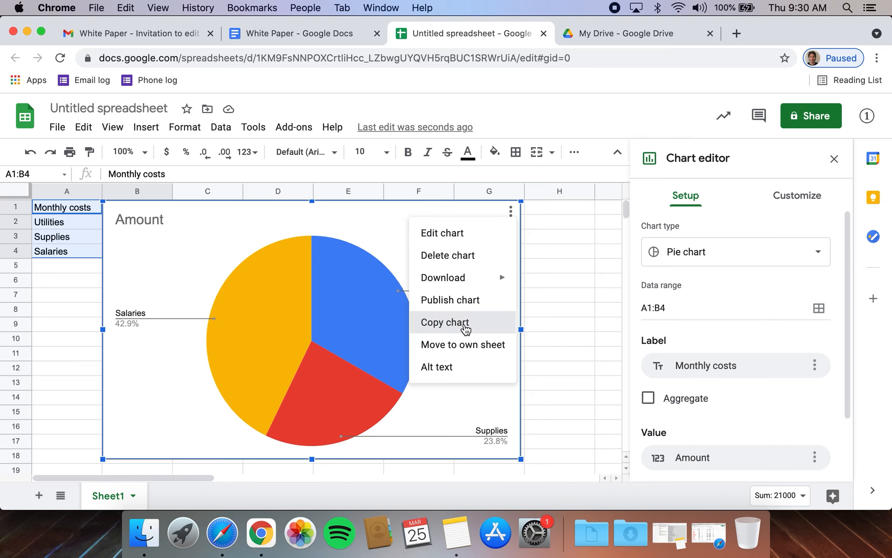
left_click(303, 35)
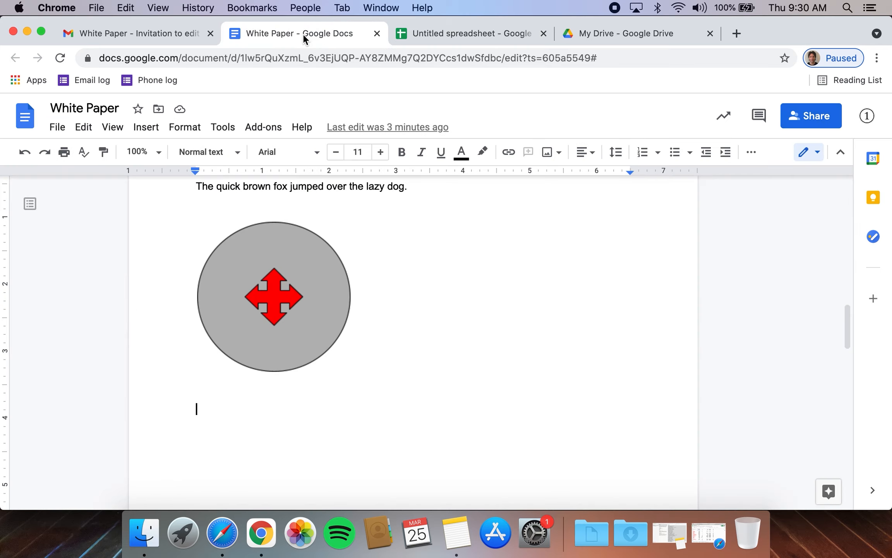
scroll(409, 267, "down", 4)
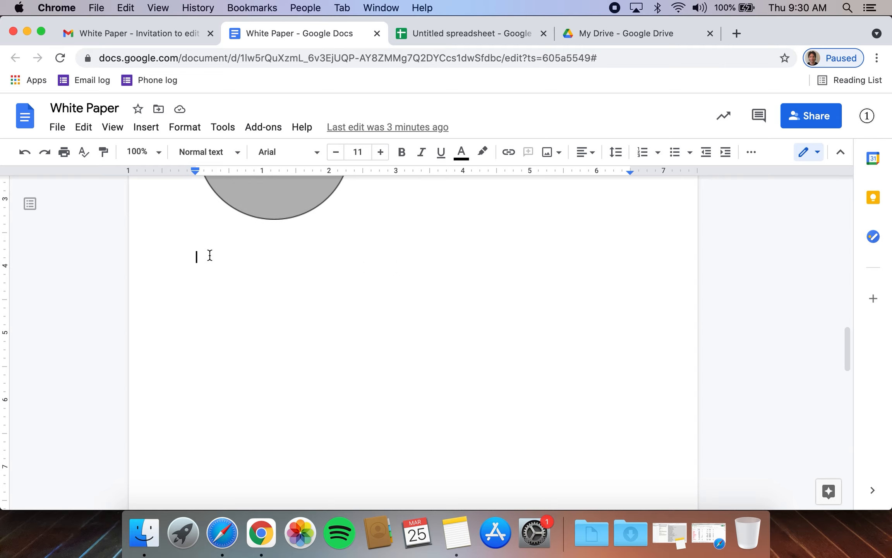
left_click(84, 131)
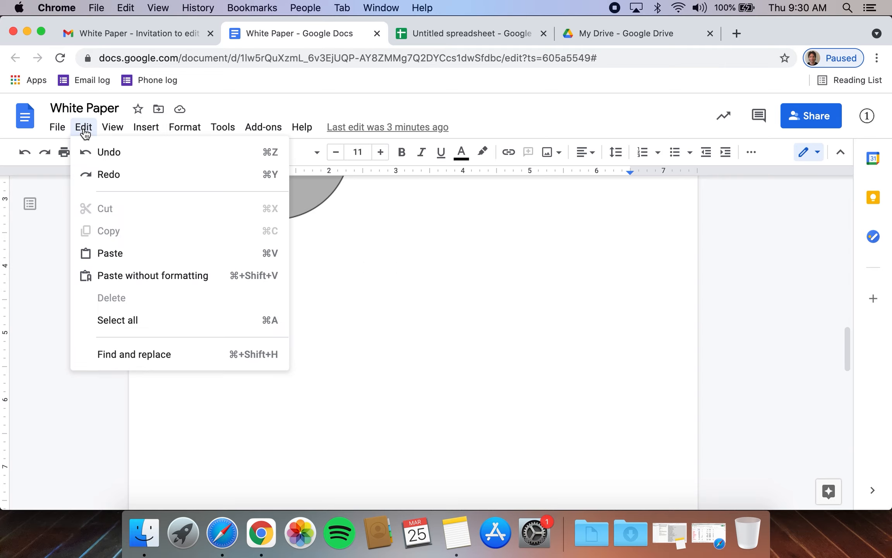
left_click(117, 254)
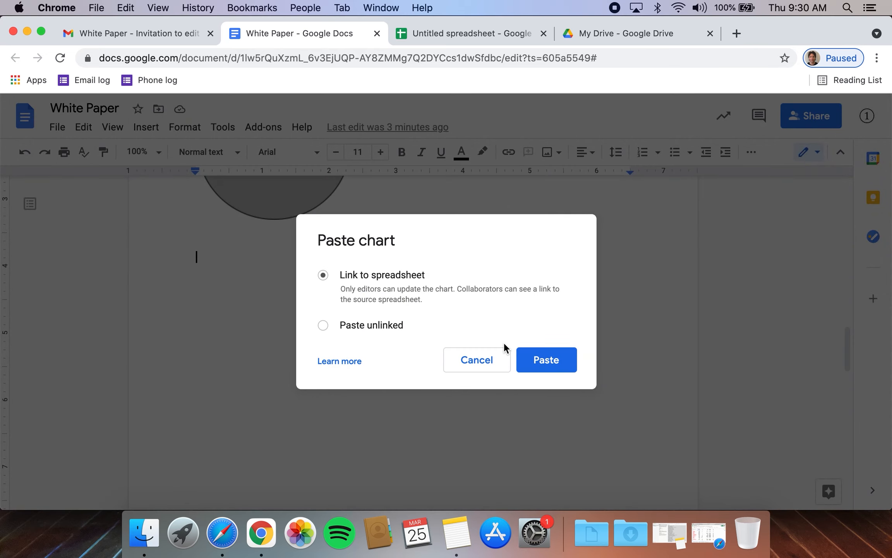
left_click(546, 360)
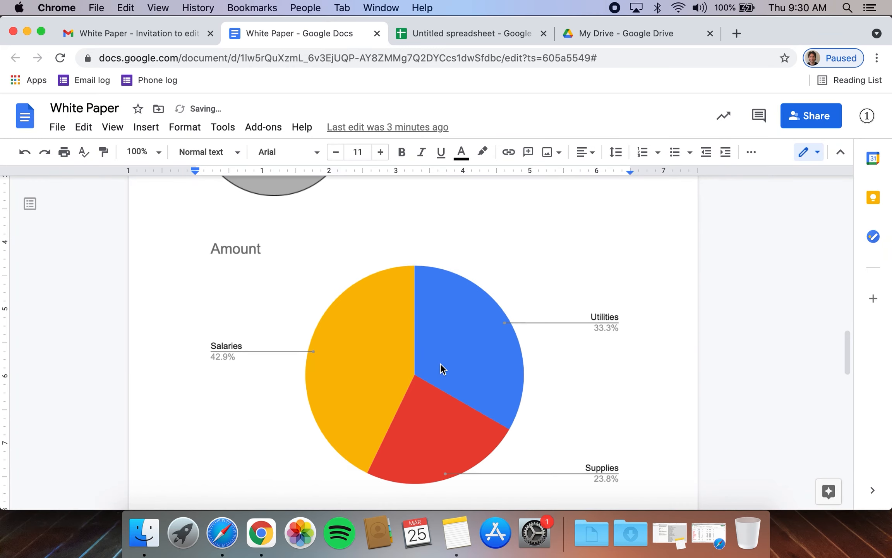
Step: Shrink the pasted pie chart to about 4.2 inches wide and start a new line below it
left_click(442, 366)
left_click_drag(633, 498, 433, 418)
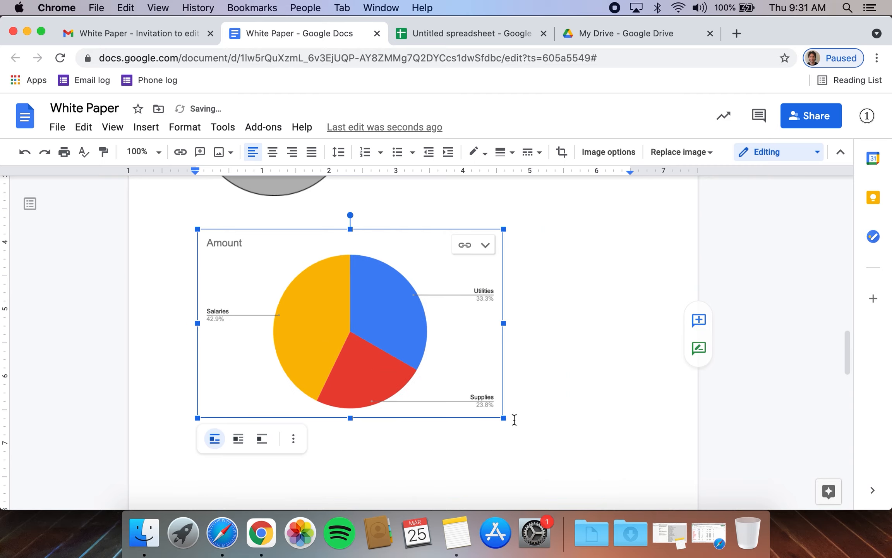
left_click_drag(501, 418, 481, 404)
left_click(587, 376)
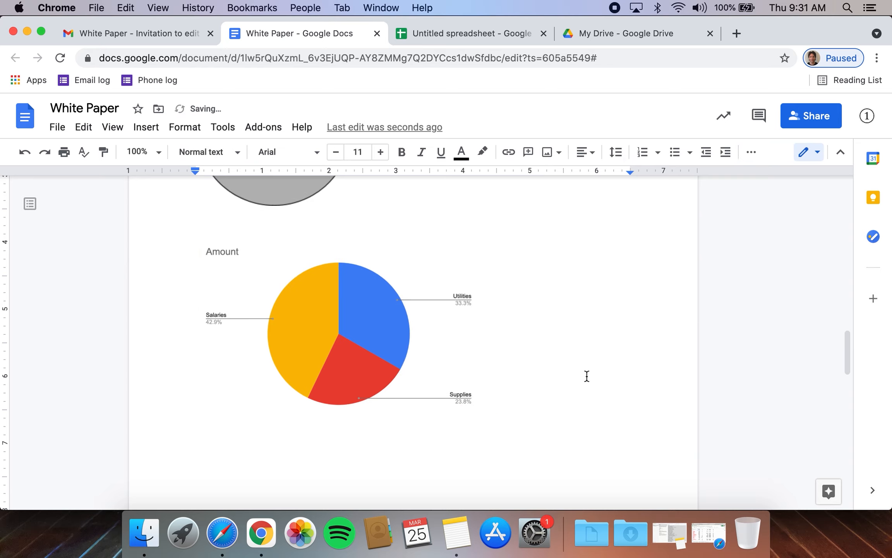
scroll(587, 376, "up", 5)
scroll(587, 375, "down", 8)
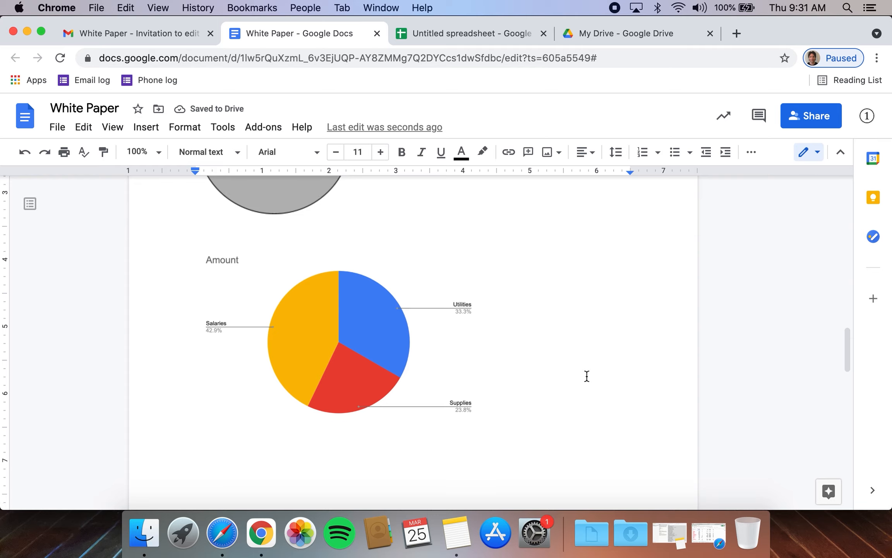
key("Return")
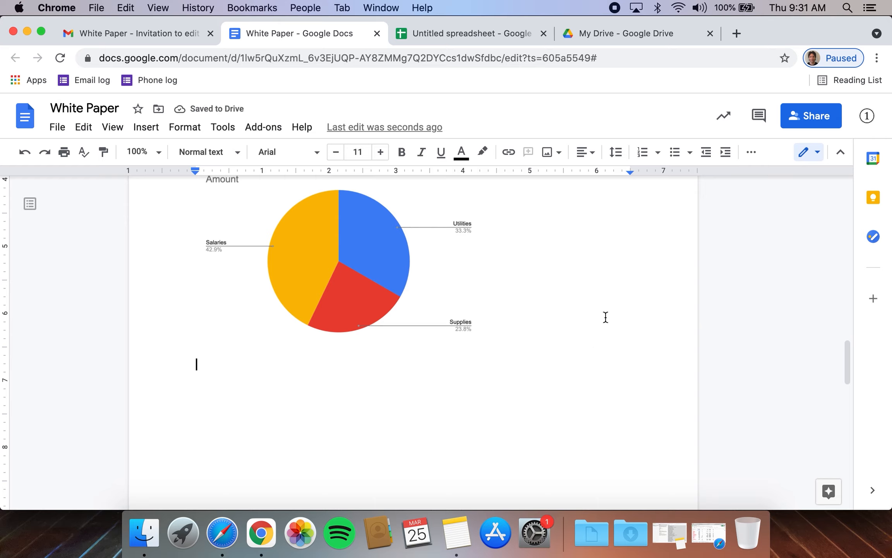
Step: Switch to the monthly costs spreadsheet and open the gallery for starting a new spreadsheet from a template
scroll(518, 365, "down", 5)
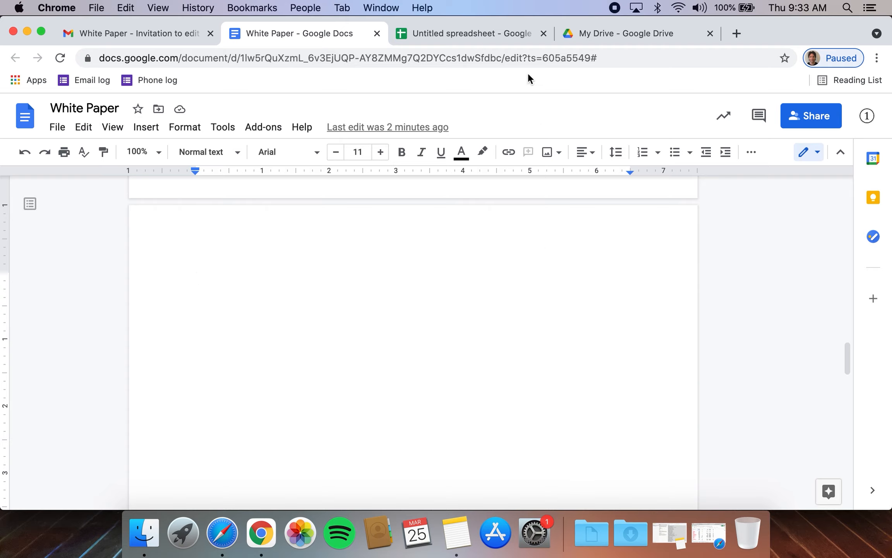
left_click(458, 34)
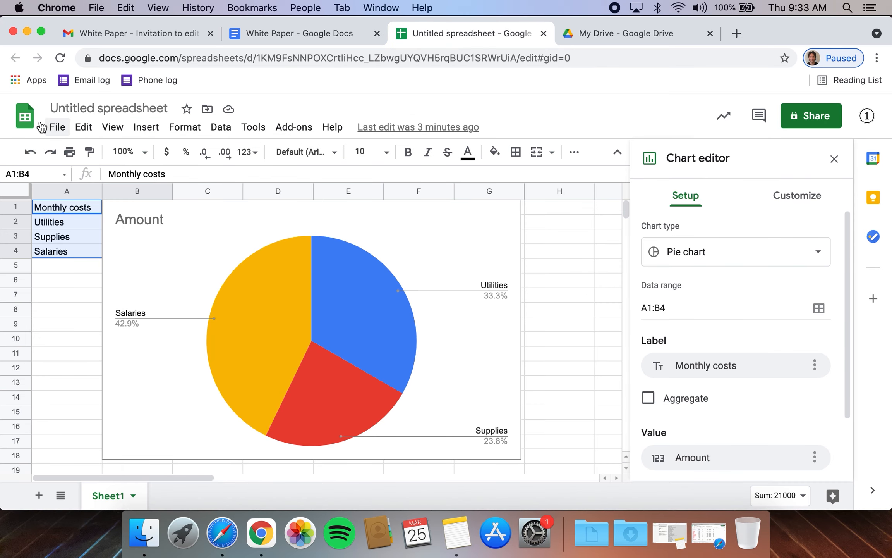
left_click(56, 127)
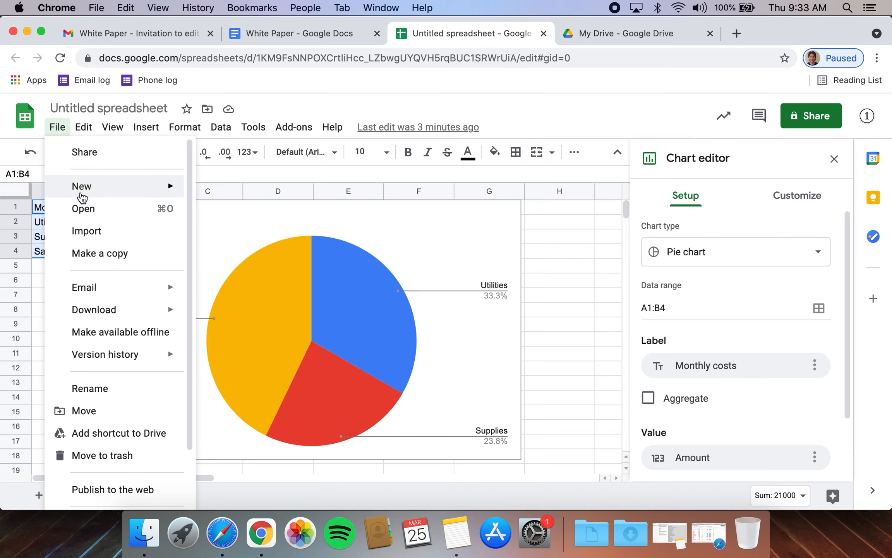
mouse_move(83, 194)
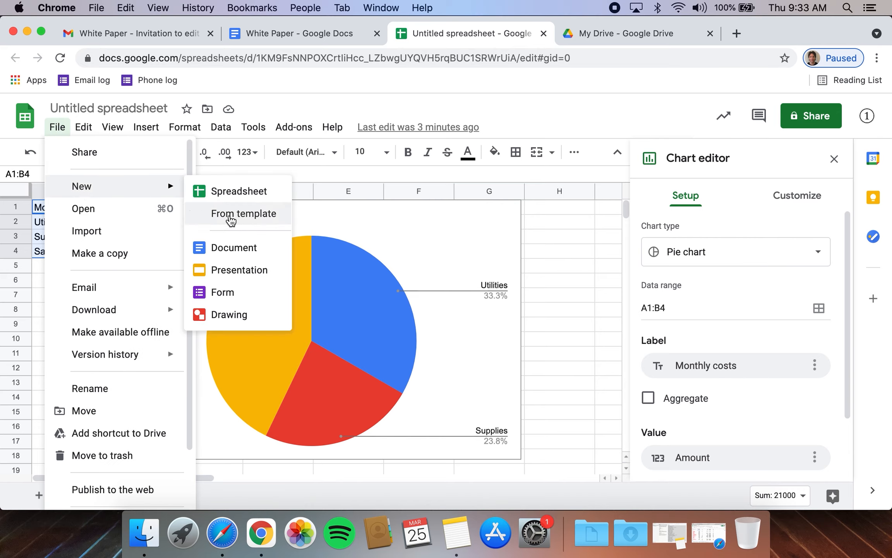
left_click(230, 220)
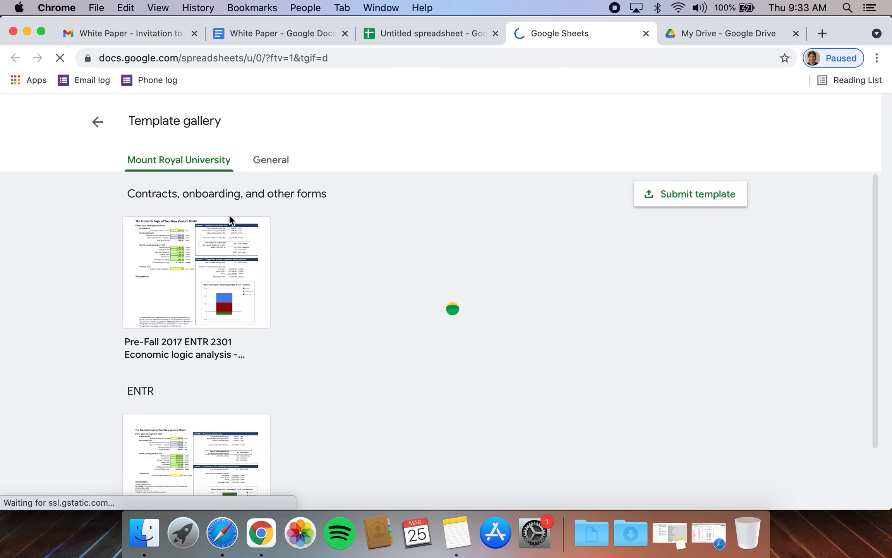
Step: Create a spreadsheet from Smartsheet's Gantt chart template in the general templates' Project management section
left_click(270, 161)
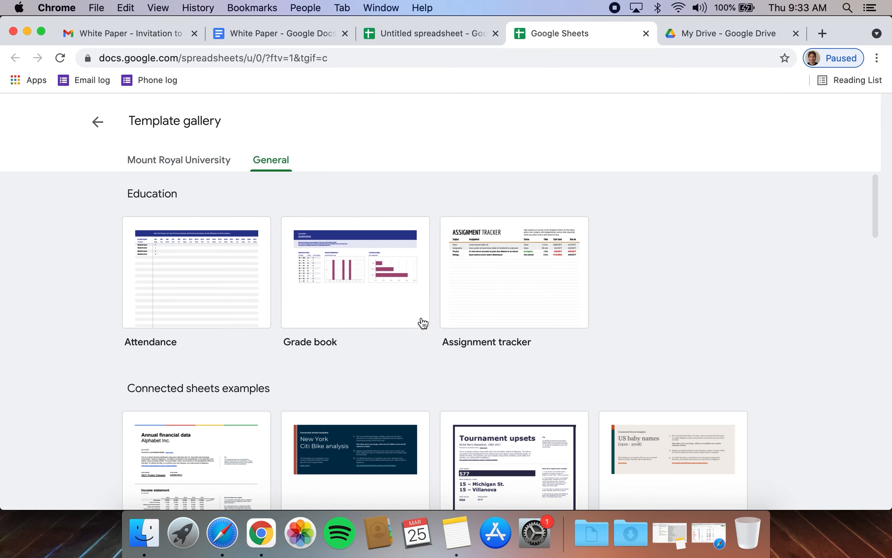
scroll(663, 341, "down", 3)
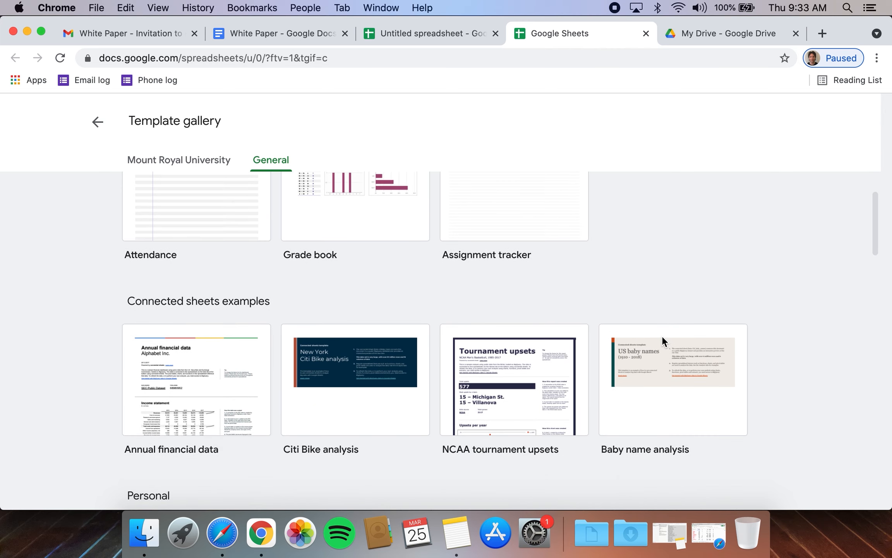
scroll(663, 341, "down", 10)
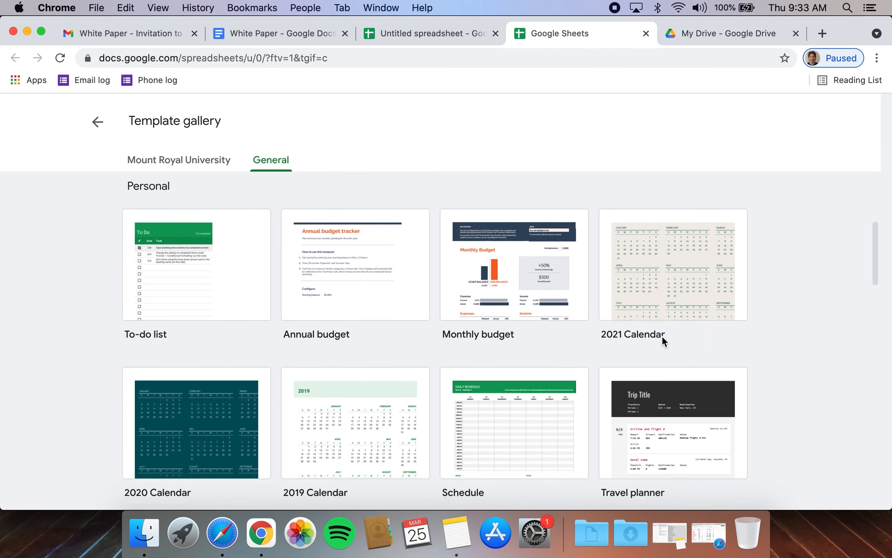
scroll(664, 342, "down", 10)
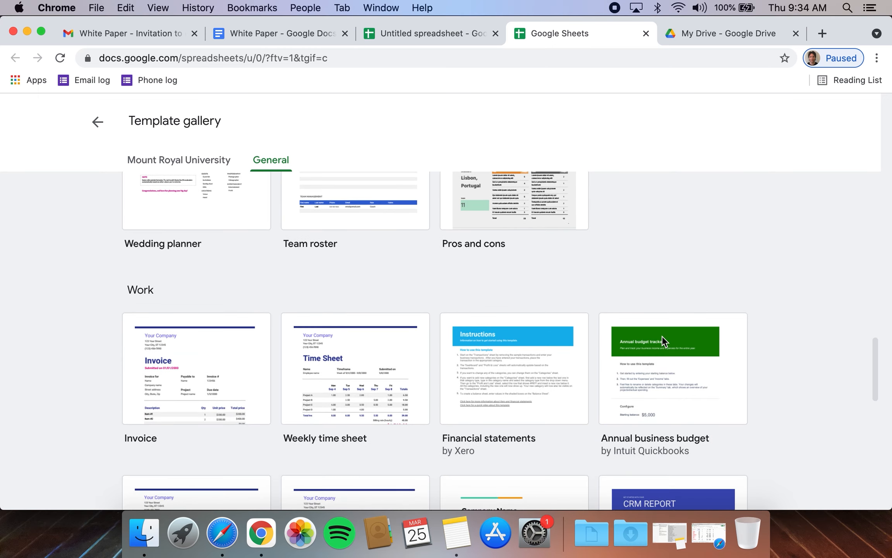
scroll(663, 341, "down", 7)
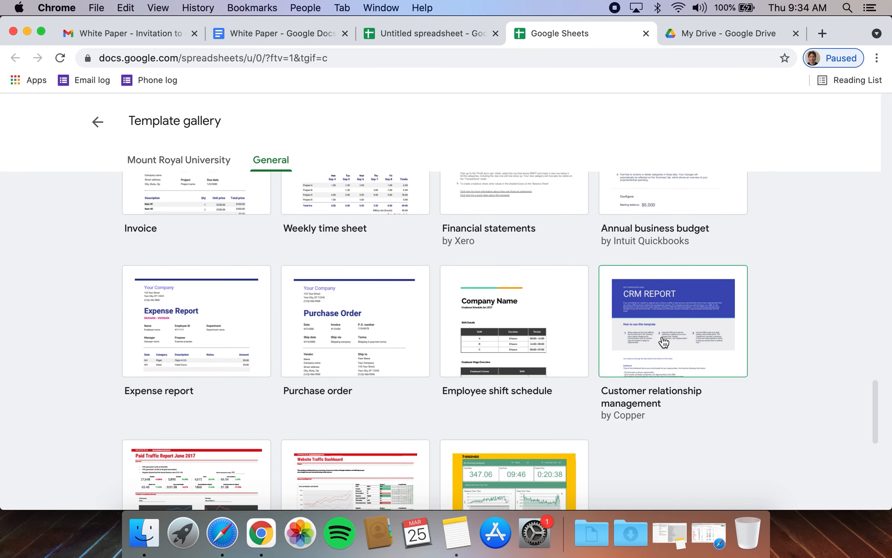
scroll(663, 342, "down", 5)
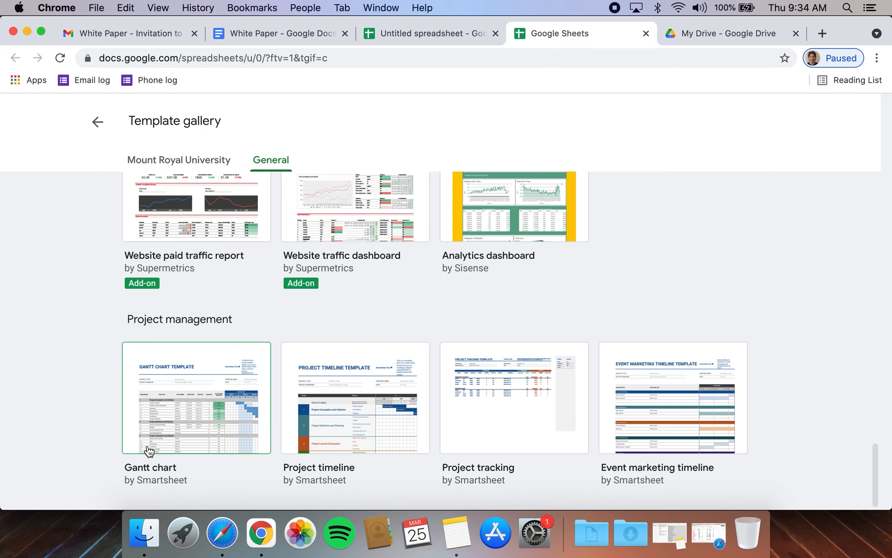
left_click(169, 403)
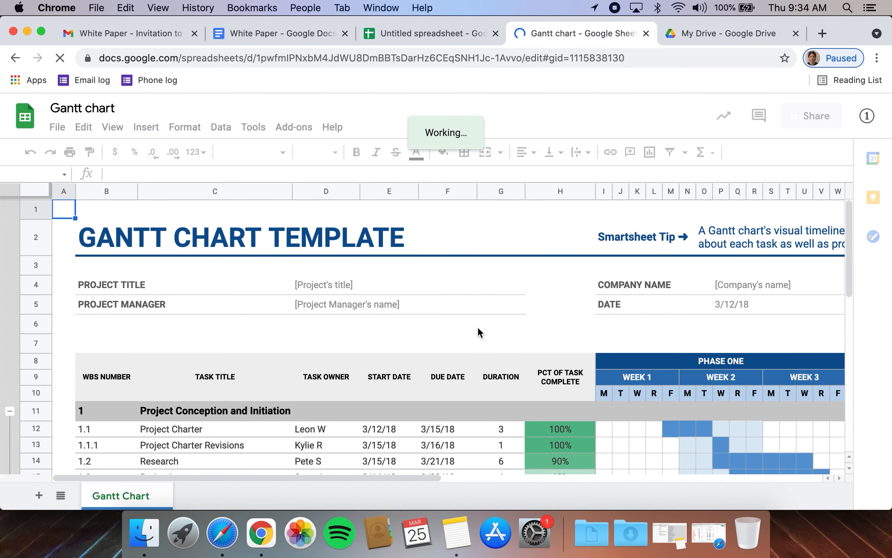
Step: Copy the first Project Conception and Initiation section of the Gantt chart, cells B11:H18
scroll(848, 233, "down", 2)
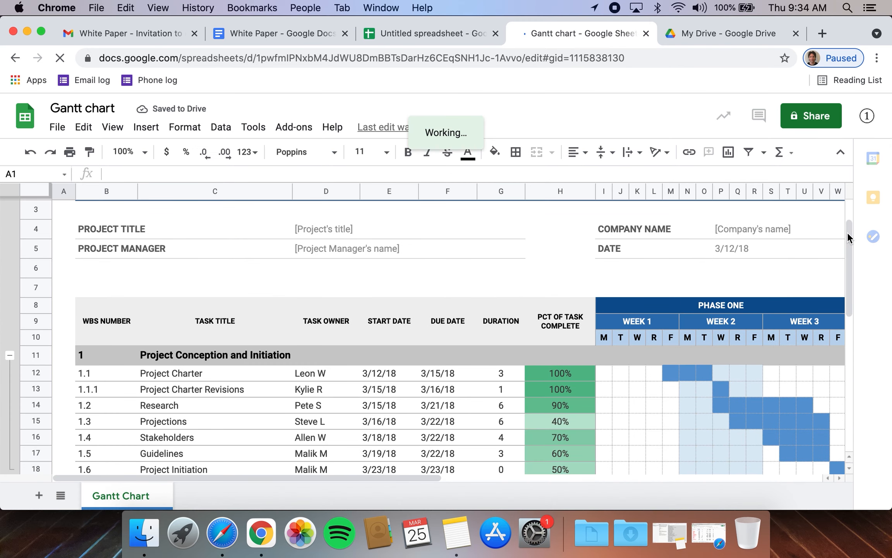
scroll(744, 366, "down", 4)
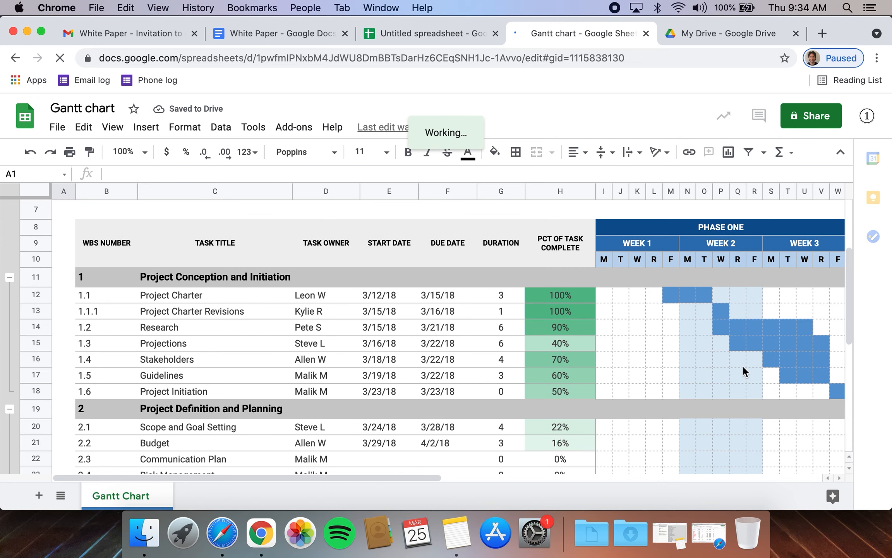
scroll(604, 297, "down", 1)
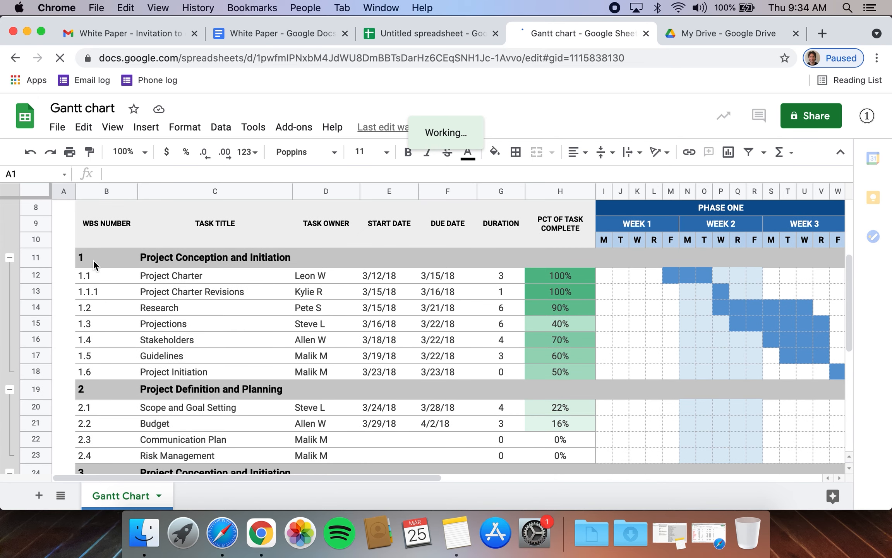
left_click_drag(86, 257, 256, 292)
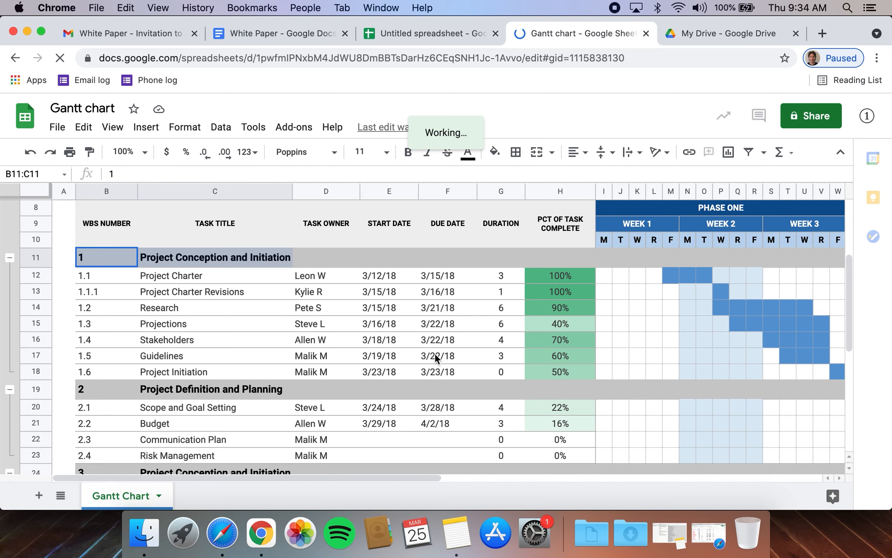
left_click_drag(453, 344, 577, 374)
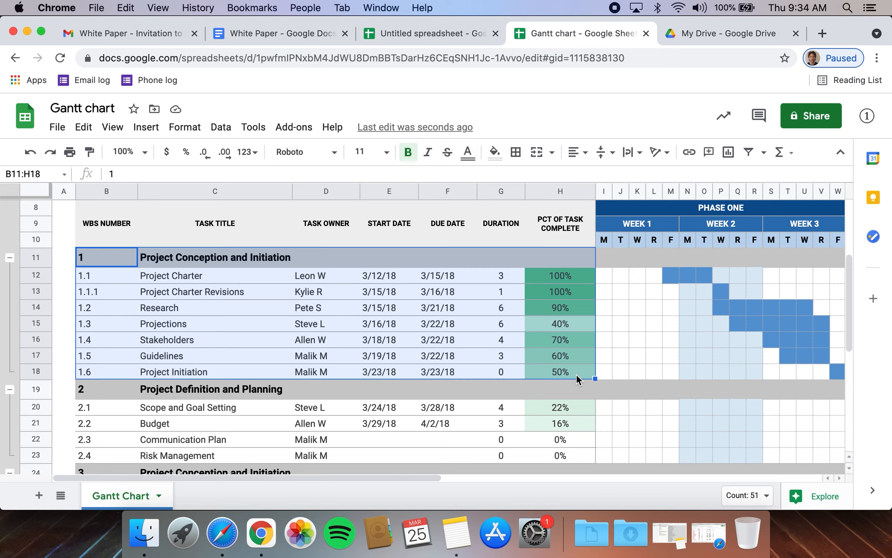
left_click(84, 128)
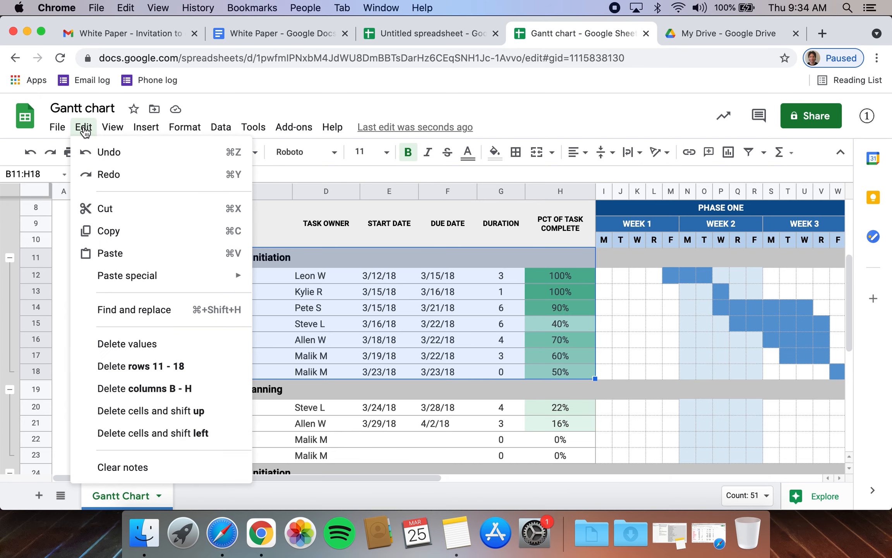
left_click(122, 233)
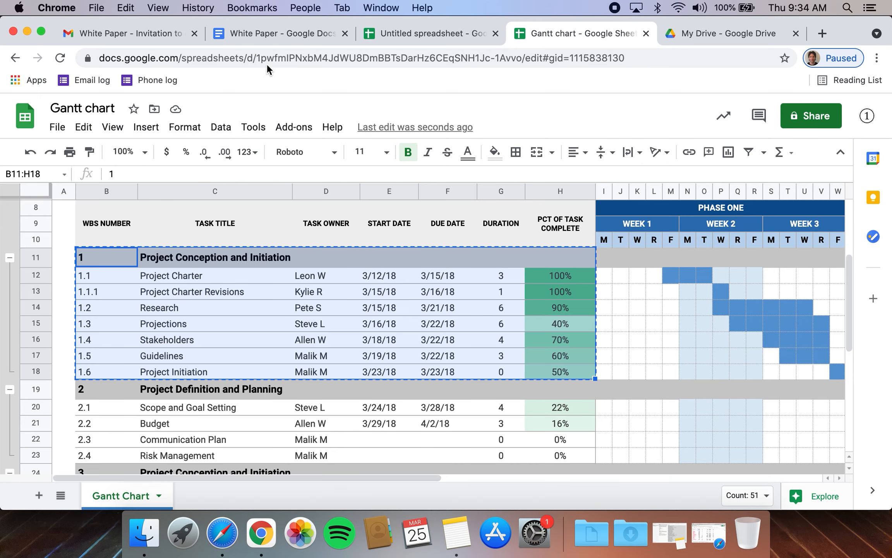
Step: Paste the copied Gantt rows as a table linked to the spreadsheet on the White Paper's blank page, and select a cell in its heading row
left_click(265, 32)
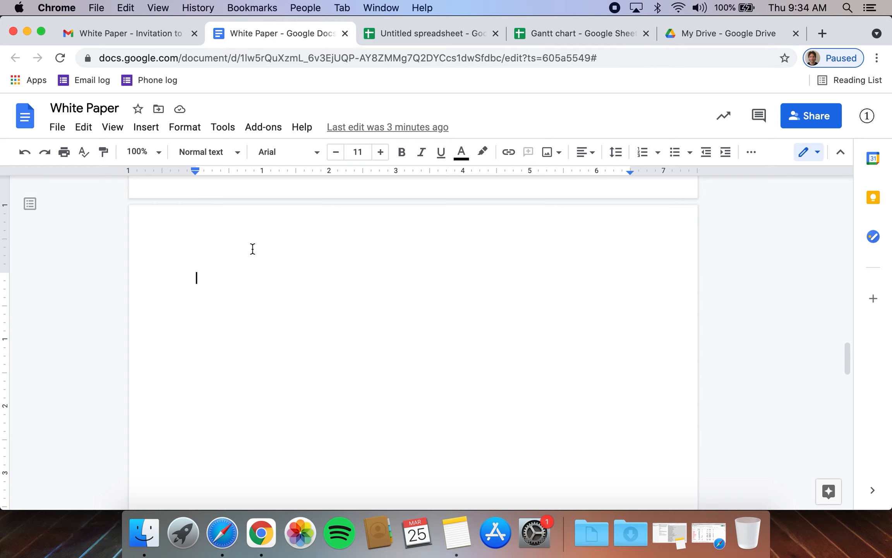
left_click(84, 128)
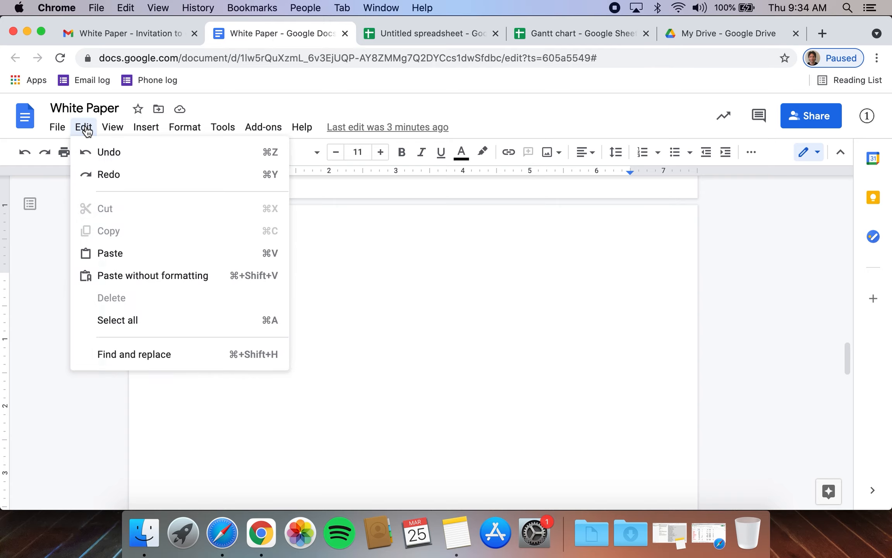
left_click(134, 255)
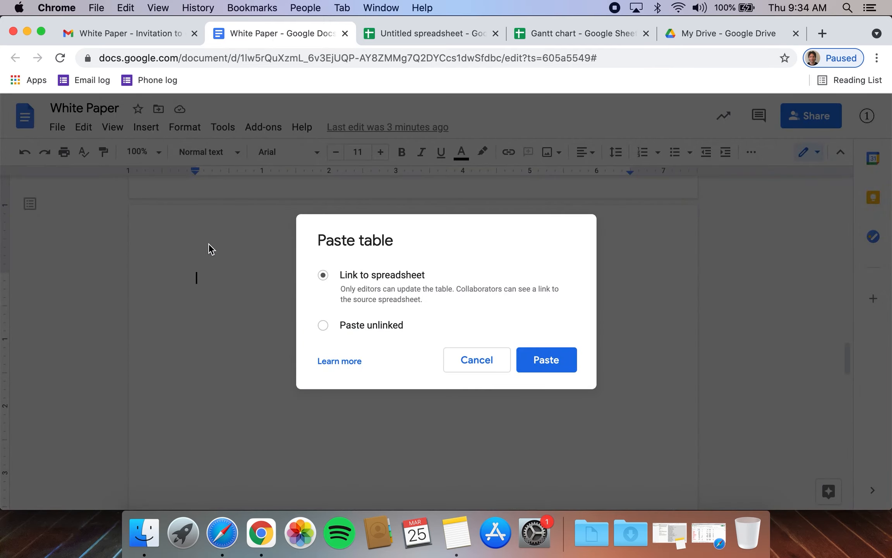
left_click(539, 367)
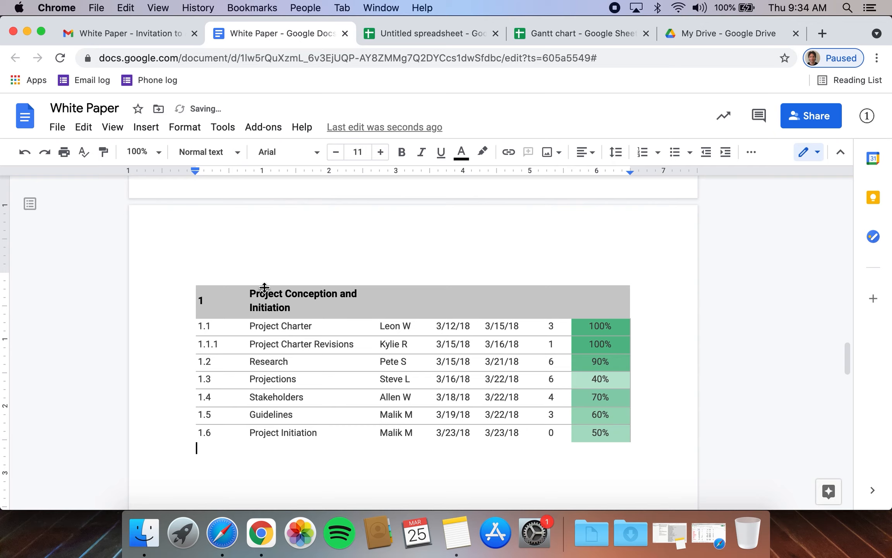
left_click(268, 307)
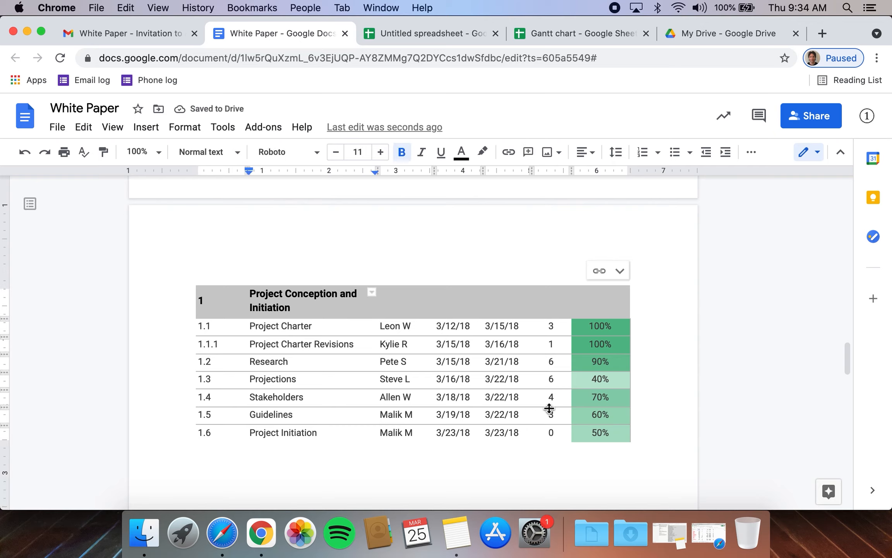